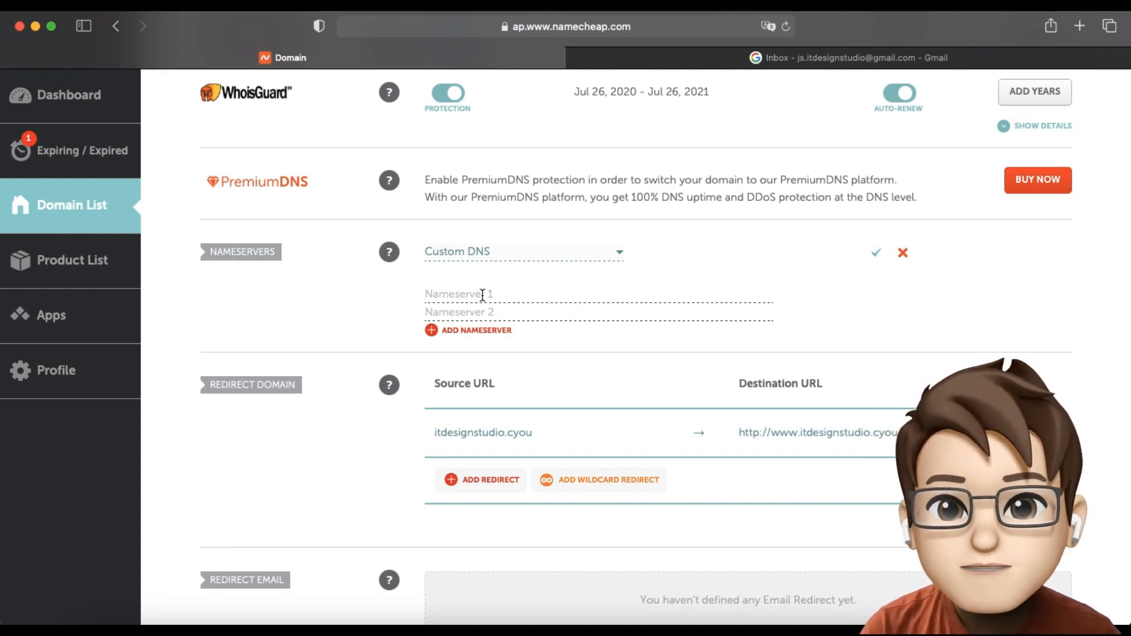
Step: Switch the domain's nameservers to Namecheap BasicDNS and scroll down to the Redirect Email section
left_click(522, 254)
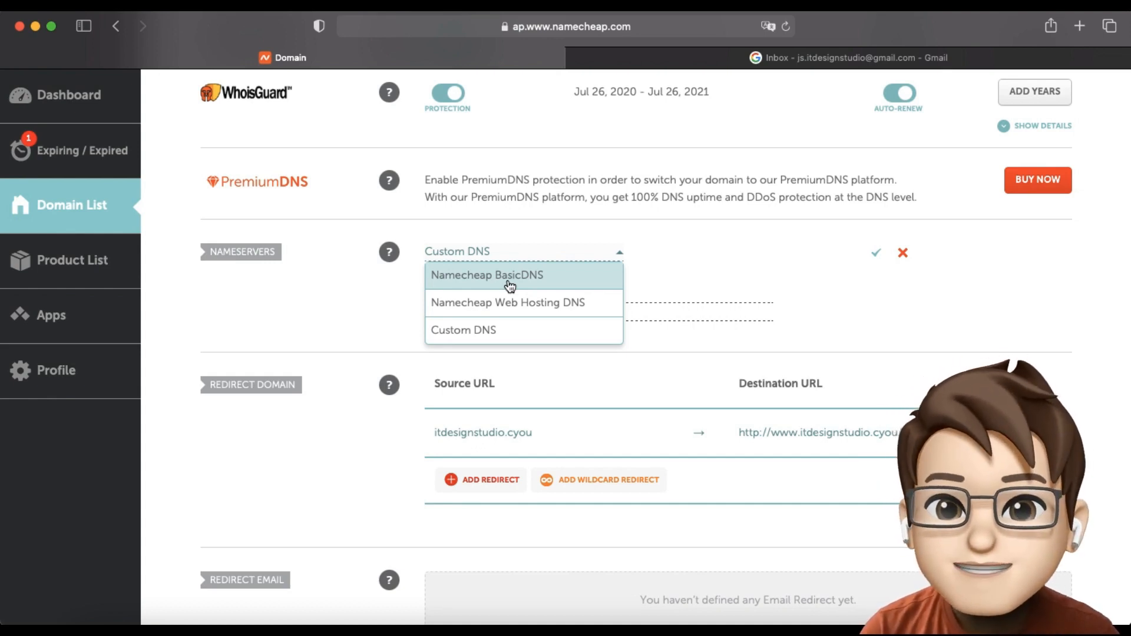
left_click(509, 286)
scroll(510, 285, "down", 5)
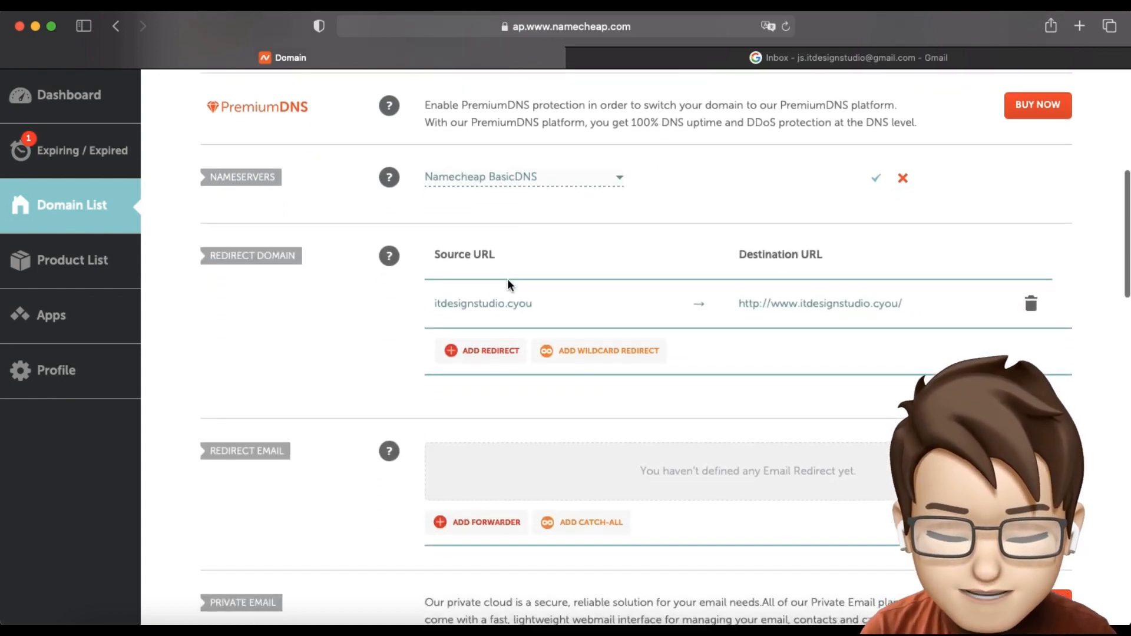
scroll(510, 286, "down", 1)
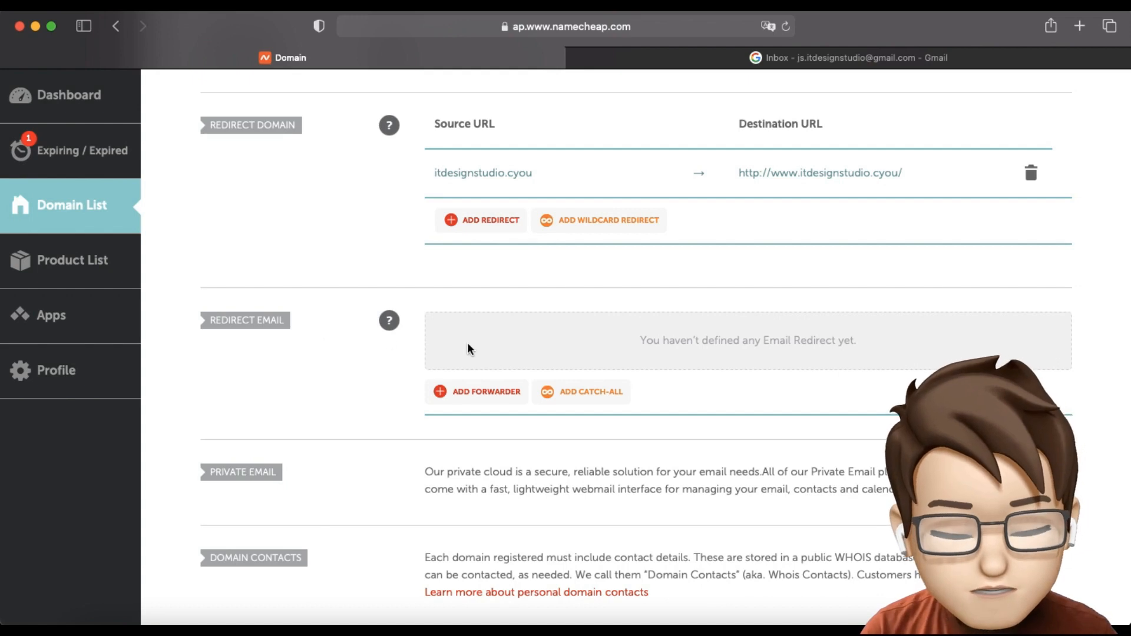
Step: Add and save an email forwarder from the new domain alias to the Gmail address
left_click(477, 389)
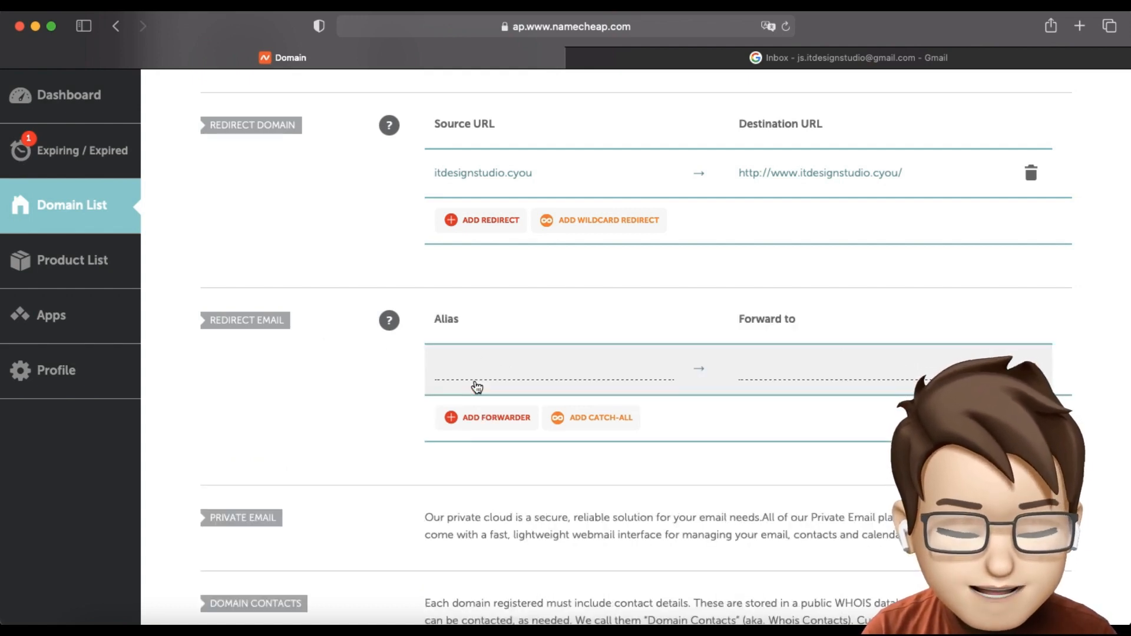
left_click(469, 362)
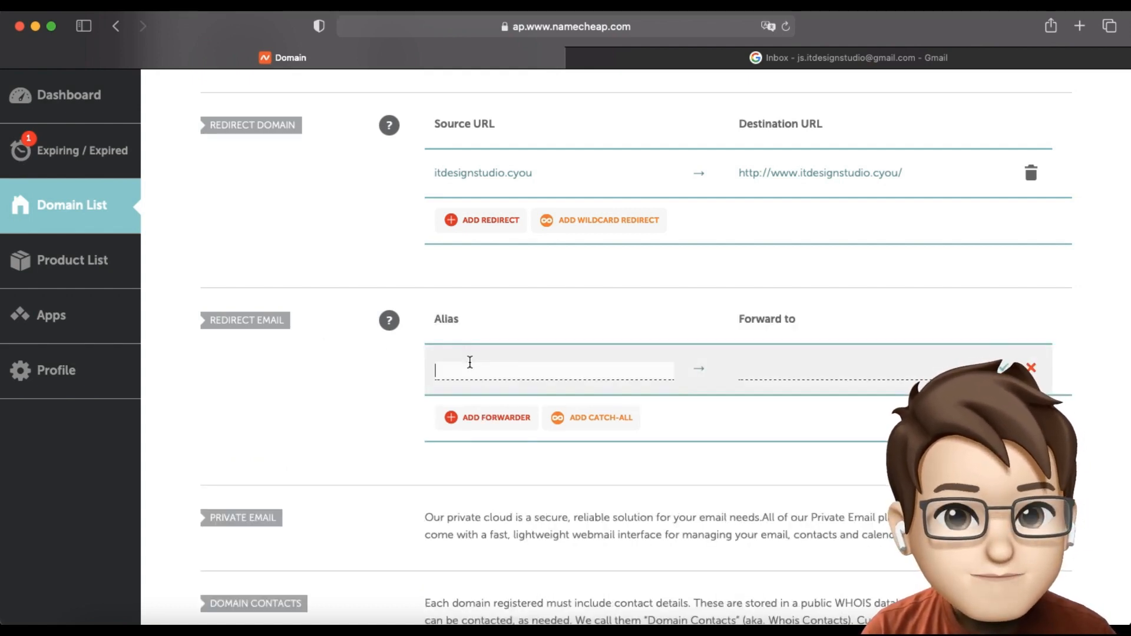
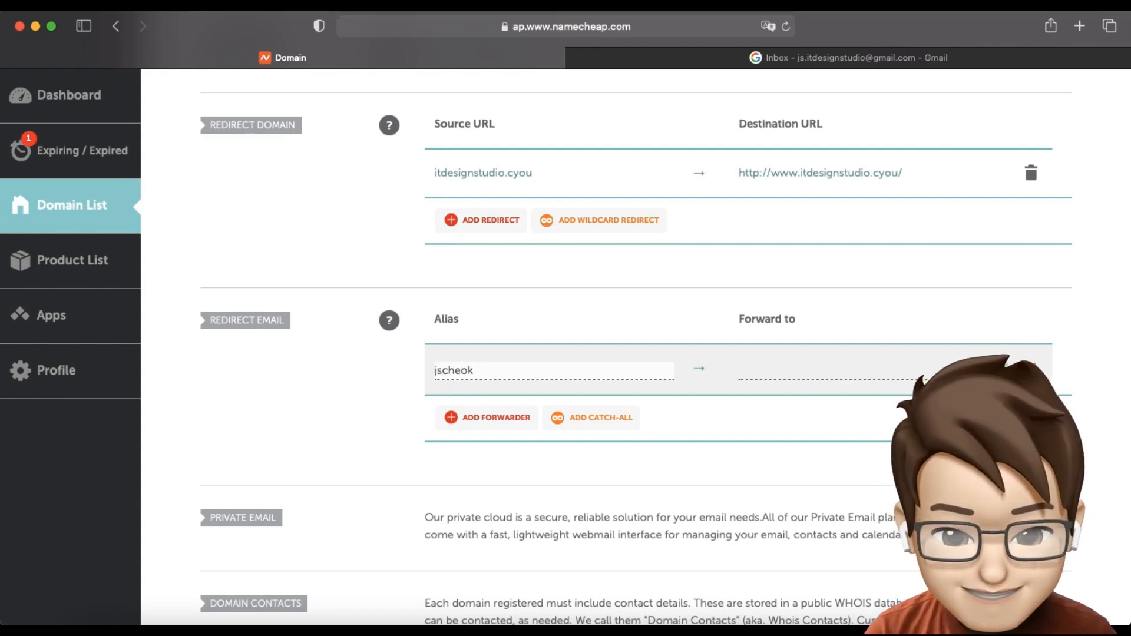
left_click(788, 372)
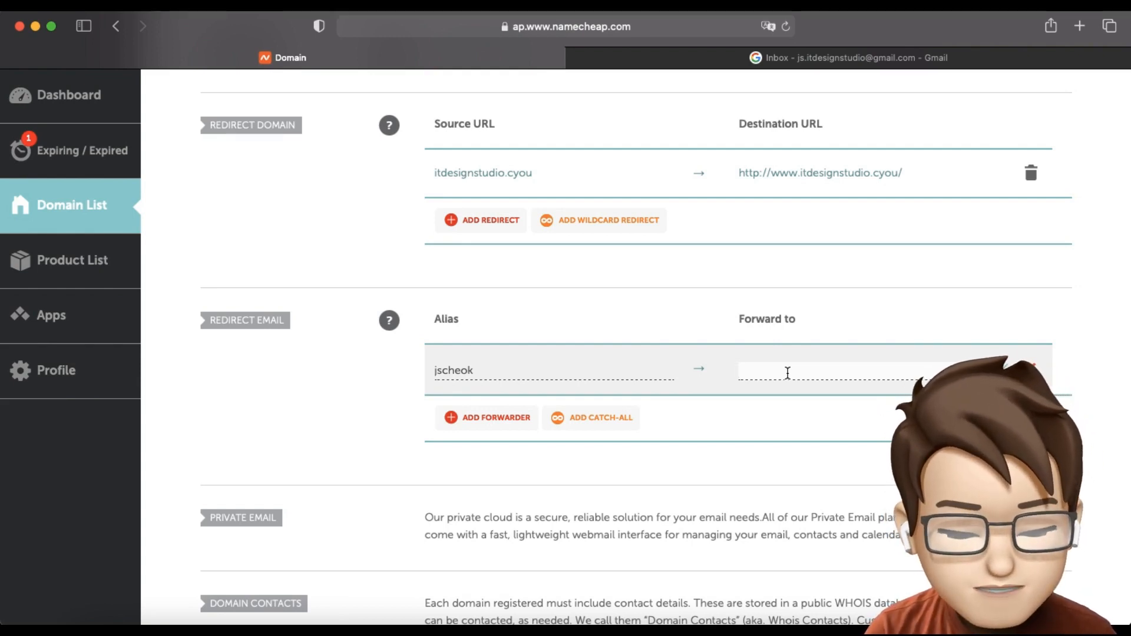
key("super+v")
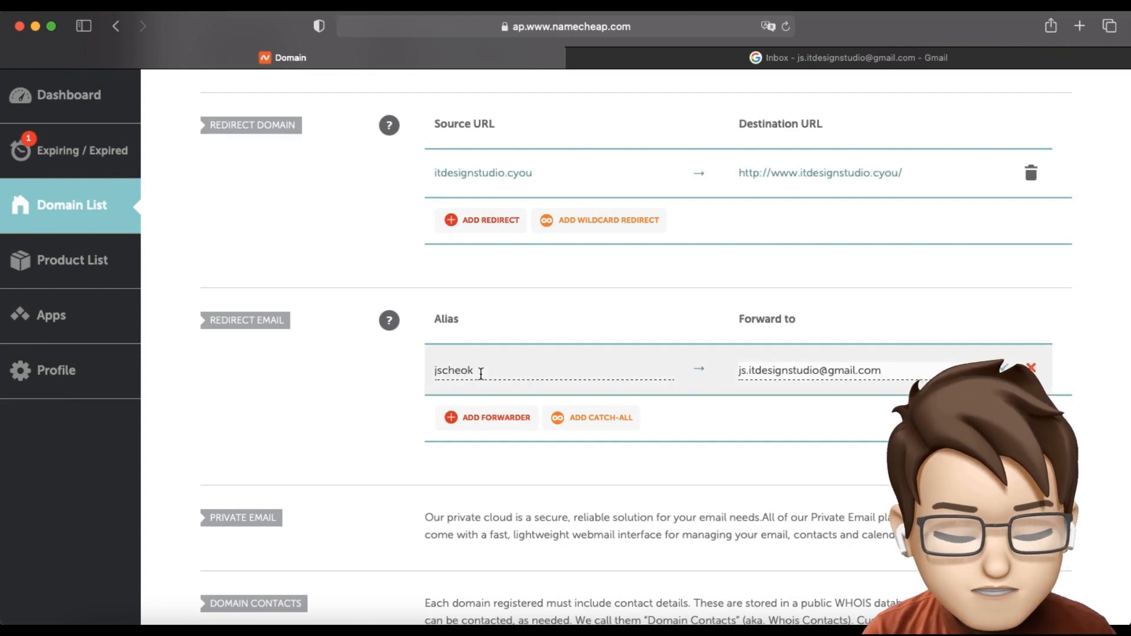
scroll(481, 373, "up", 10)
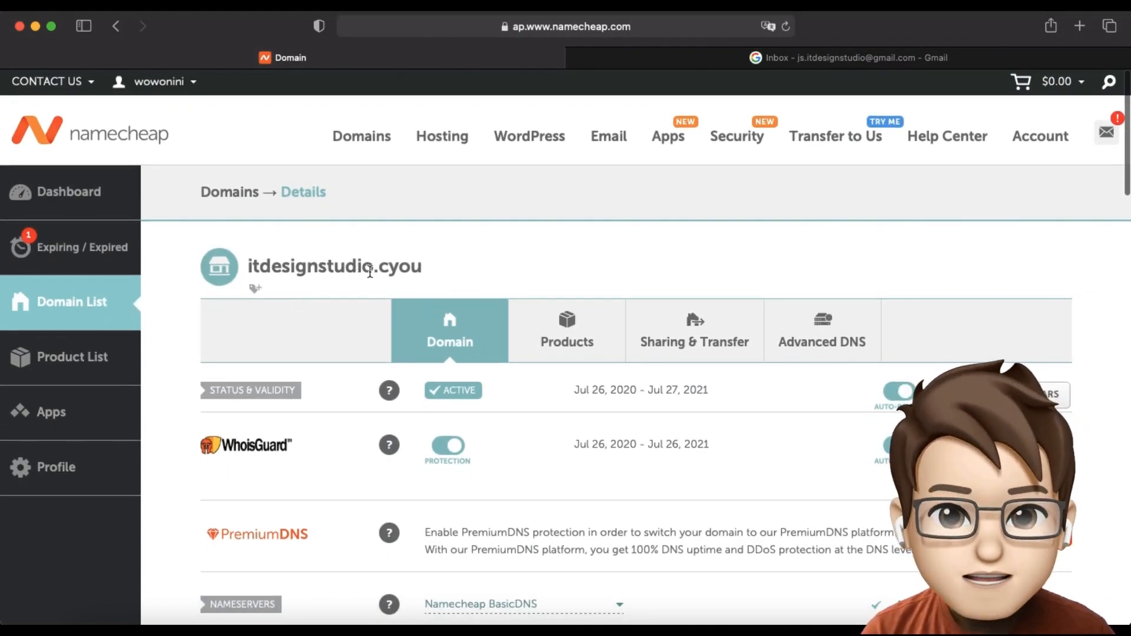
scroll(370, 272, "down", 6)
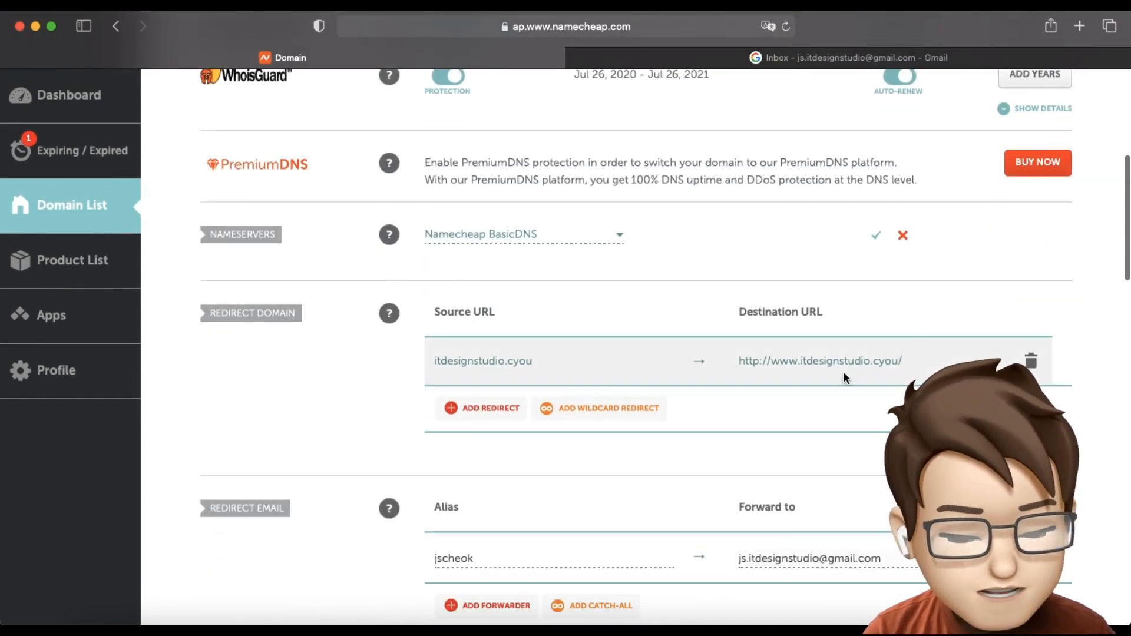
scroll(828, 508, "down", 2)
scroll(755, 496, "down", 1)
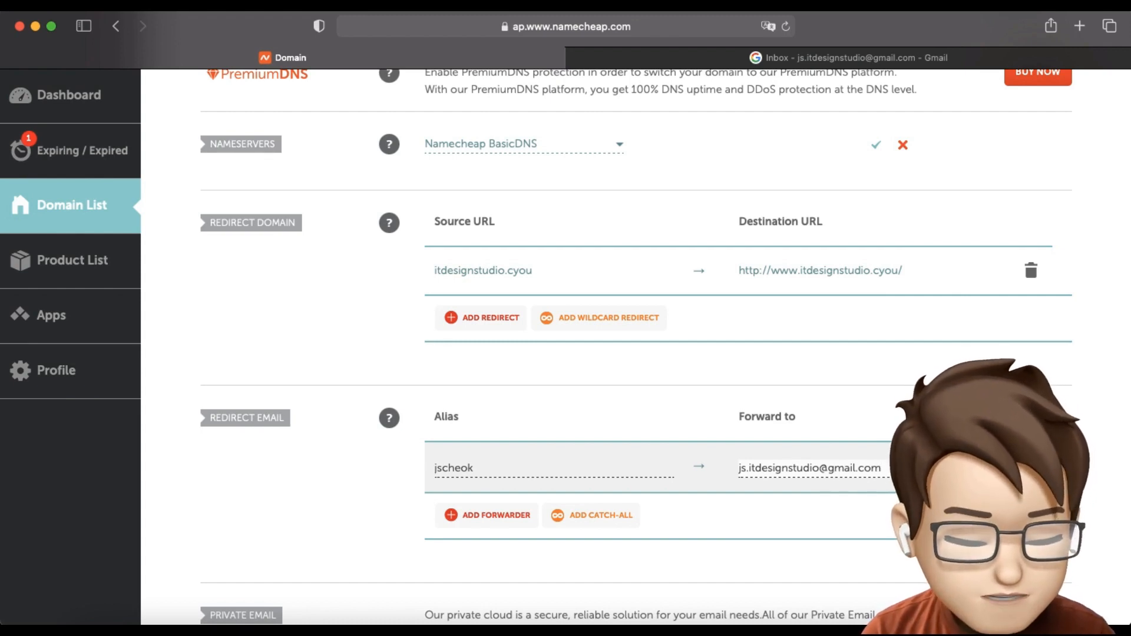
key("Return")
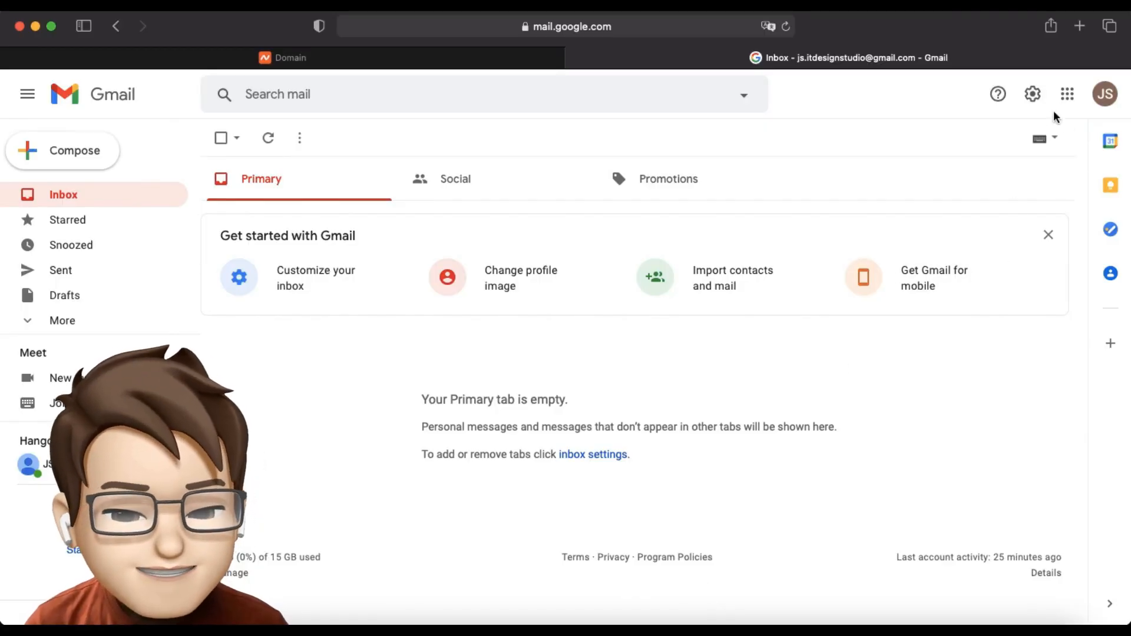
Step: Switch to the wowonini.com-managed business Gmail account and dismiss its account menu
left_click(1095, 101)
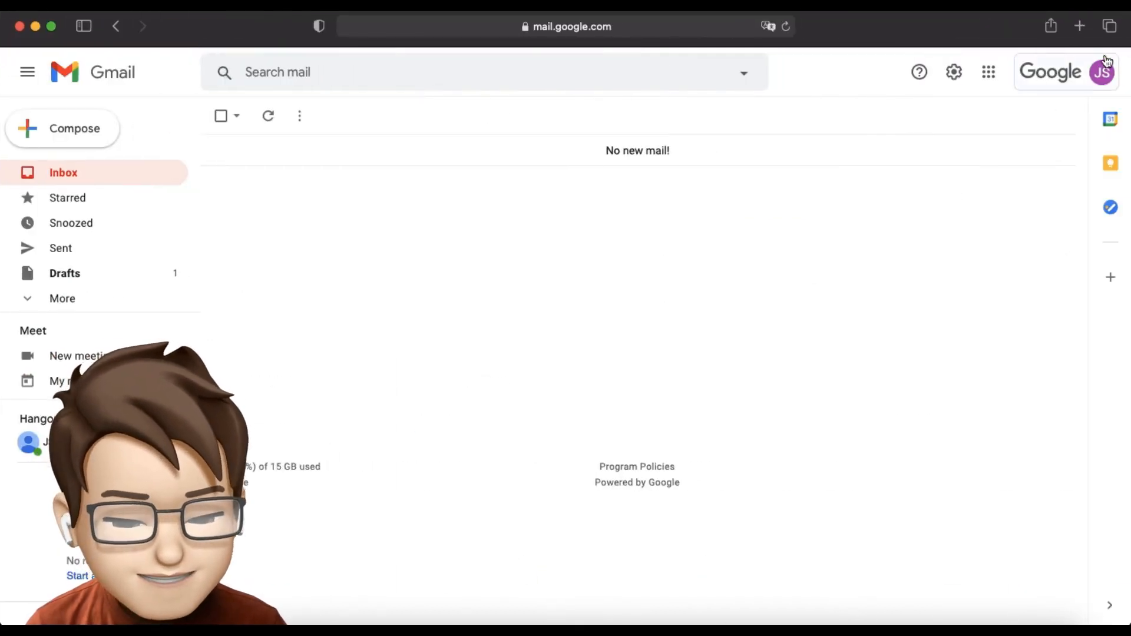
left_click(1087, 81)
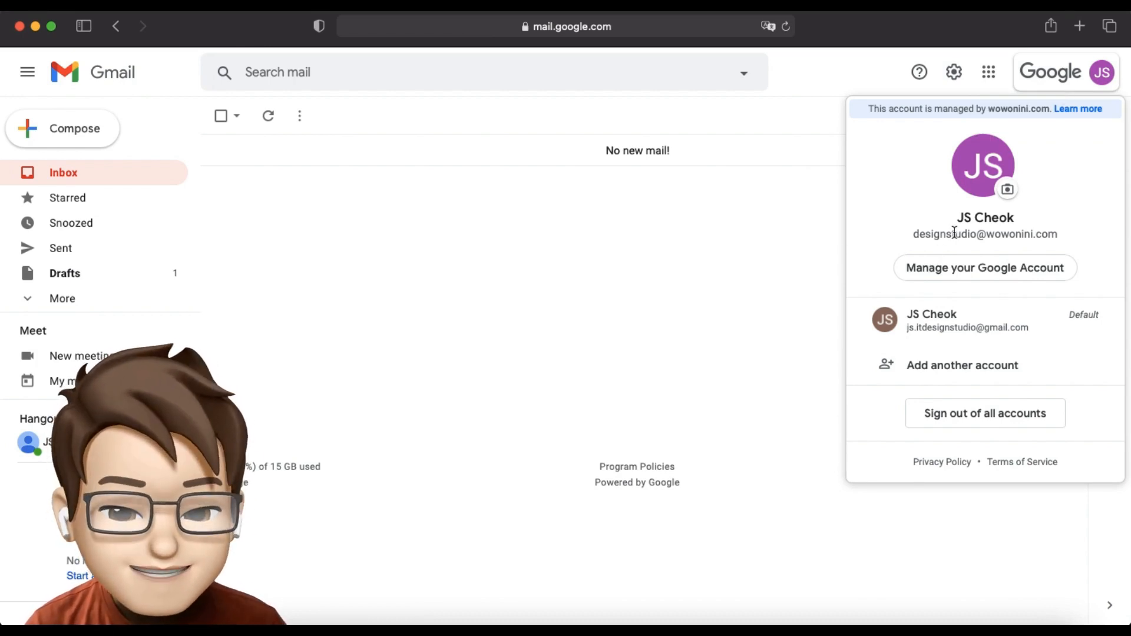
left_click(628, 267)
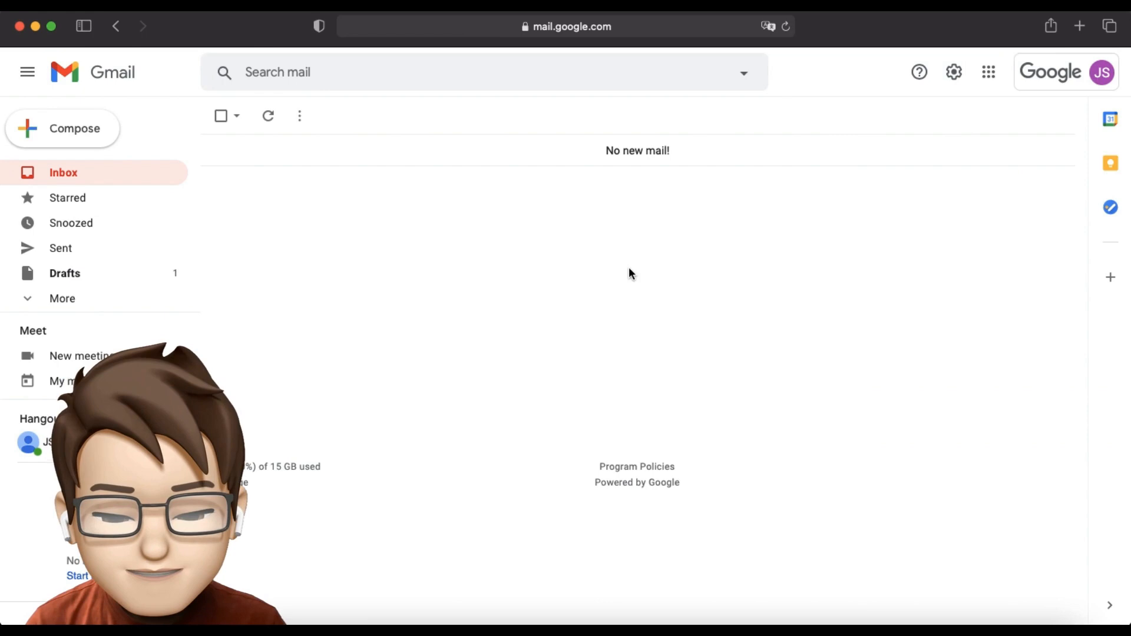
Step: Send an email titled 'Hello' with body 'hi, how are you?' to the domain alias
left_click(65, 146)
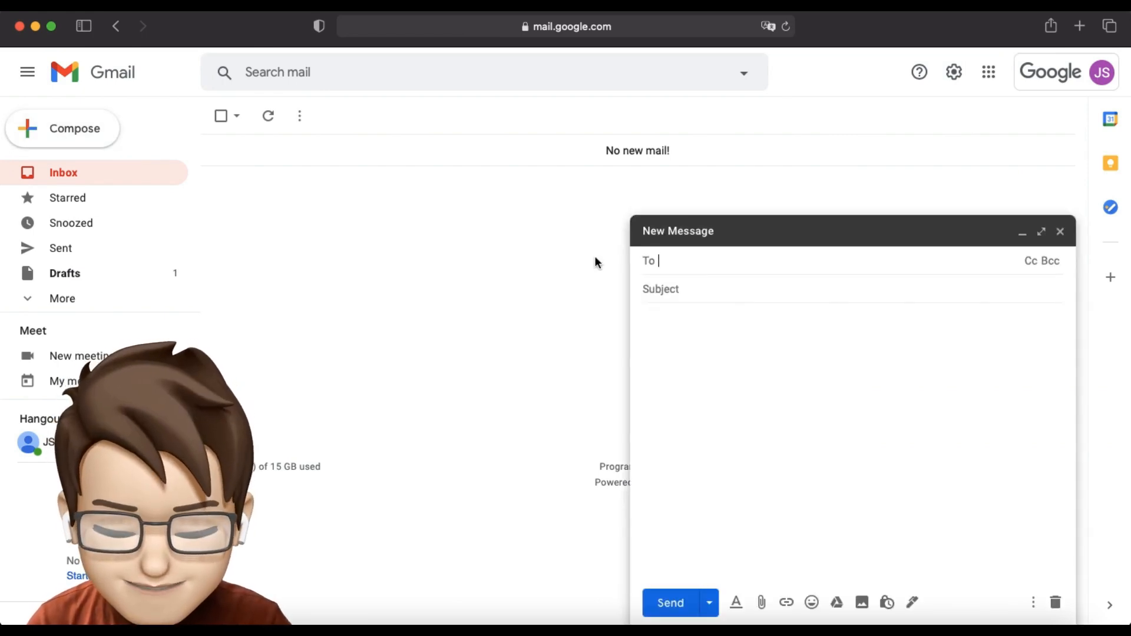
key("super+v")
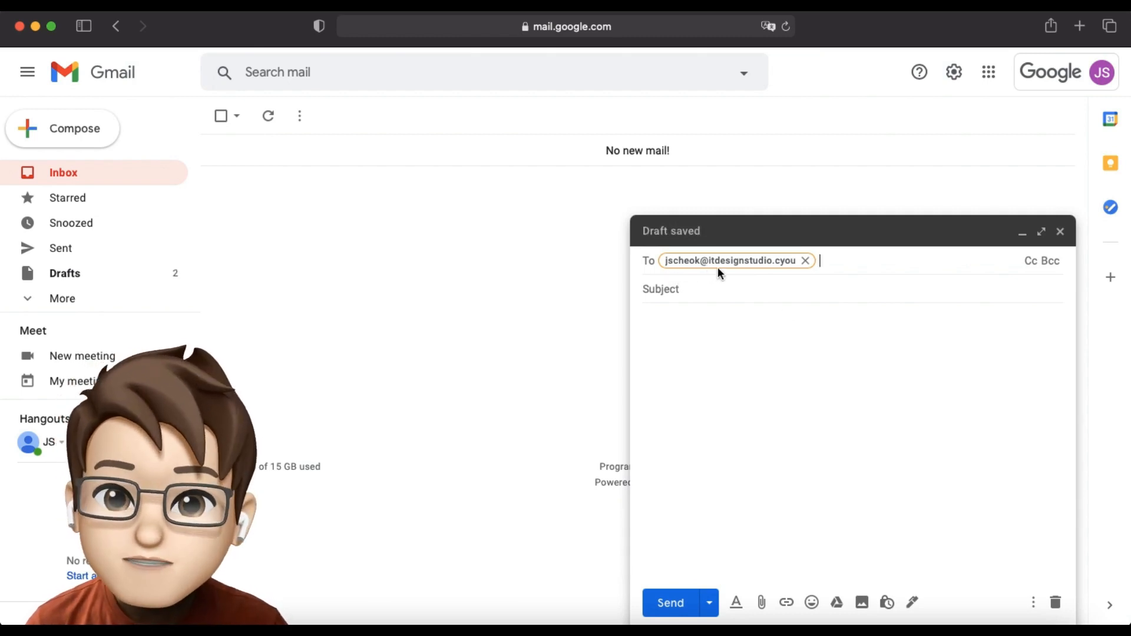
left_click(721, 284)
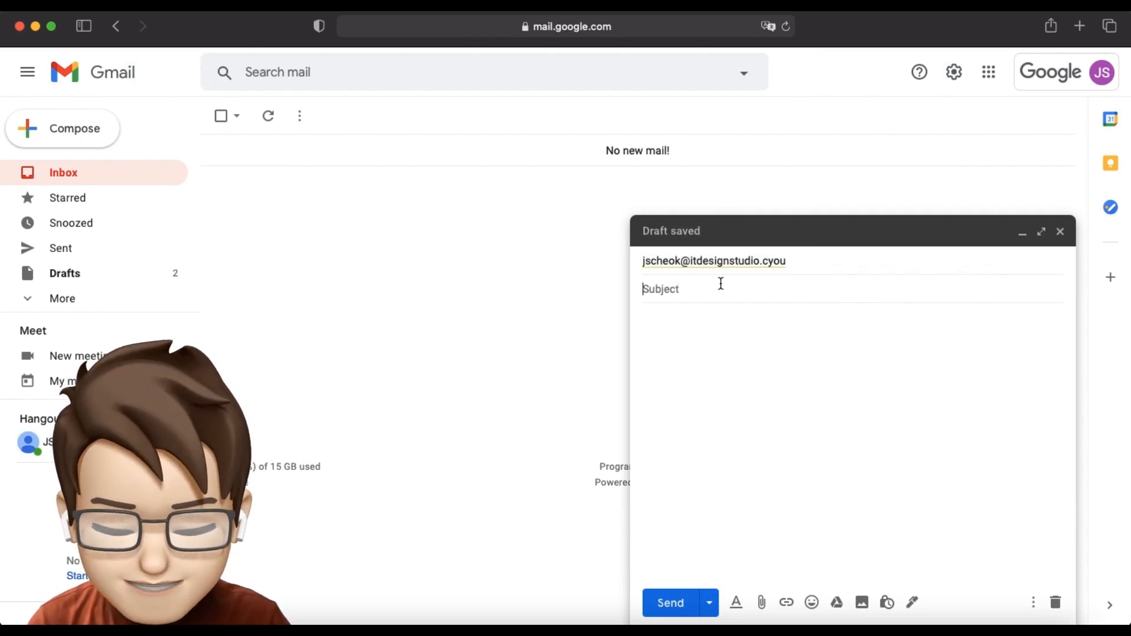
type("Hello")
key("Tab")
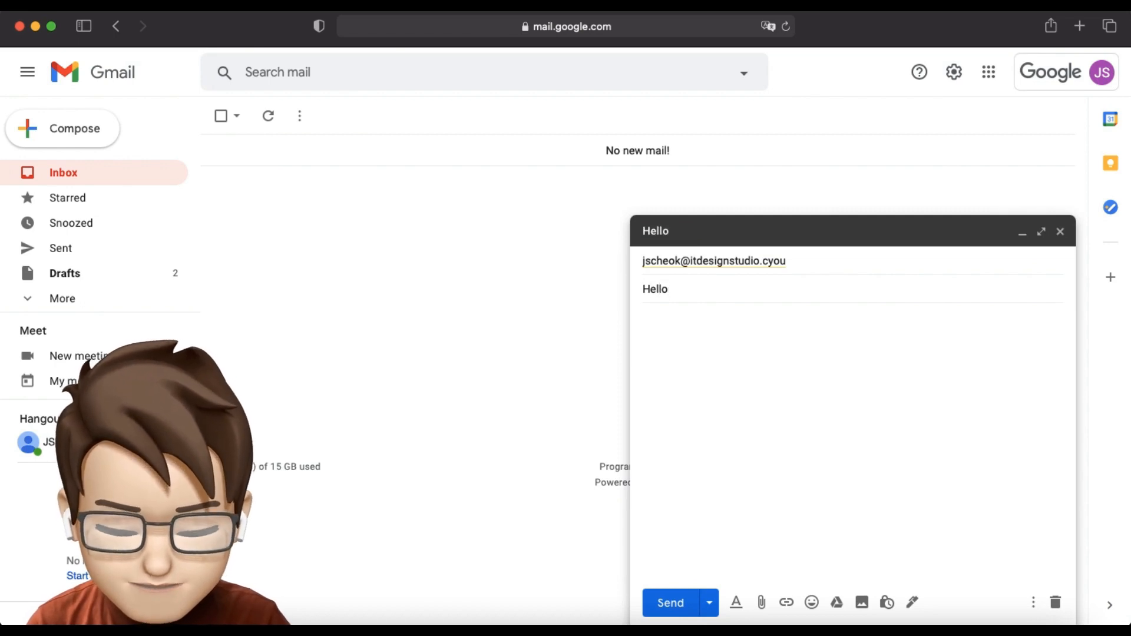
type("hi, how")
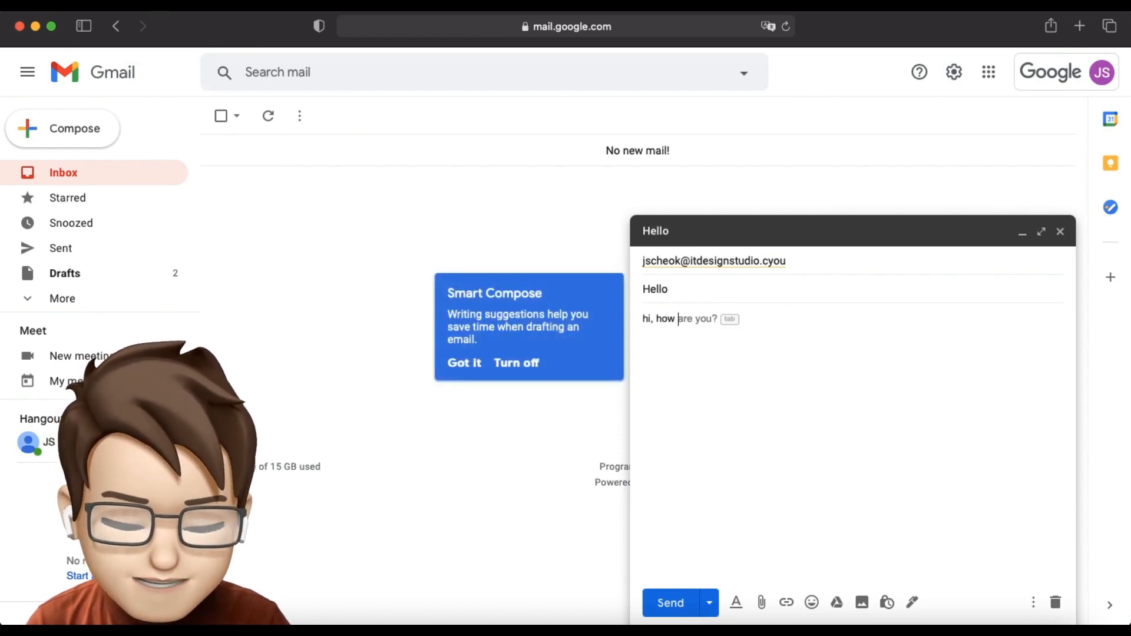
key("Tab")
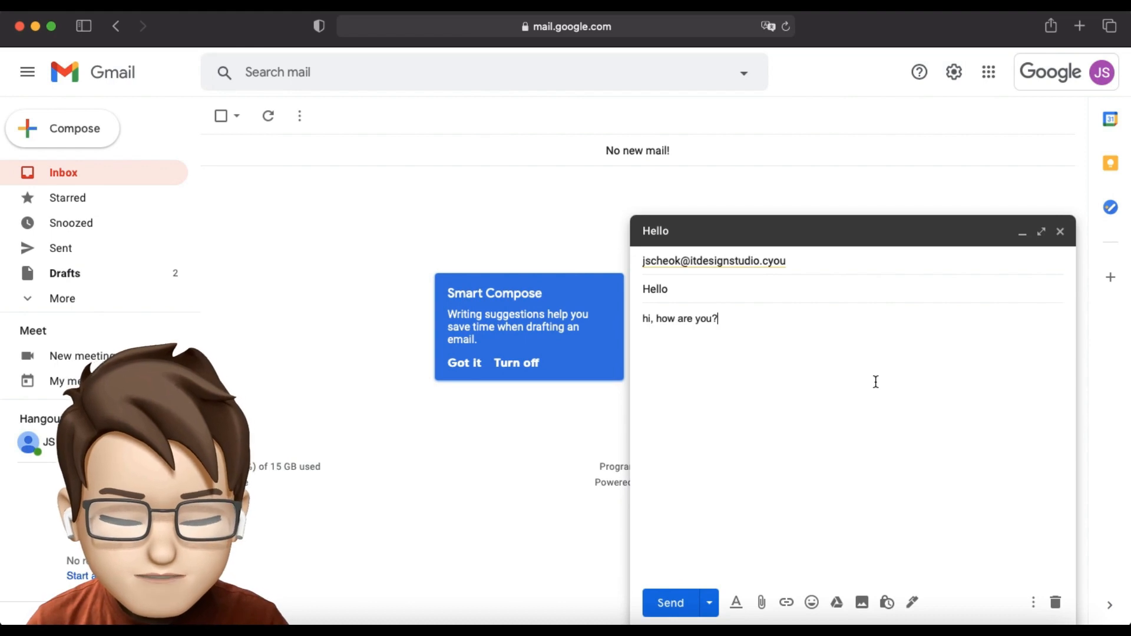
left_click(667, 598)
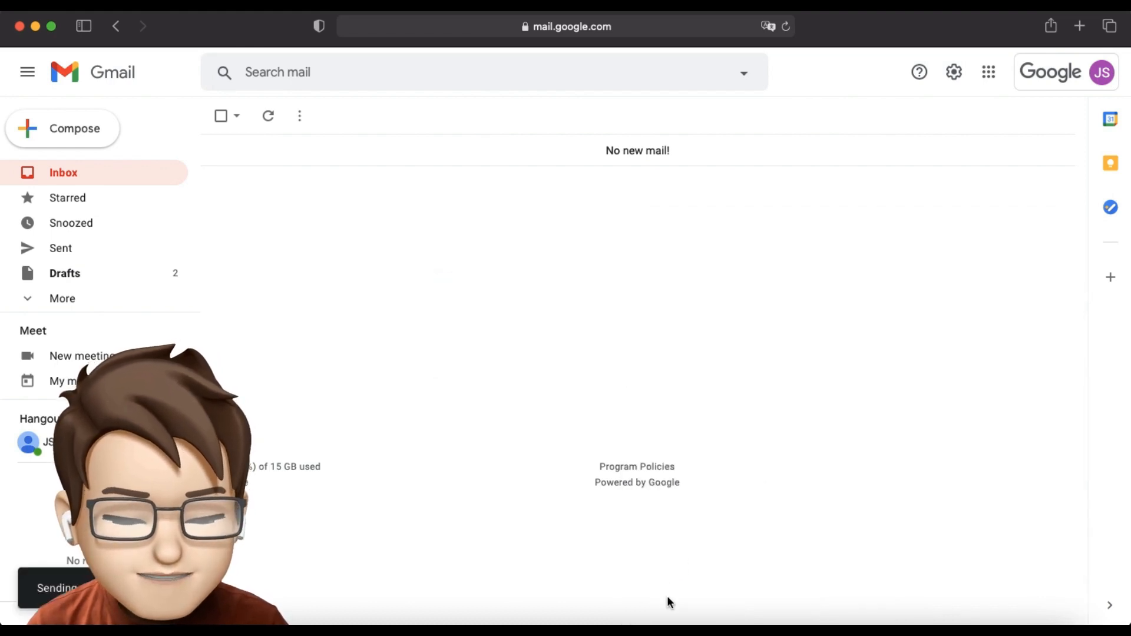
Step: Switch back to the personal Gmail account and refresh the inbox to receive the Hello message
left_click(1039, 69)
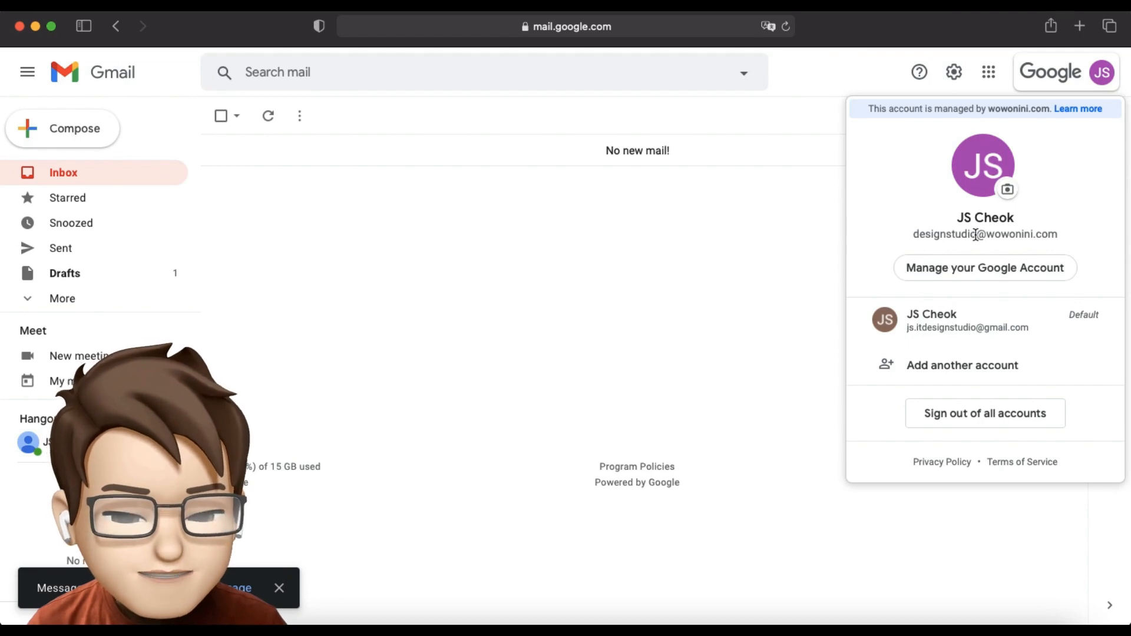
left_click(725, 273)
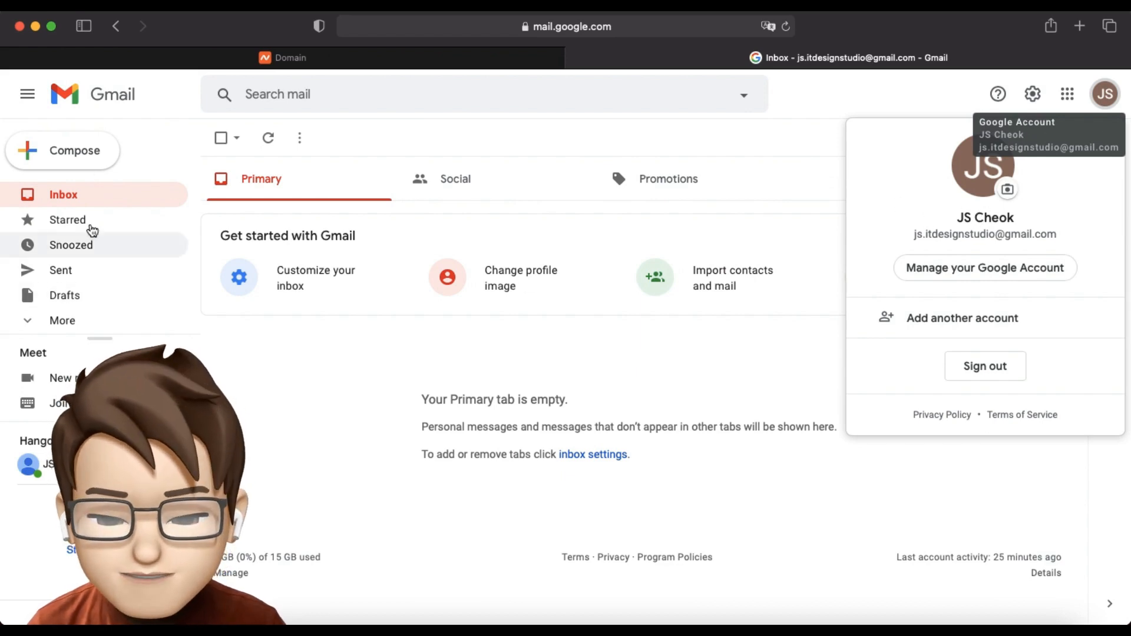
left_click(259, 136)
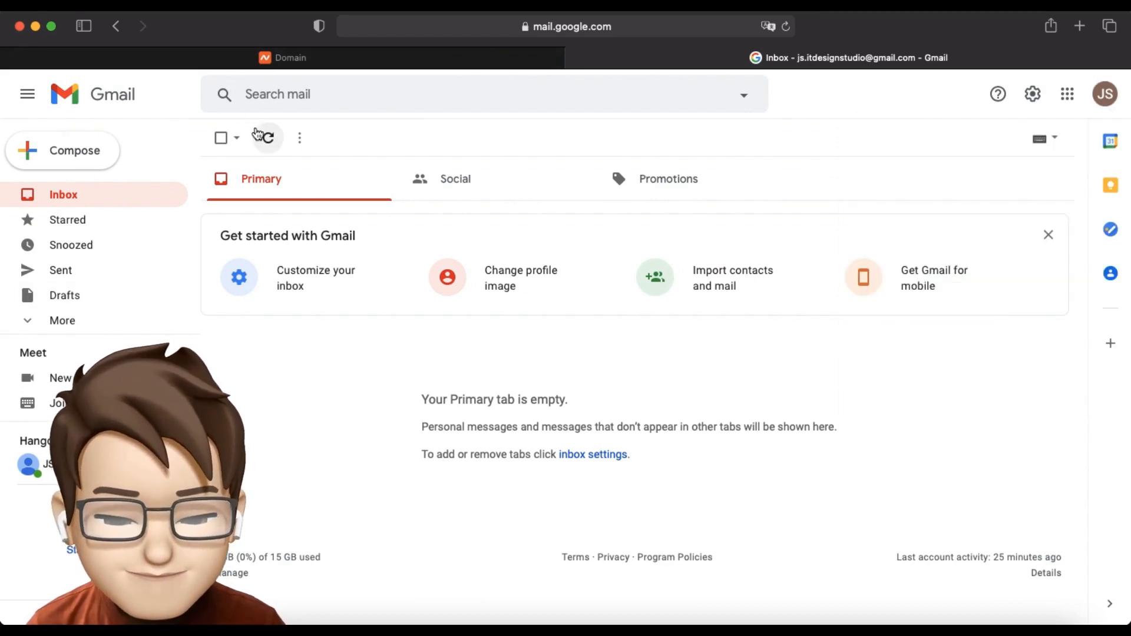
left_click(787, 26)
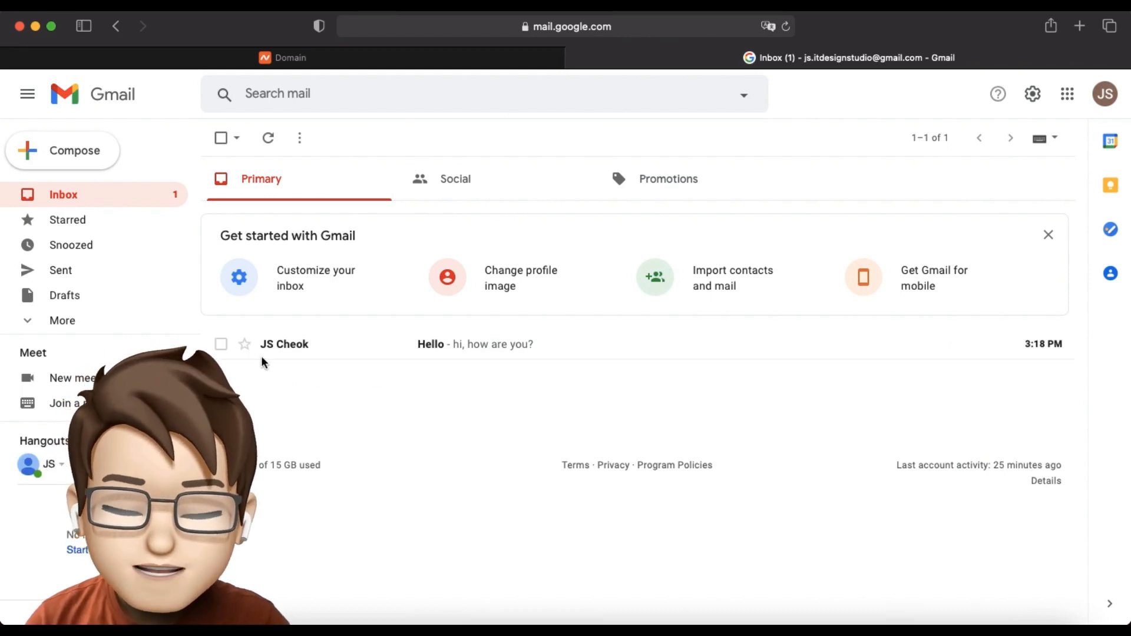
Step: Open the forwarded Hello message and expand its recipient details showing the domain alias
left_click(325, 350)
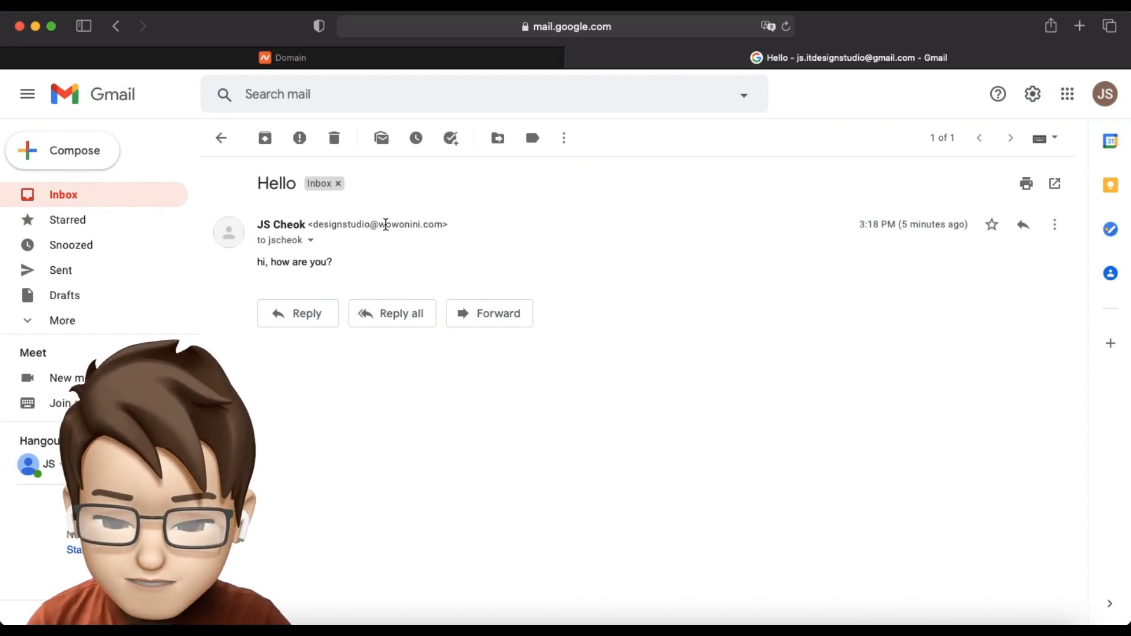
left_click(313, 241)
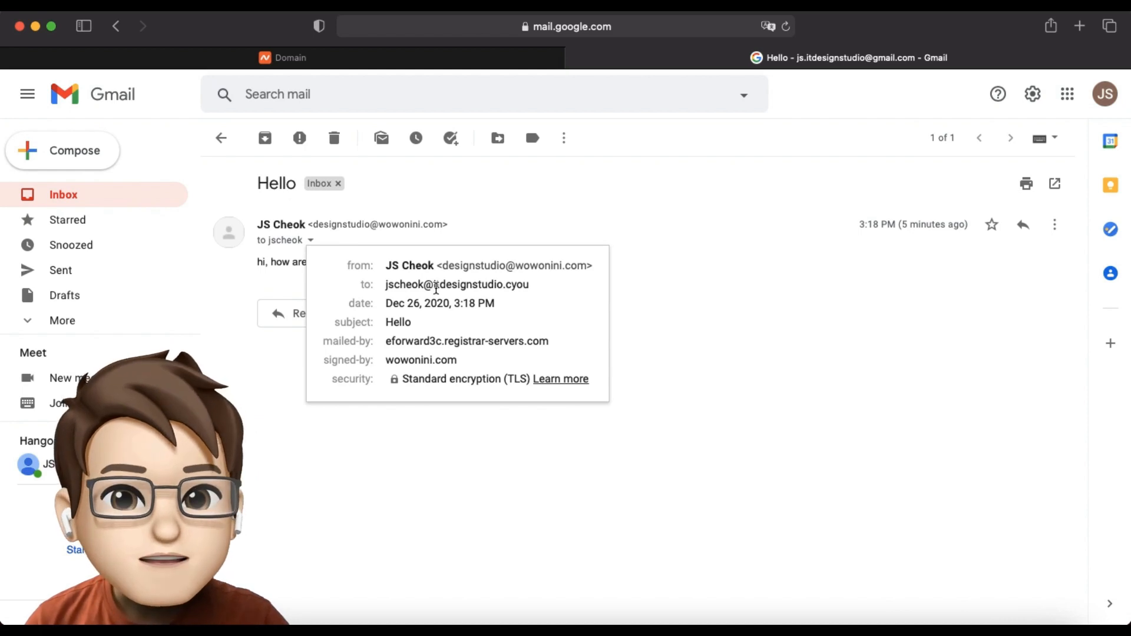
mouse_move(437, 288)
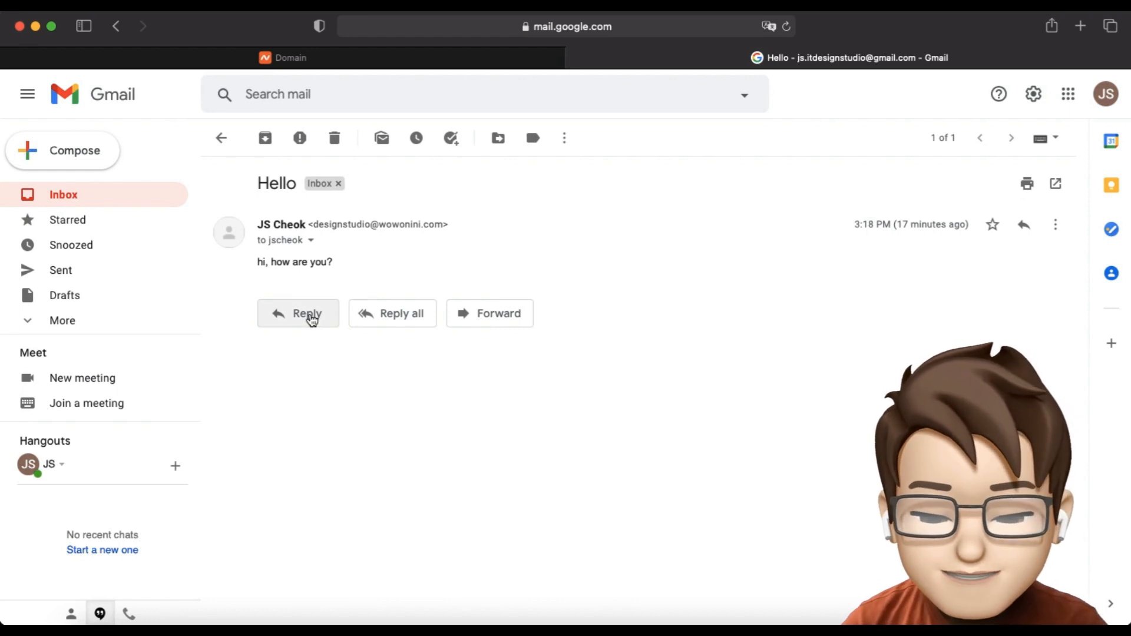
Step: Reply 'received' to the Hello message, then switch to the business account's Gmail window
left_click(309, 317)
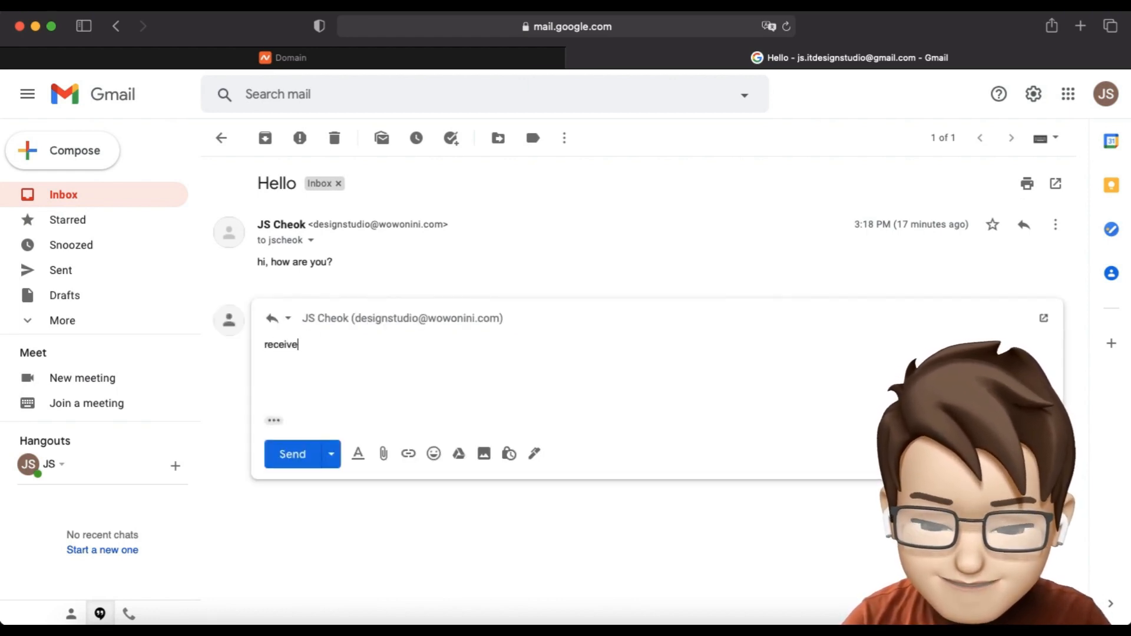
left_click(290, 453)
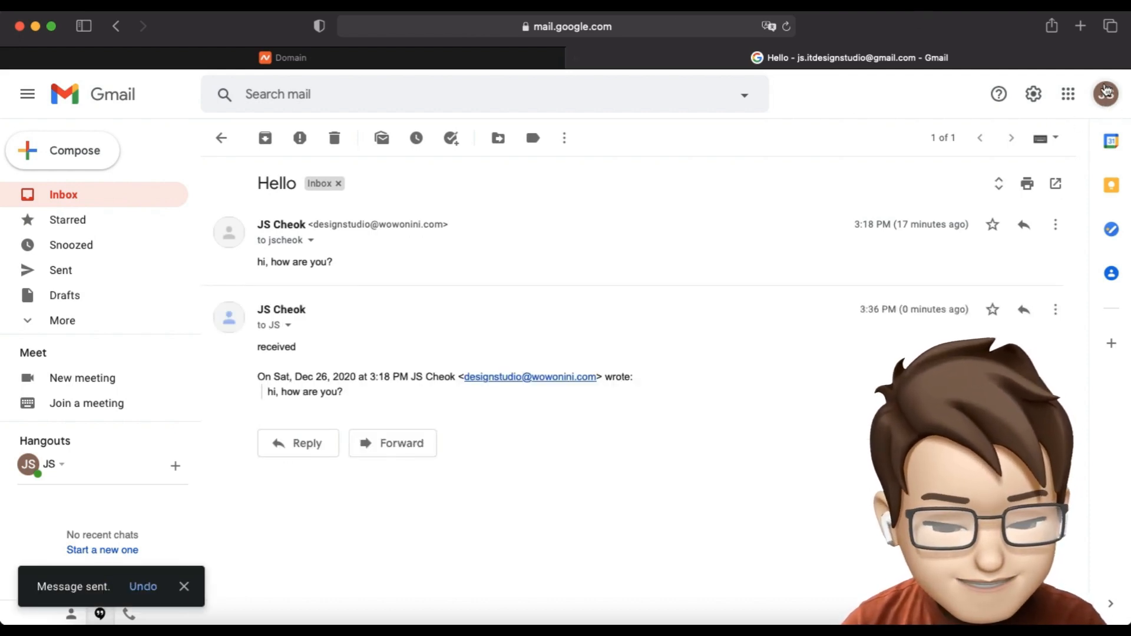
left_click(1106, 93)
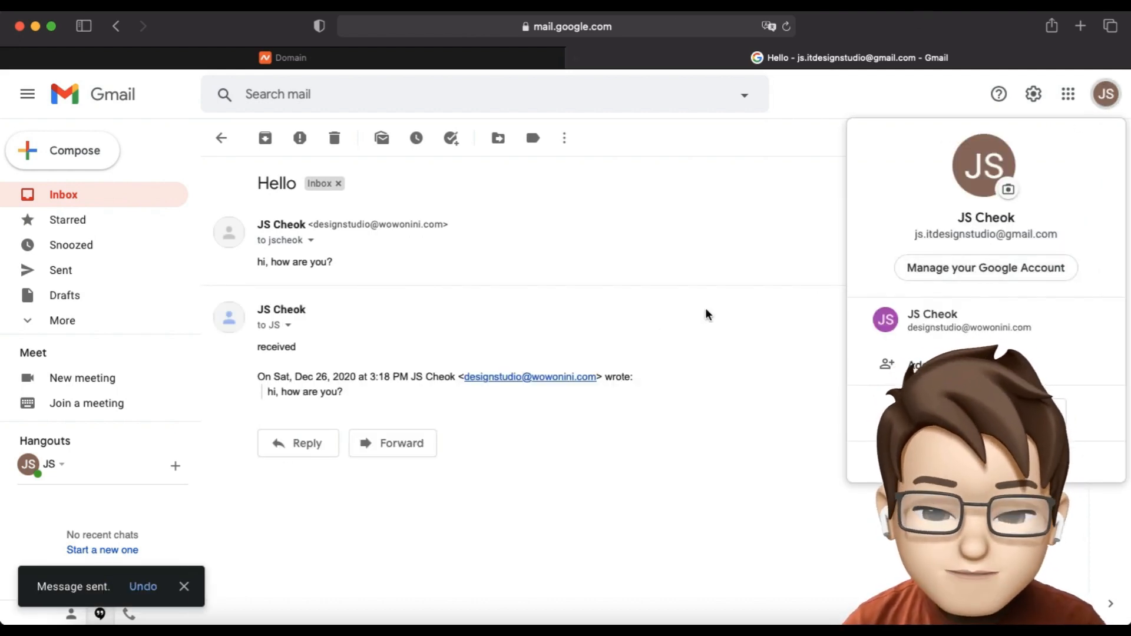
left_click(658, 334)
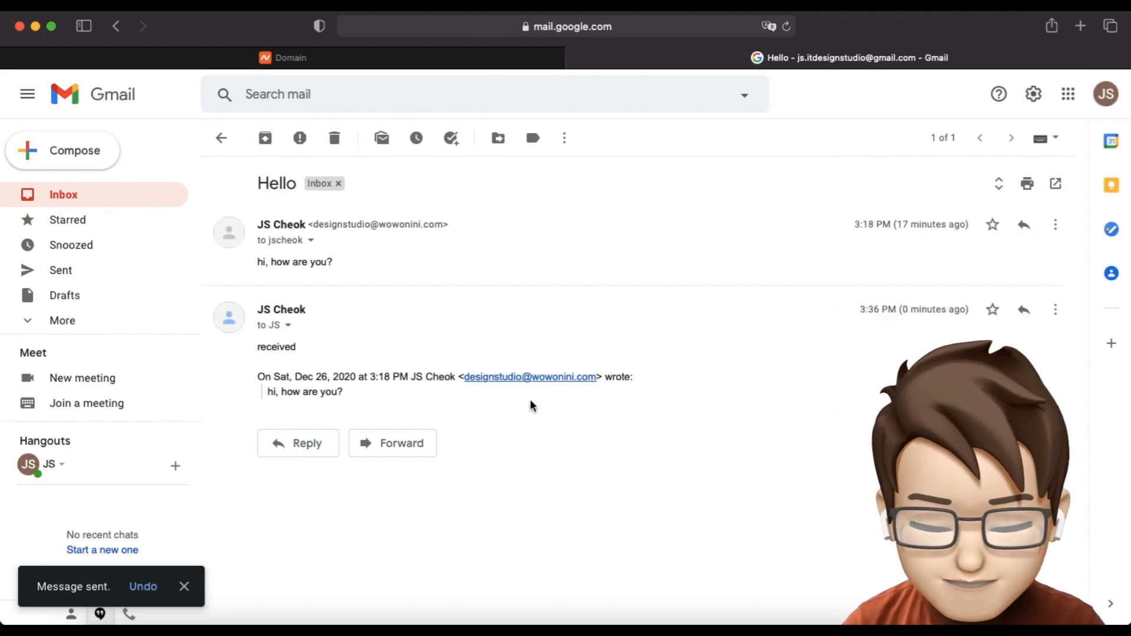
left_click(260, 628)
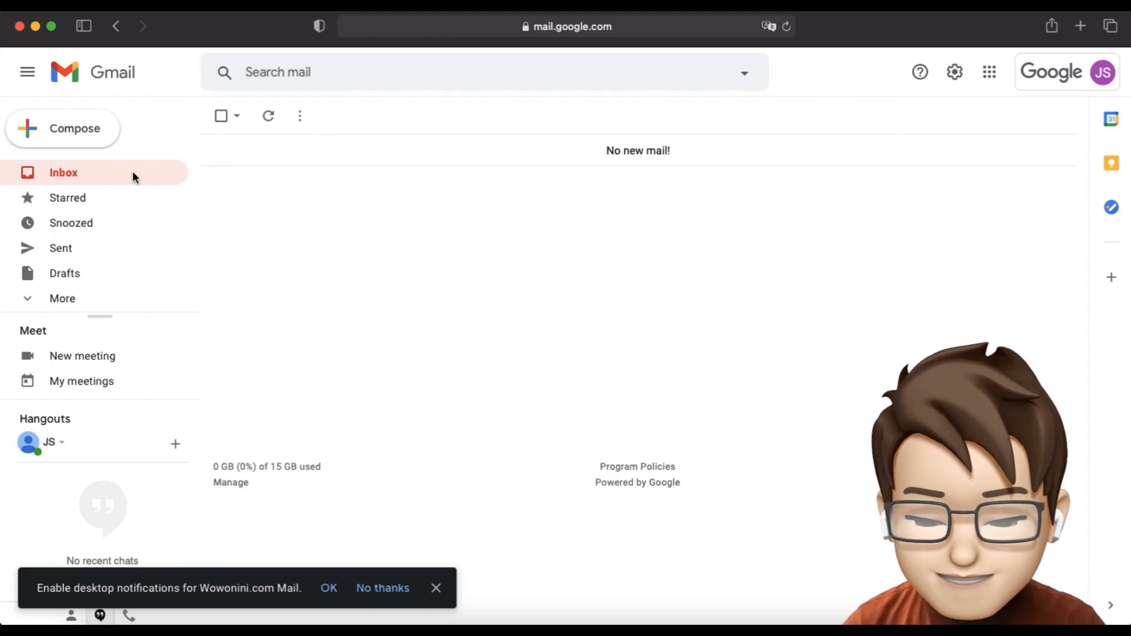
Step: Reload the business inbox, open the Hello thread and inspect the reply's sender details
left_click(786, 26)
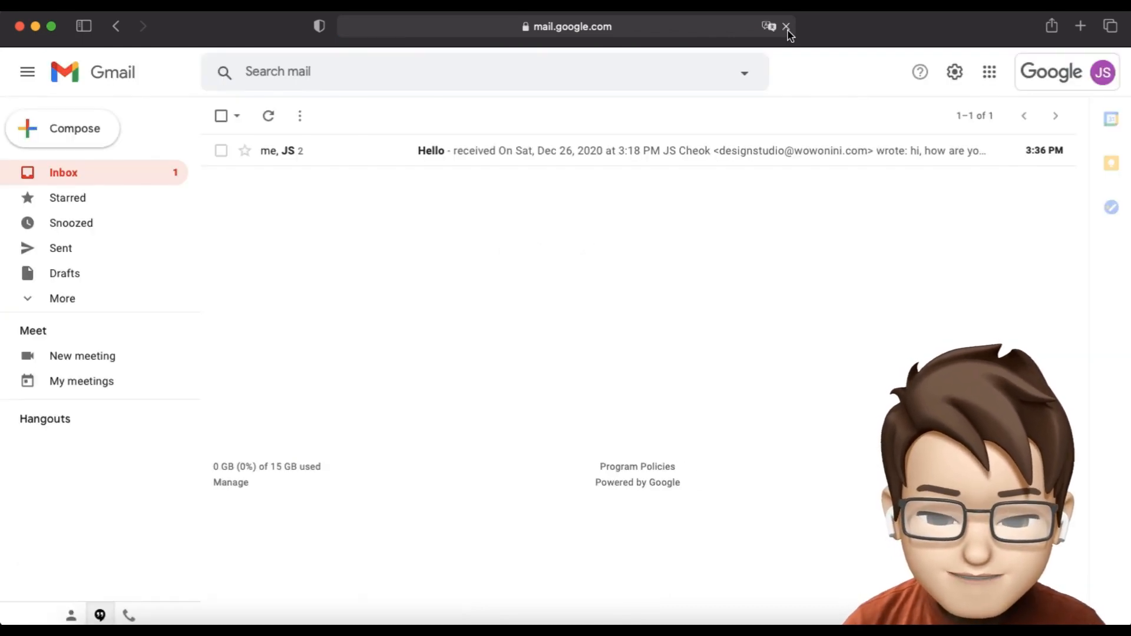
left_click(636, 163)
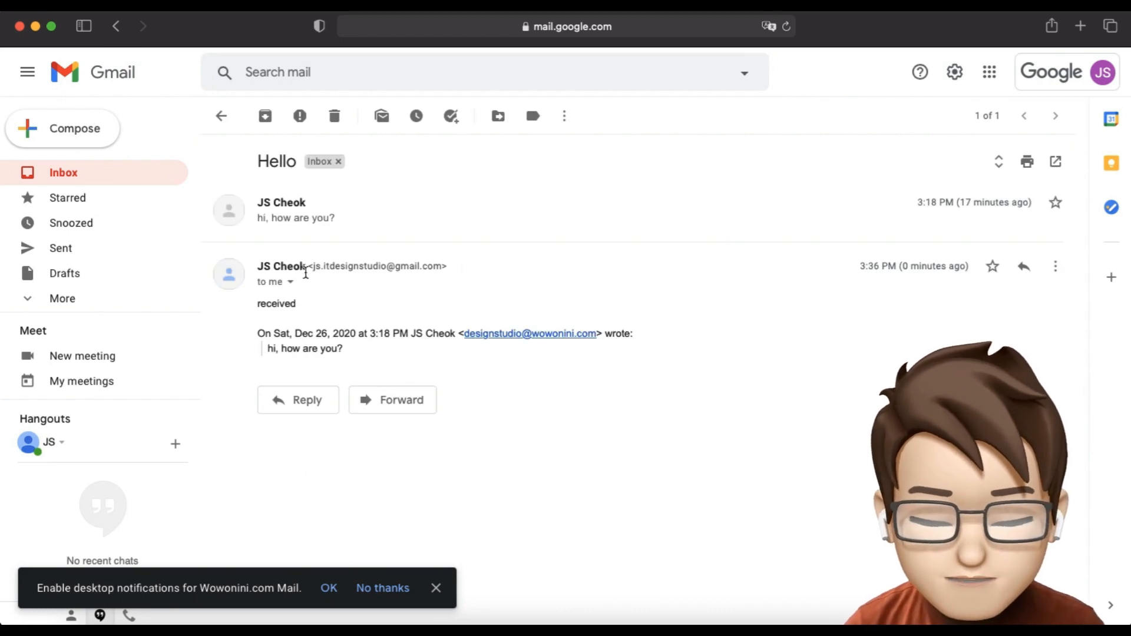
left_click(292, 282)
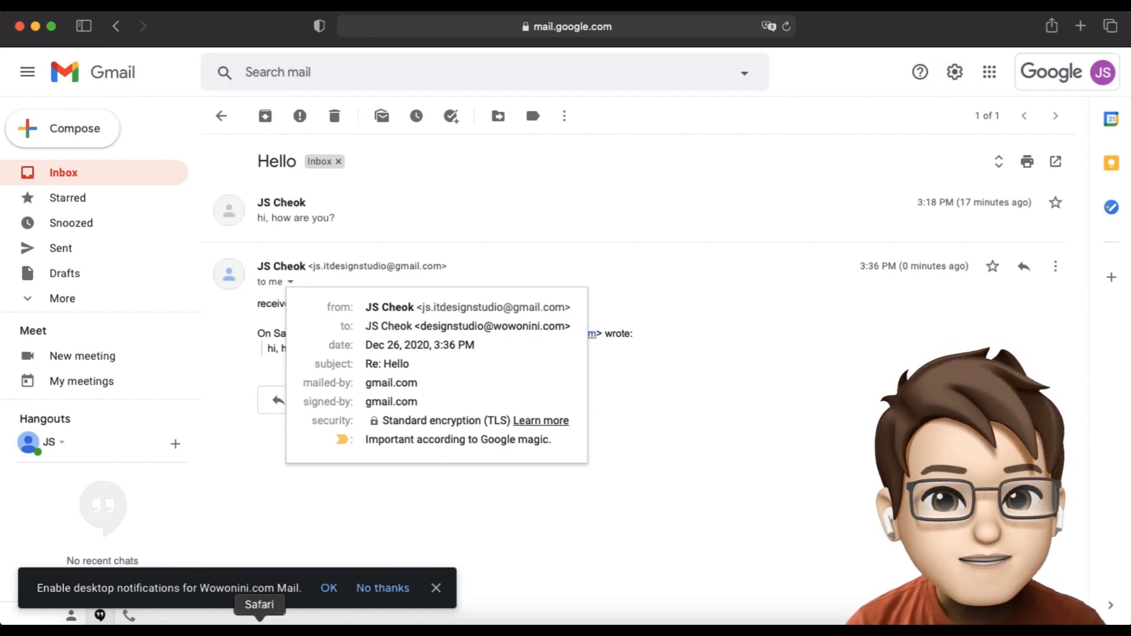
left_click(324, 207)
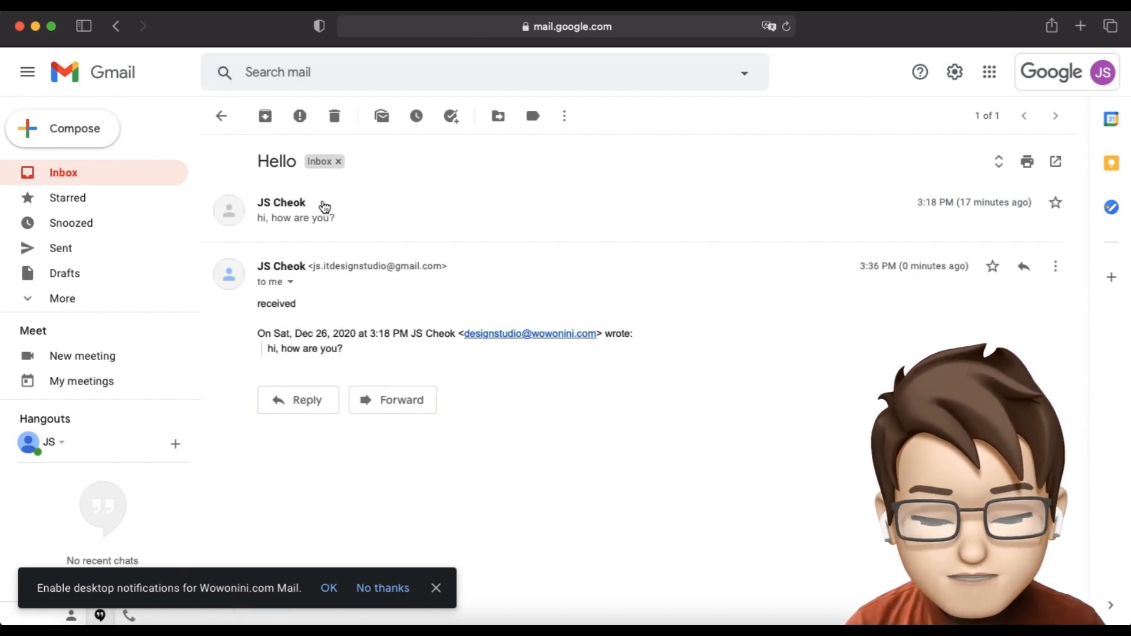
left_click(394, 207)
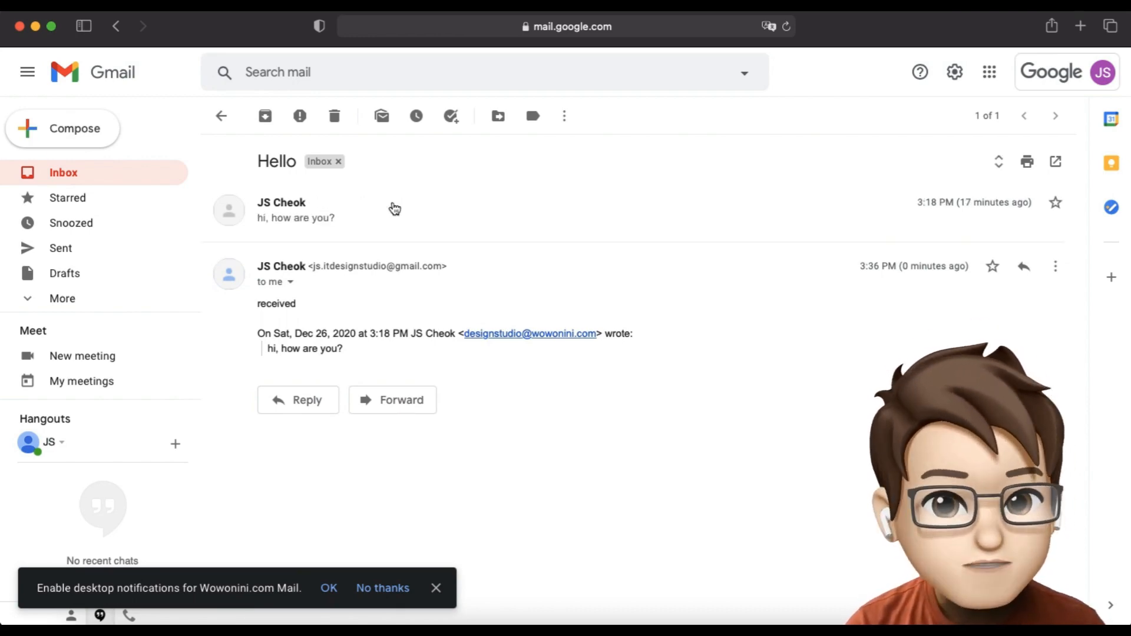
left_click(260, 629)
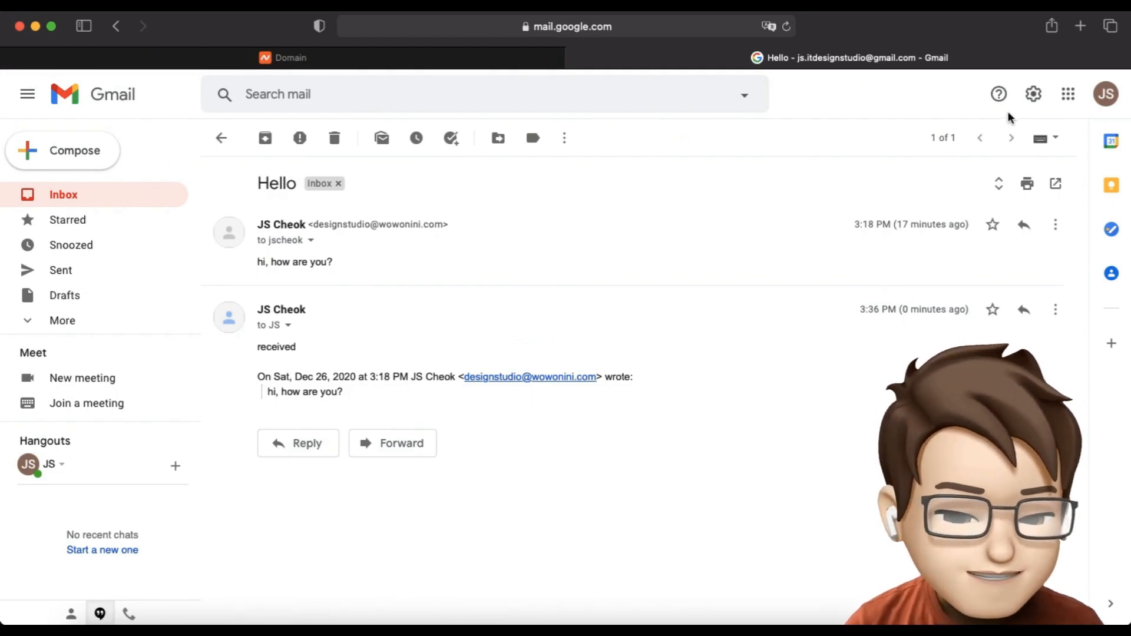
Step: Enable POP for all mail and IMAP access under Forwarding and POP/IMAP, and save
left_click(1033, 94)
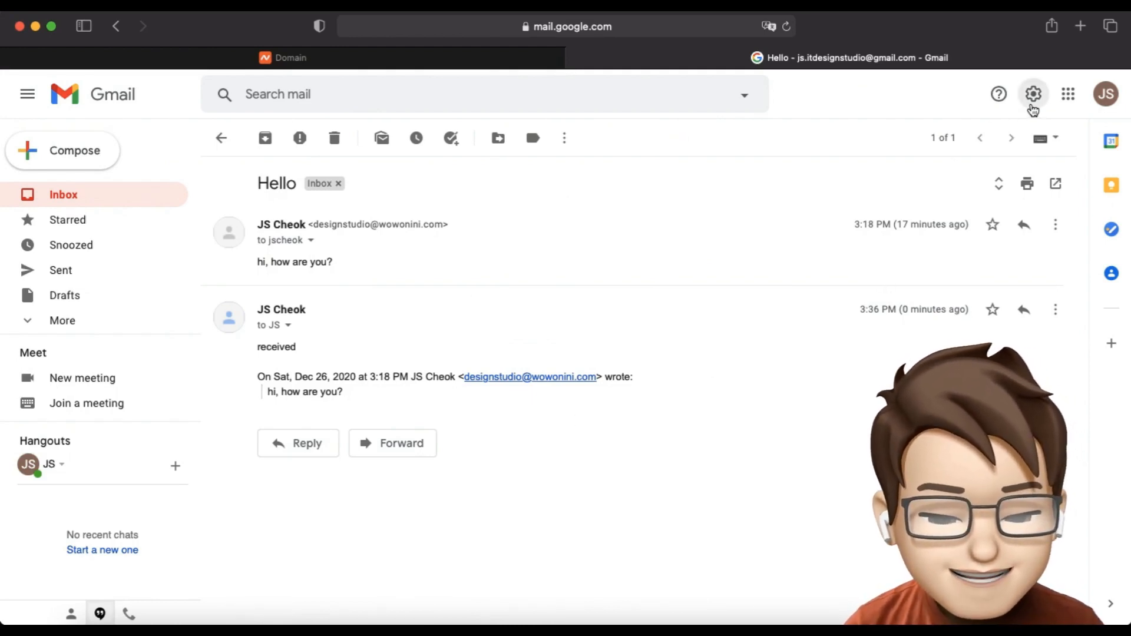
left_click(979, 176)
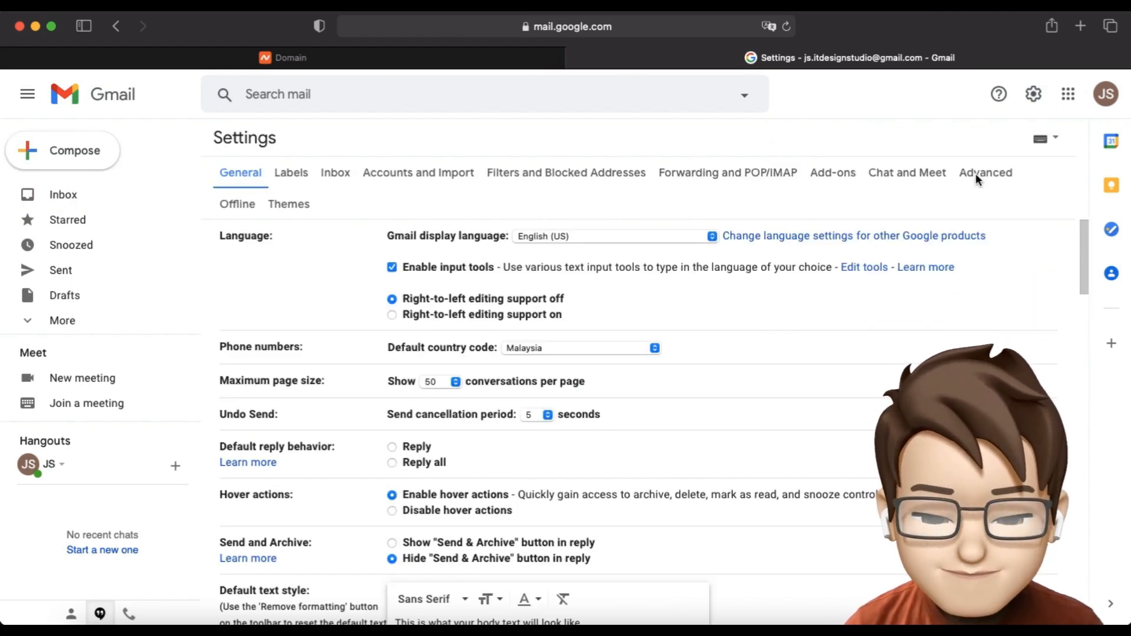
left_click(714, 175)
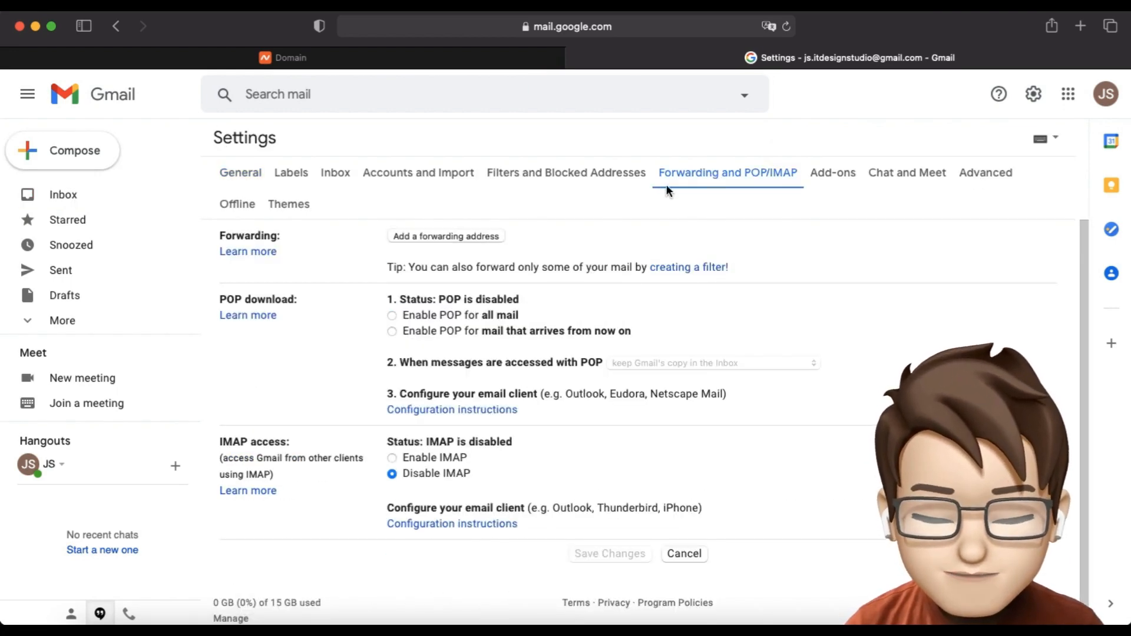
left_click(392, 316)
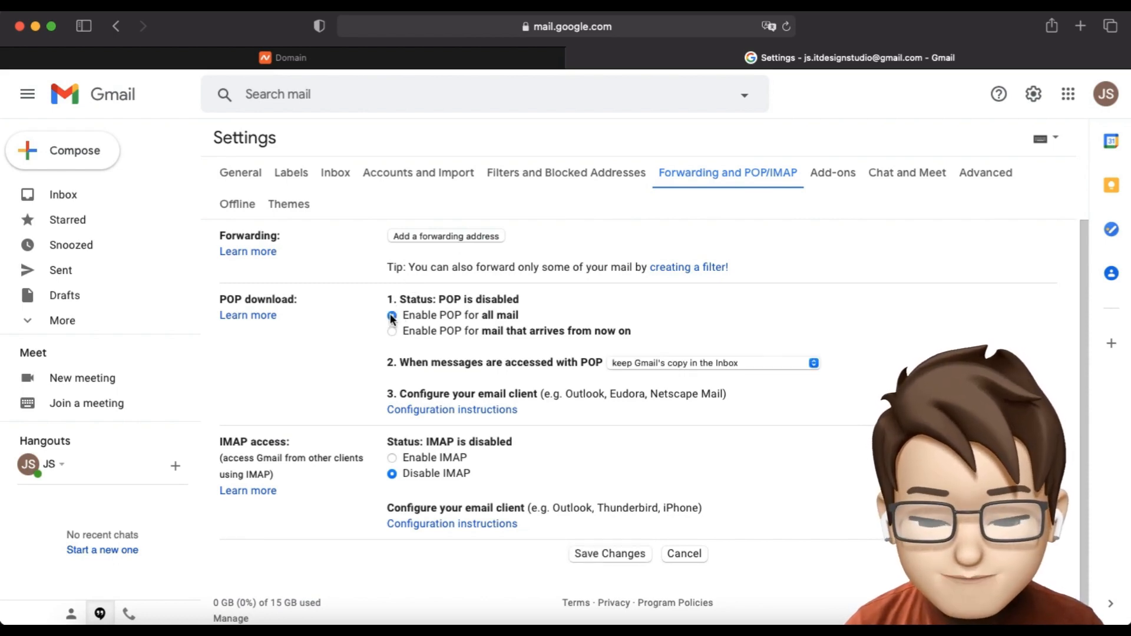
left_click(392, 458)
scroll(521, 502, "down", 5)
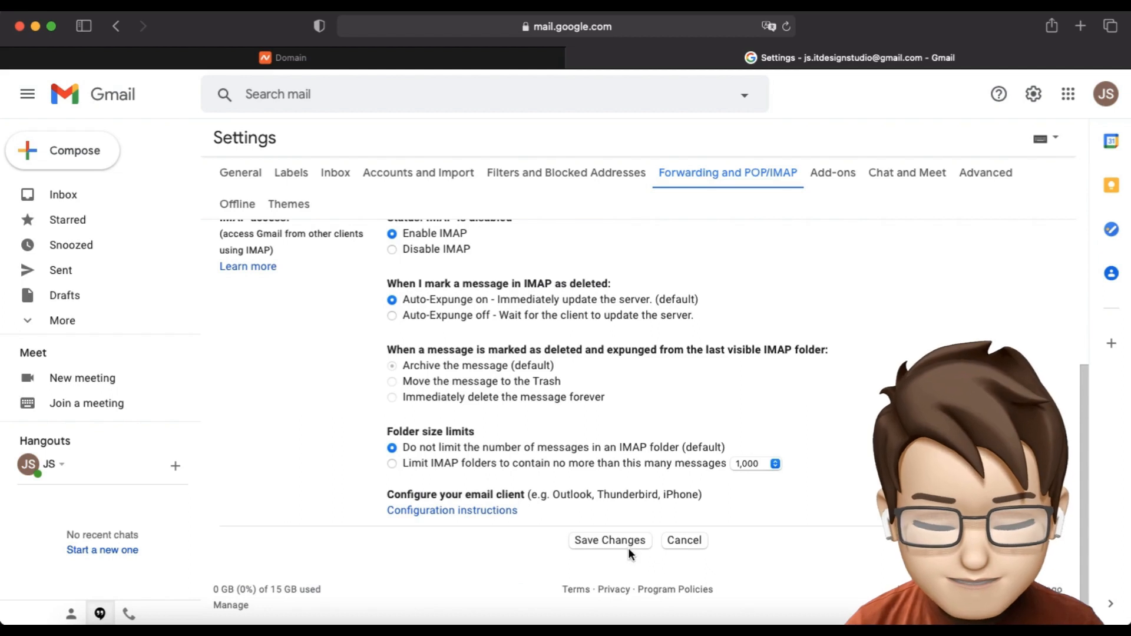
left_click(613, 541)
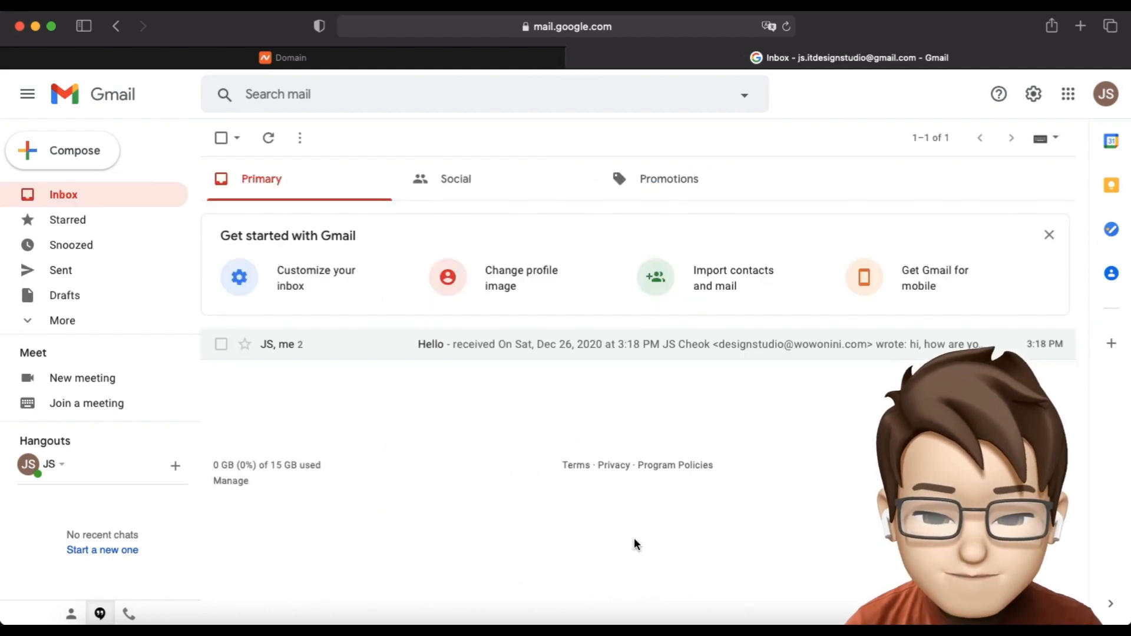
Step: In Accounts and Import, add the domain address as another send-as email and continue
left_click(1035, 95)
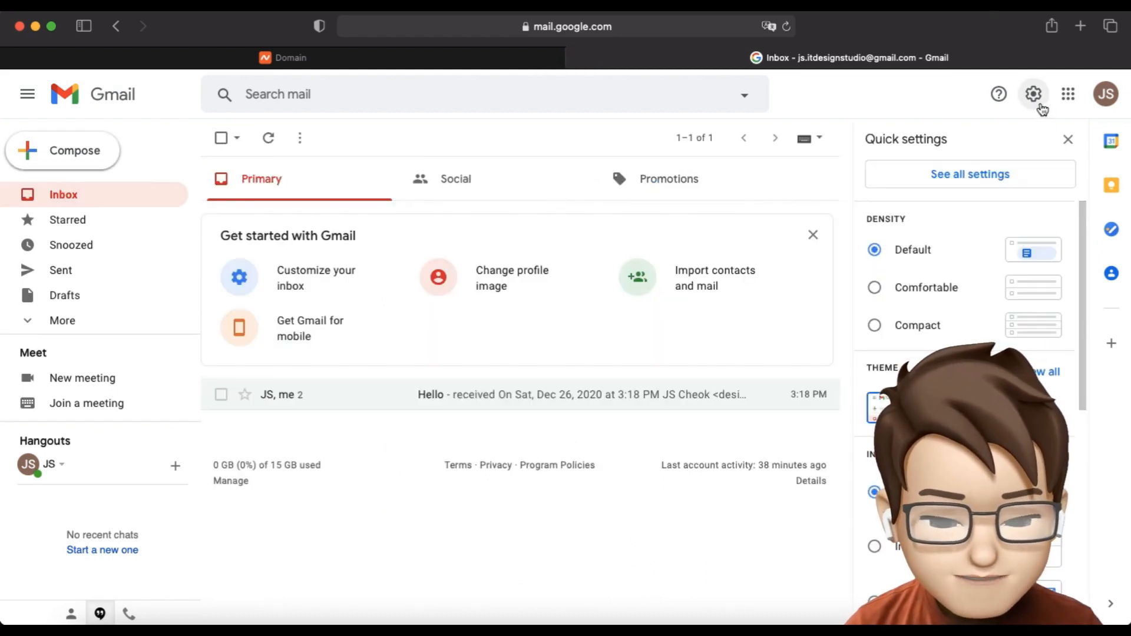
left_click(973, 177)
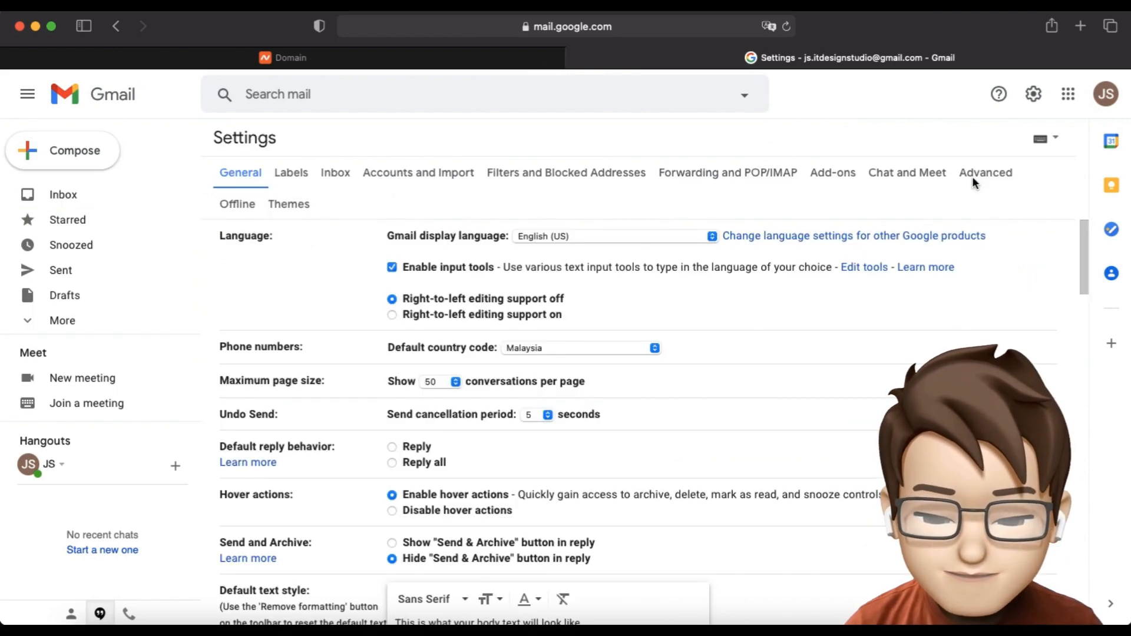
left_click(383, 177)
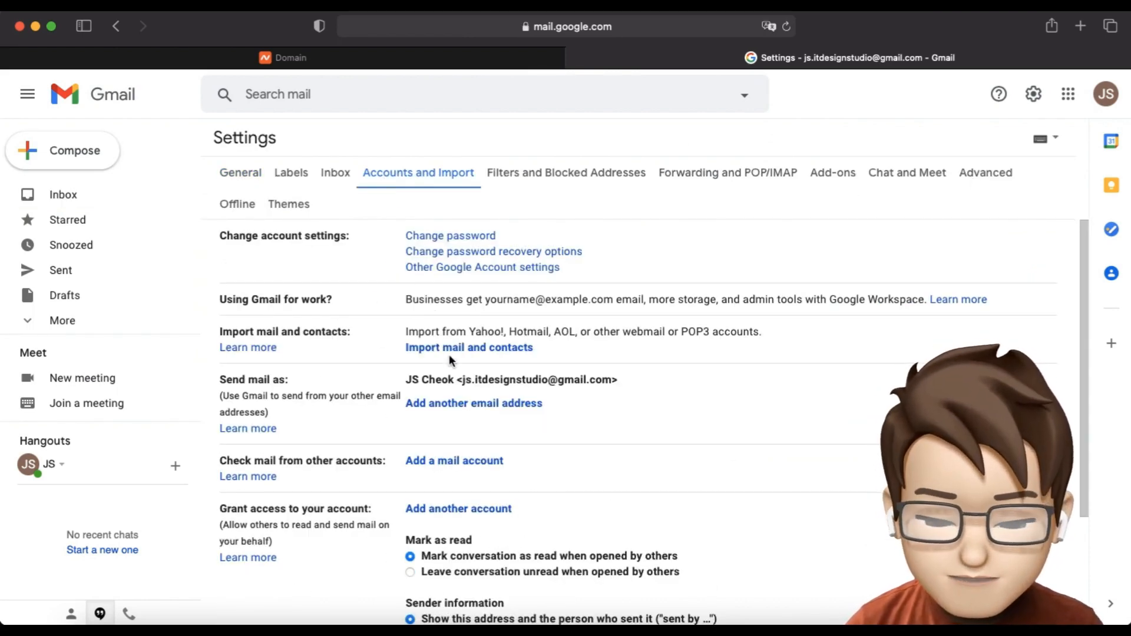
left_click(510, 405)
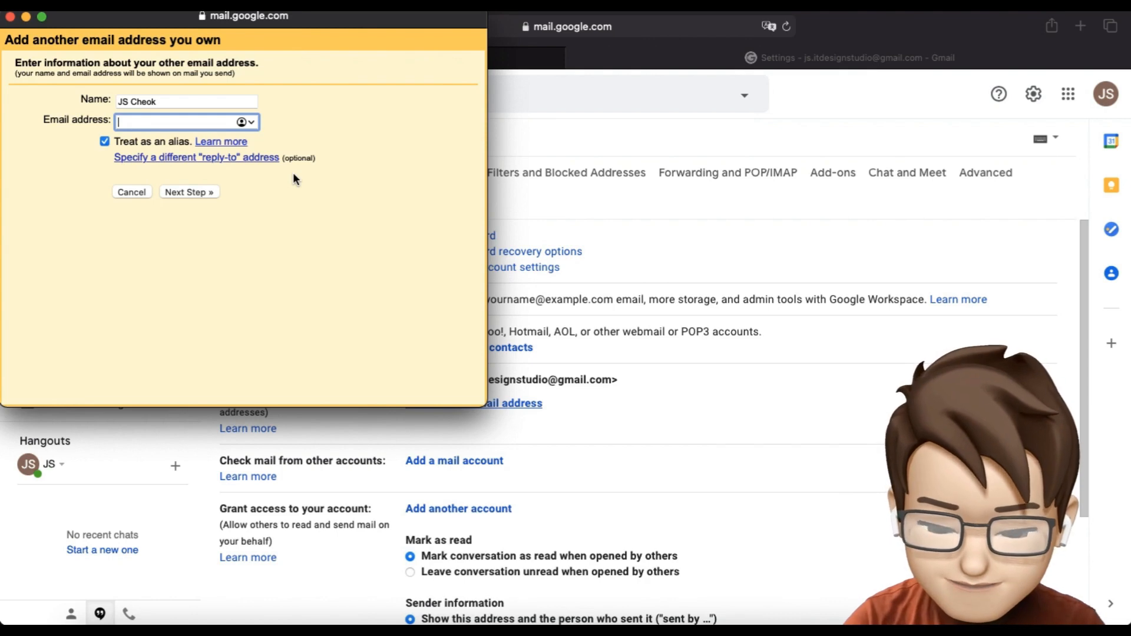
key("super+v")
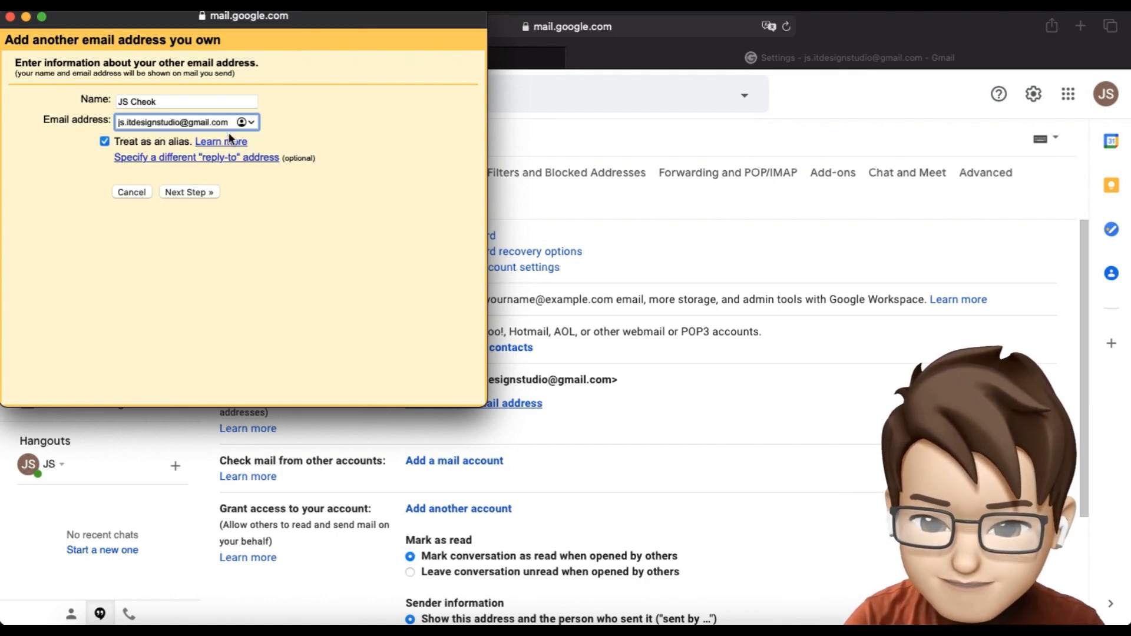
triple_click(214, 123)
key("super+c")
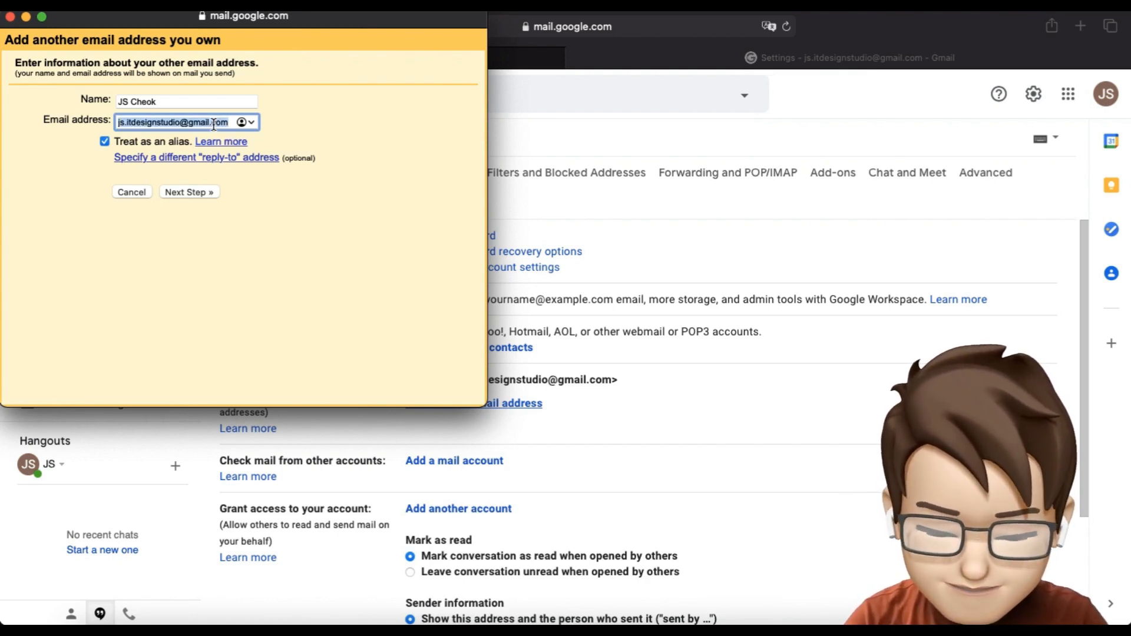
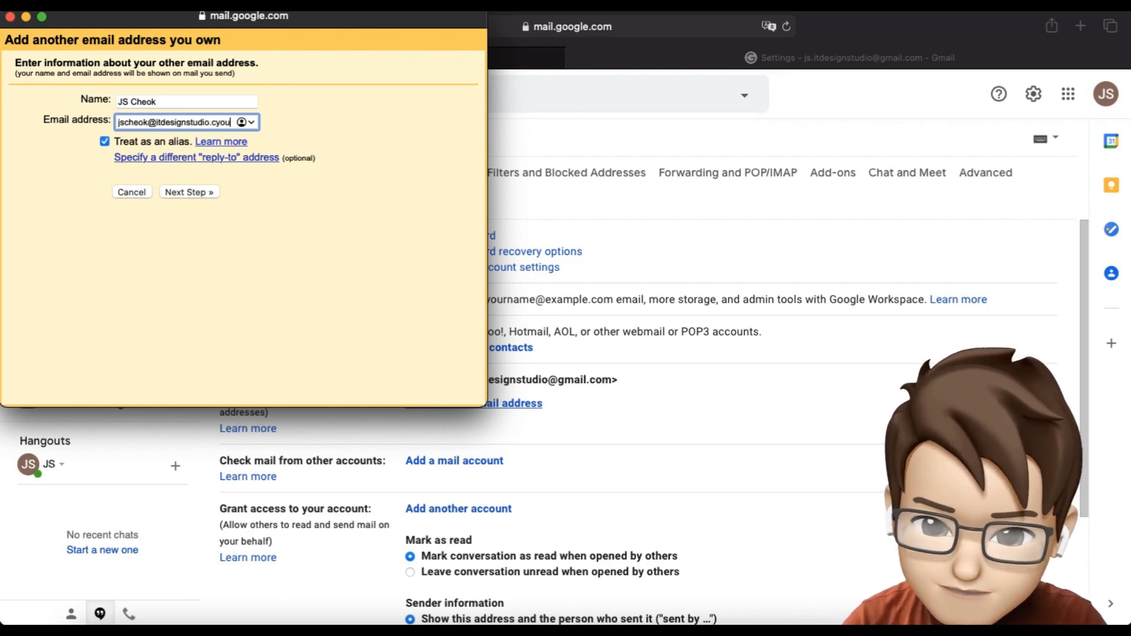
left_click(198, 191)
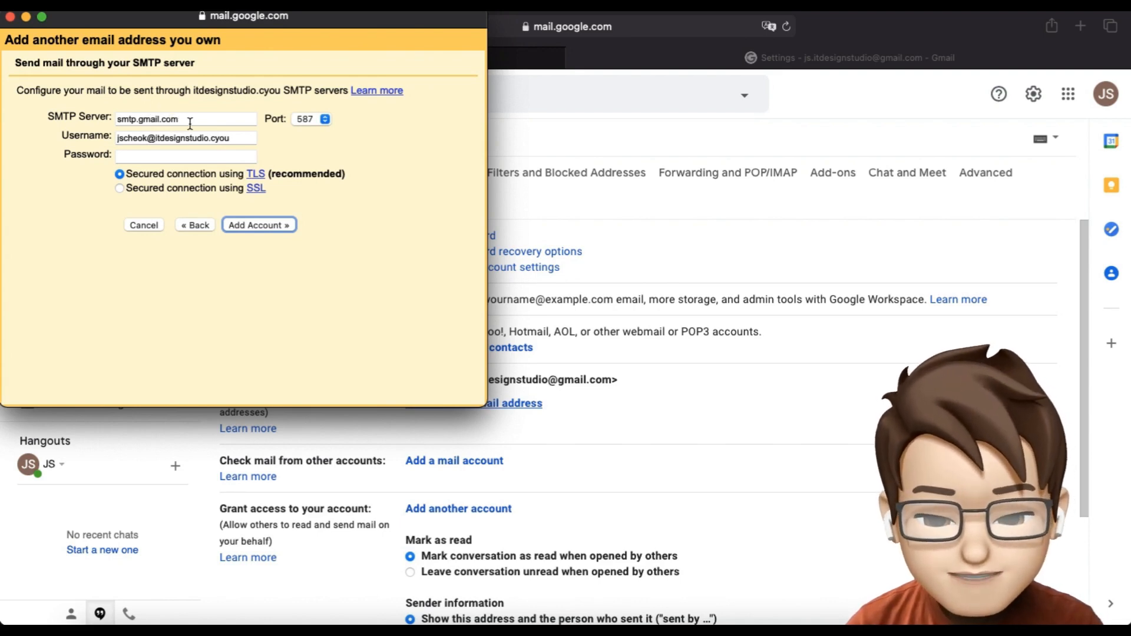
Step: Replace the SMTP username with the Gmail address, keeping smtp.gmail.com on port 587
double_click(158, 139)
triple_click(158, 139)
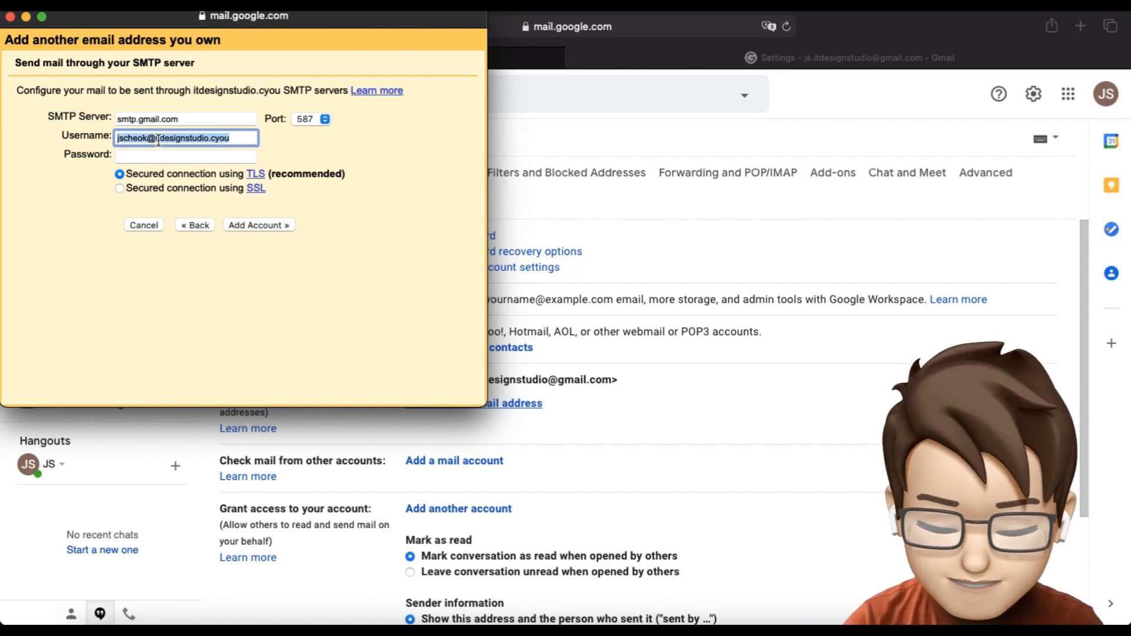
key("super+v")
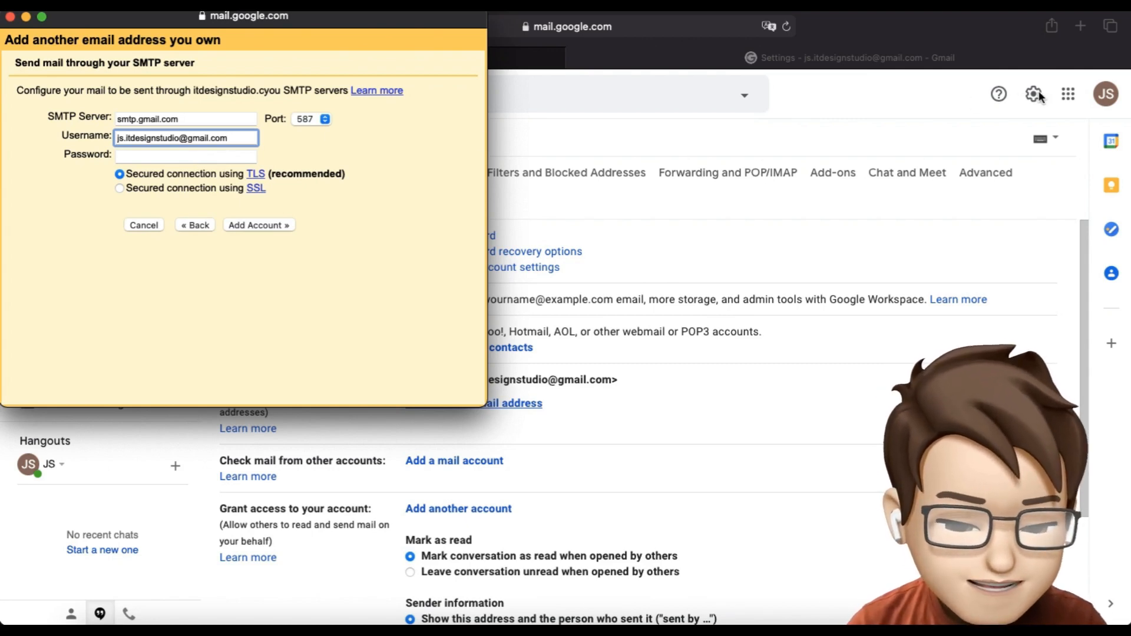
Step: Open the Google Account management page and go to its Security settings
left_click(1102, 101)
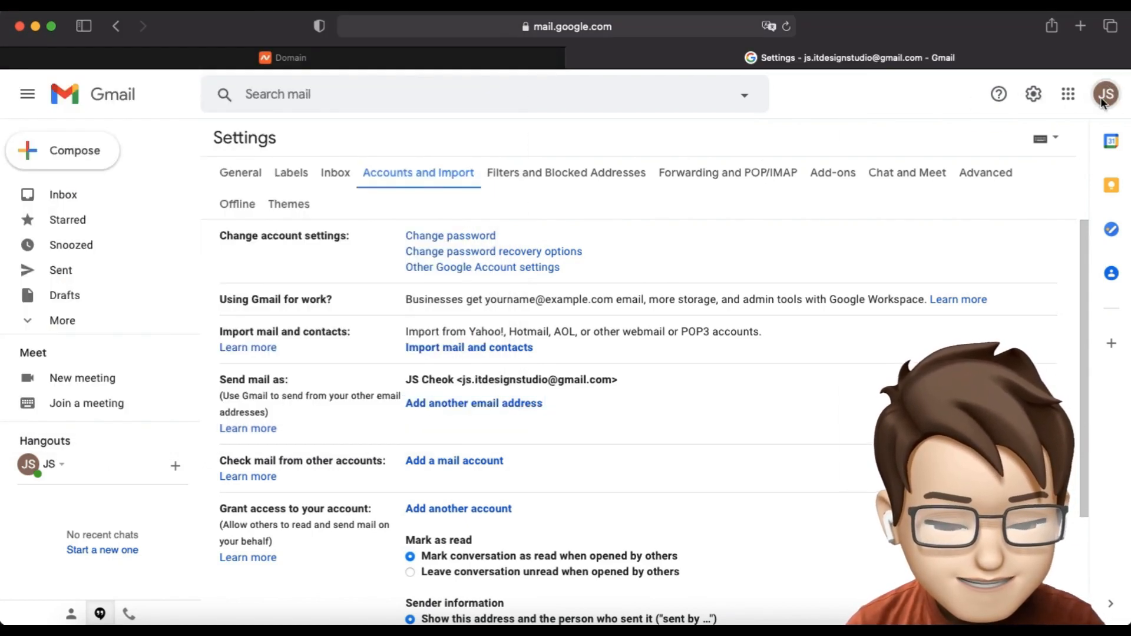
left_click(1102, 102)
left_click(960, 268)
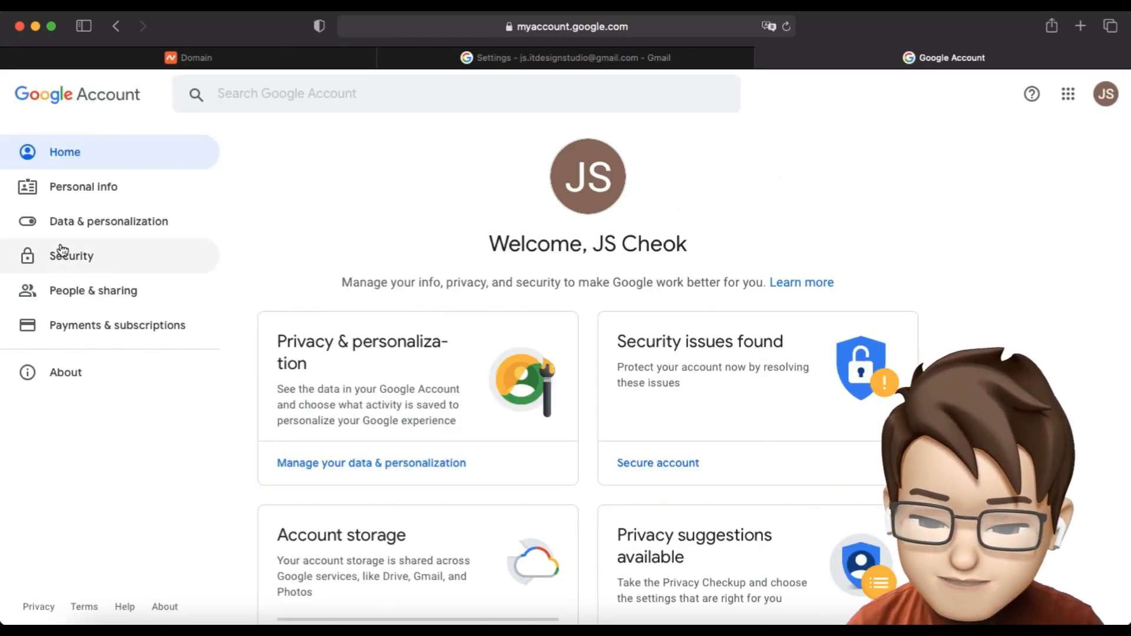
left_click(60, 246)
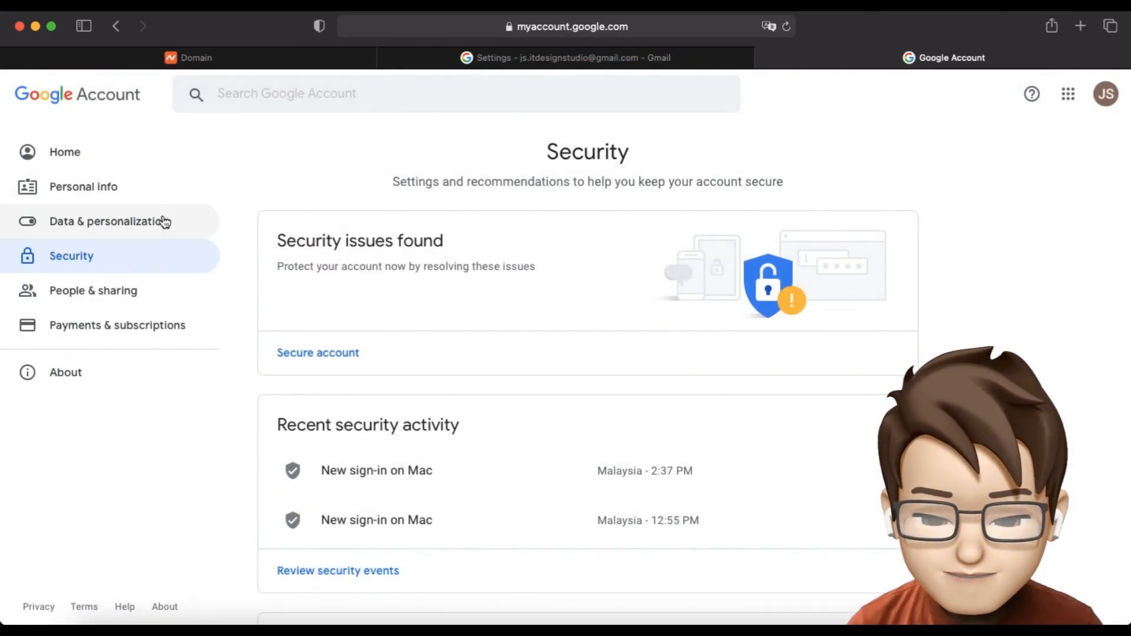
Step: Scroll to Signing in to Google and open the 2-Step Verification page
scroll(359, 228, "down", 3)
scroll(359, 229, "down", 10)
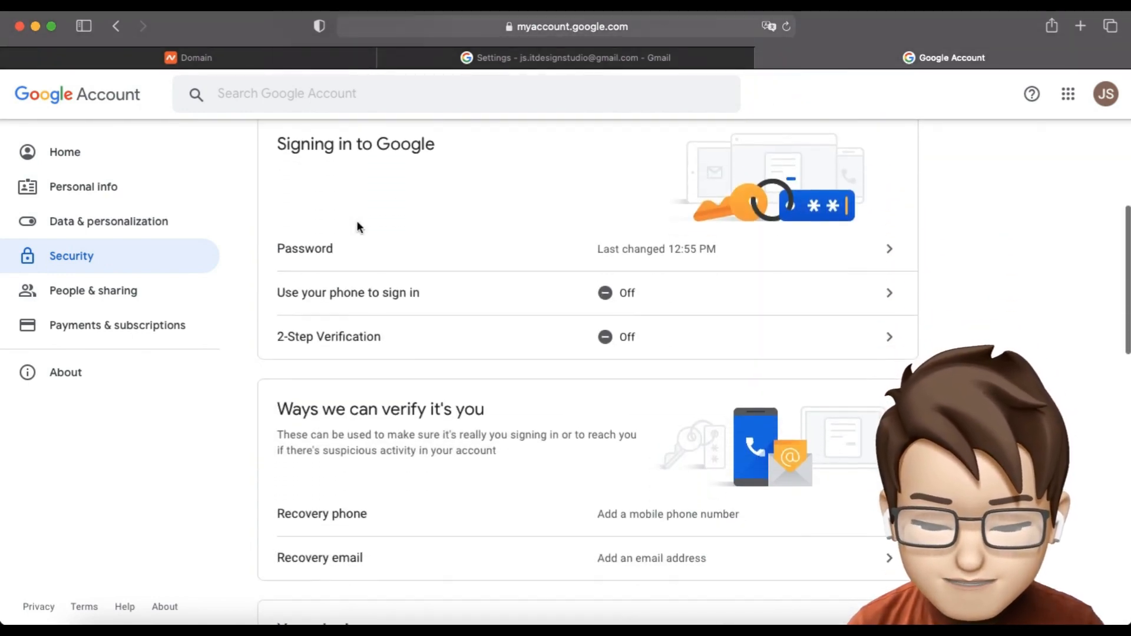
scroll(358, 227, "down", 12)
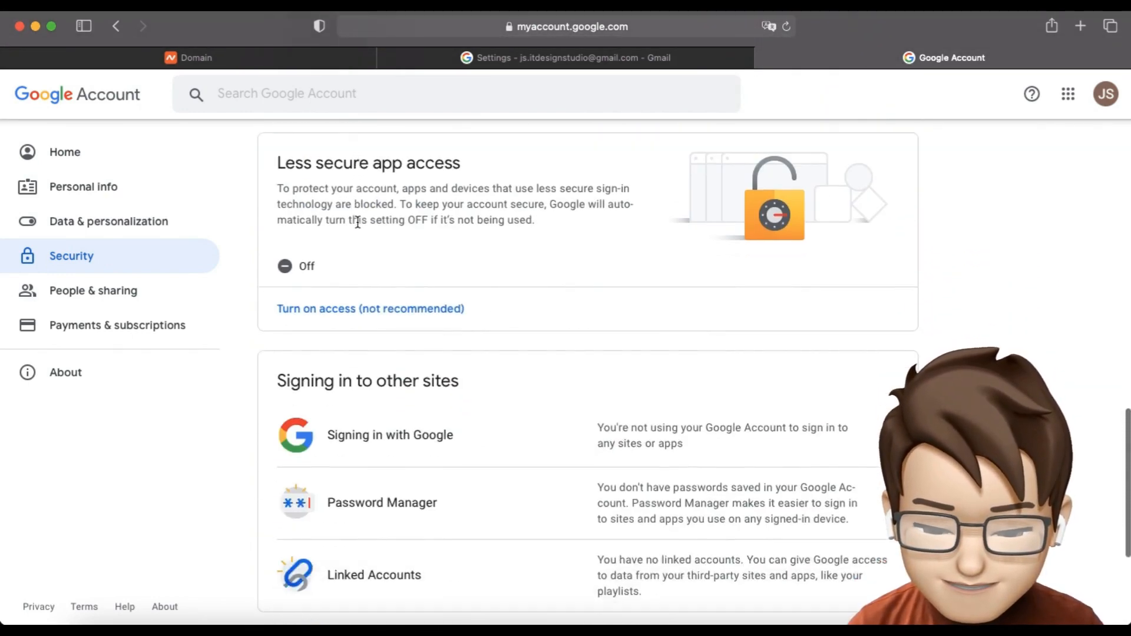
scroll(357, 224, "up", 10)
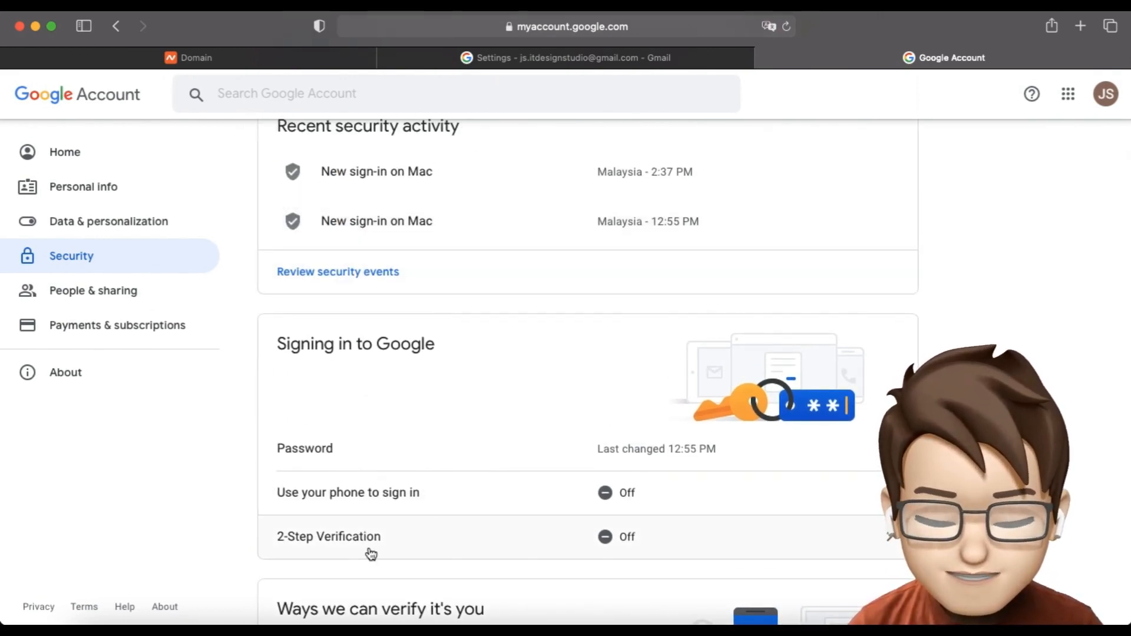
scroll(370, 554, "down", 3)
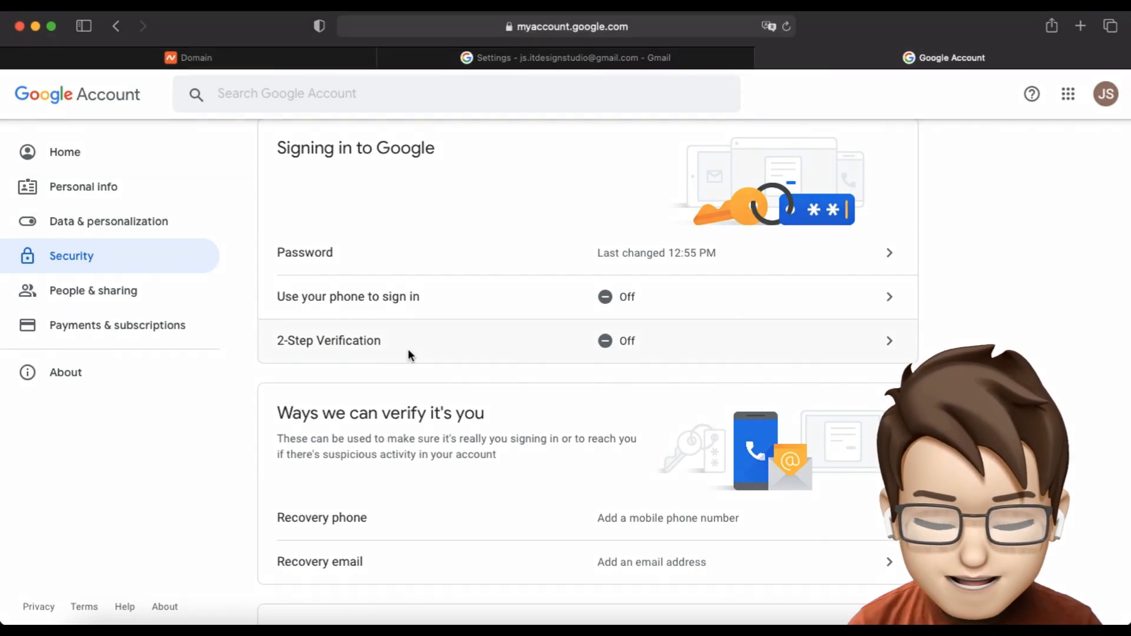
left_click(408, 349)
scroll(408, 349, "down", 2)
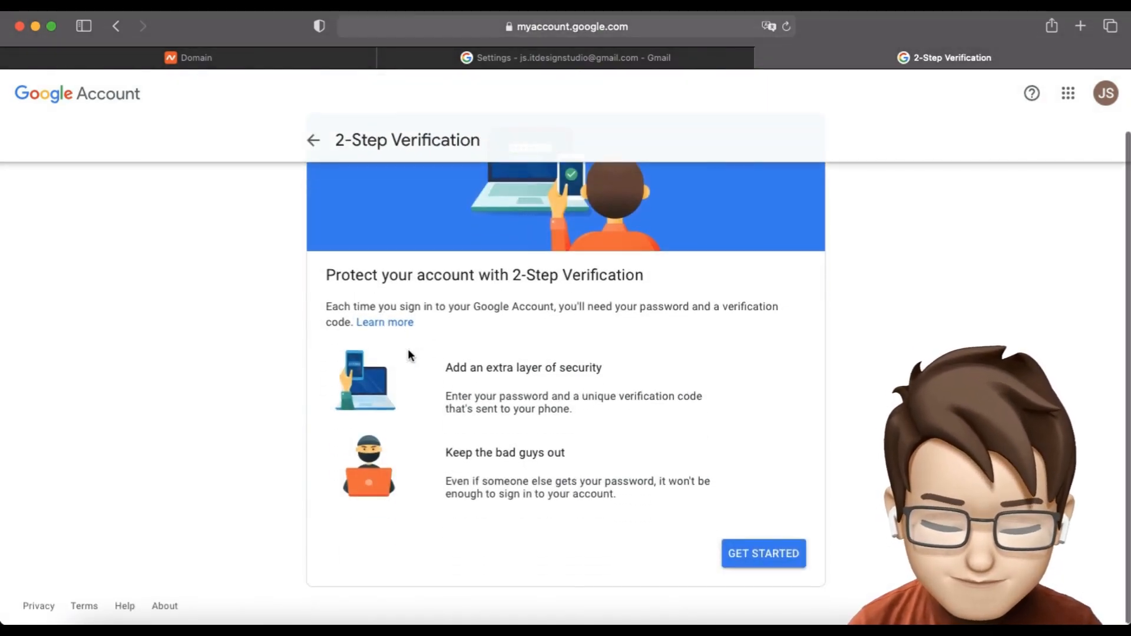
Step: Start 2-Step Verification setup, confirm the account password and enter the phone number for text codes
left_click(781, 551)
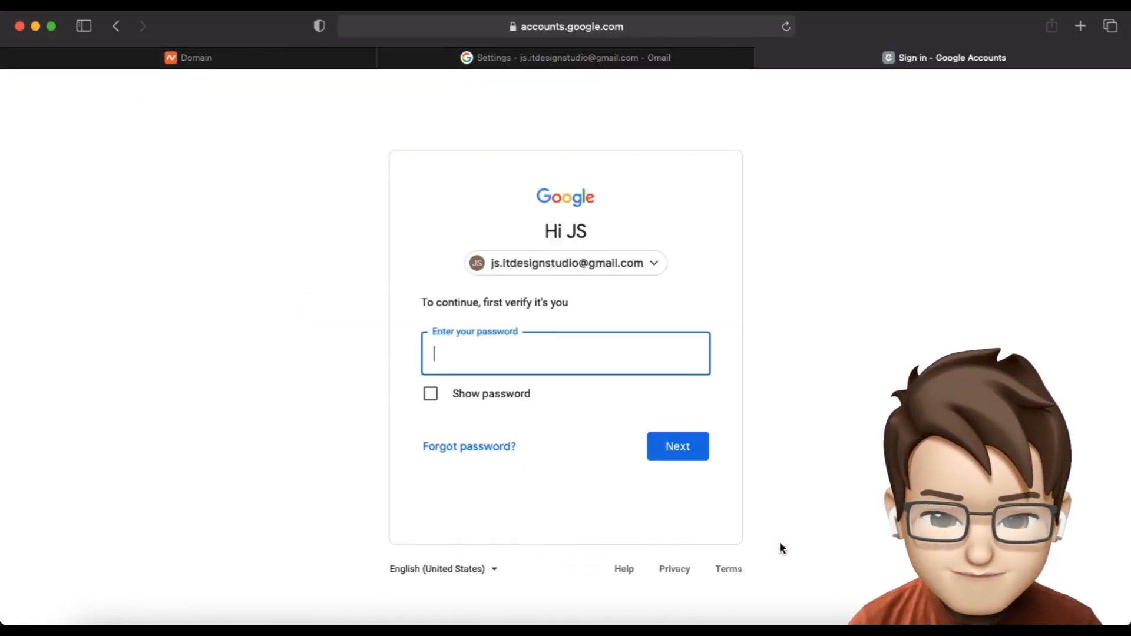
type("••")
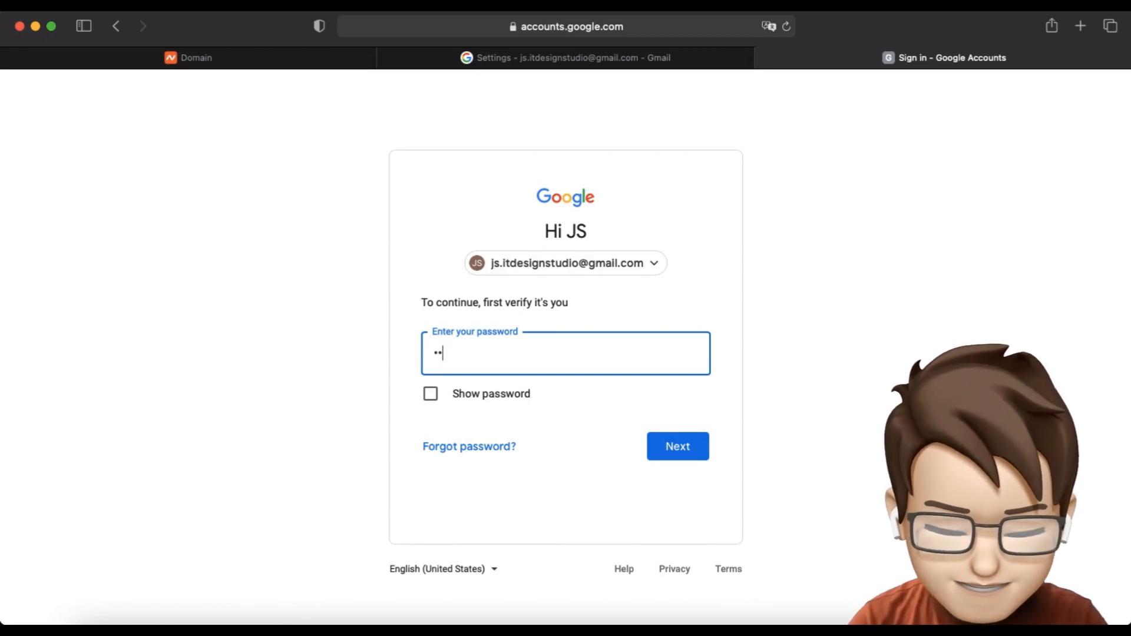
type("•••••••")
key("Return")
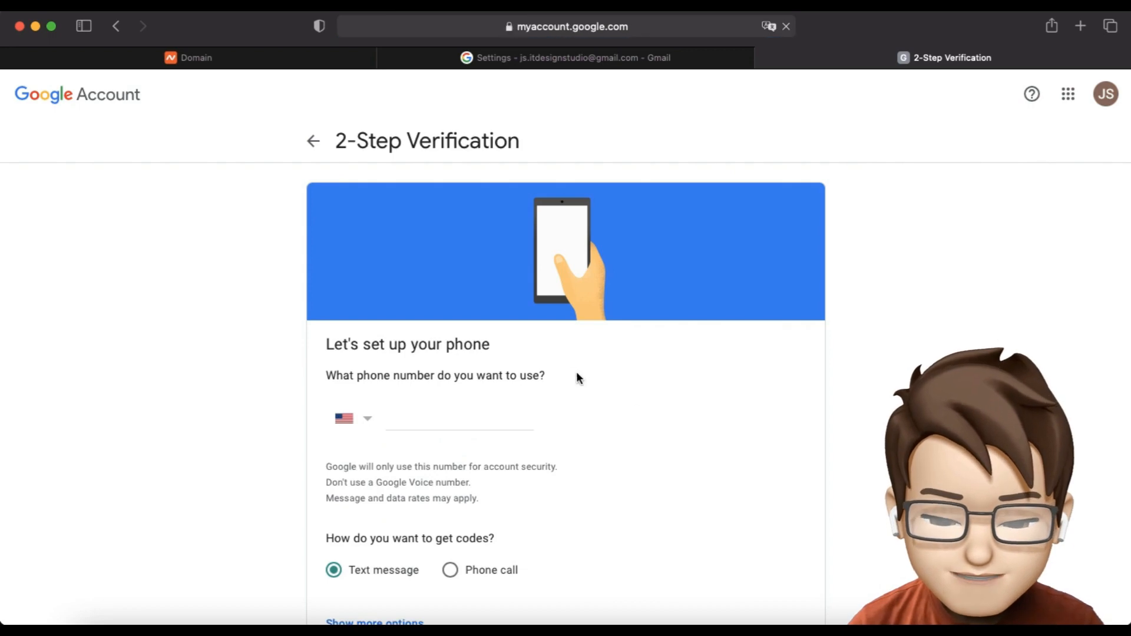
left_click(464, 407)
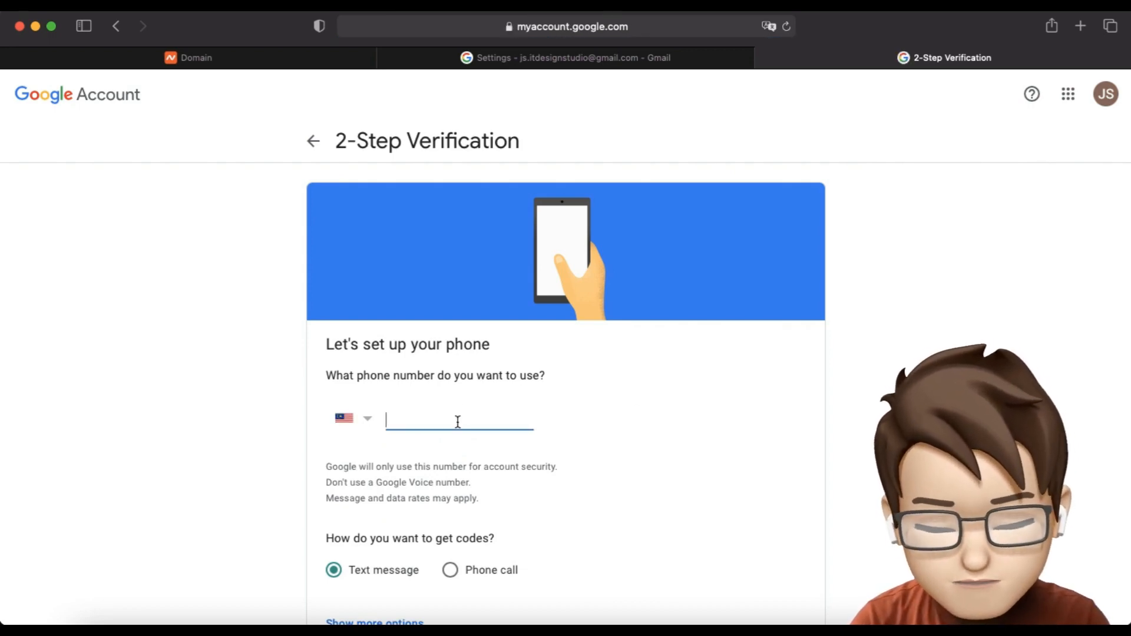
type("0")
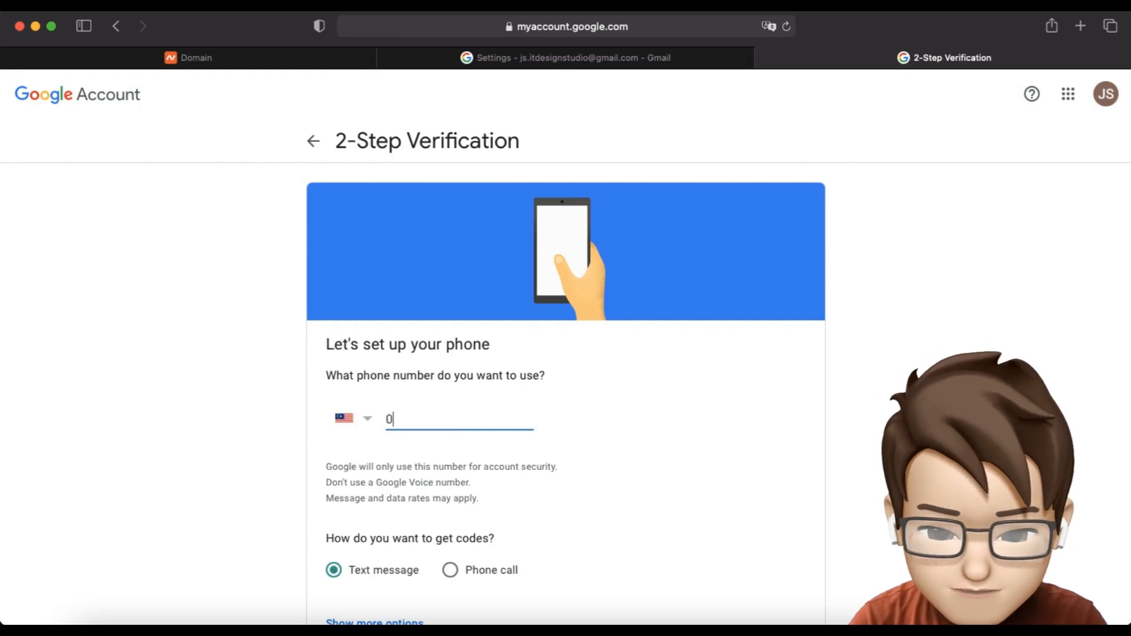
type("???????")
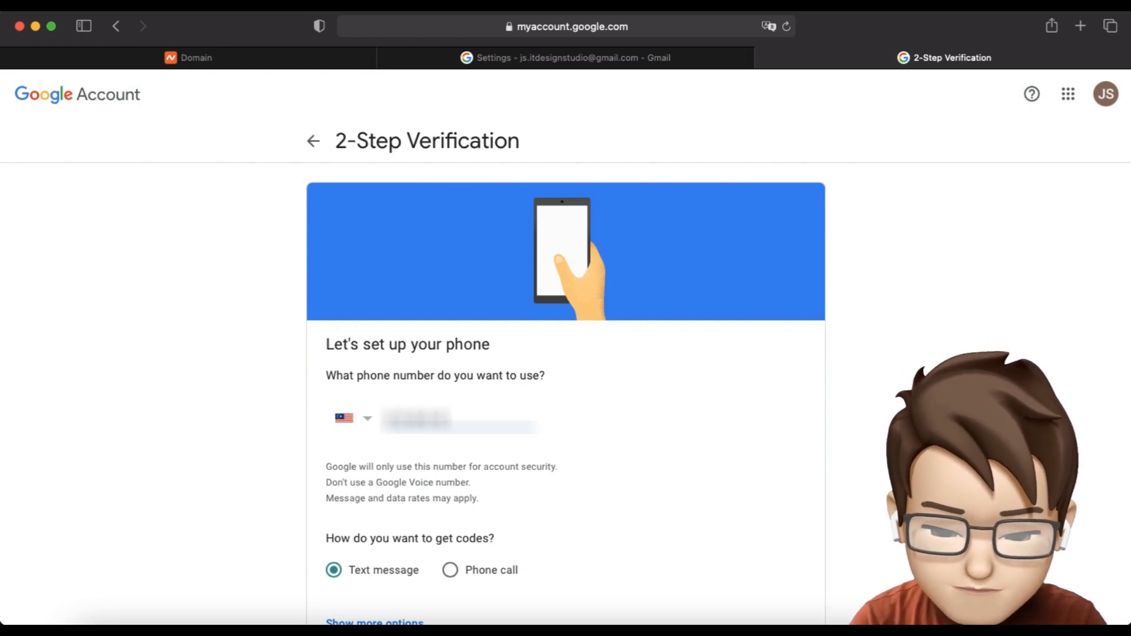
scroll(472, 440, "down", 3)
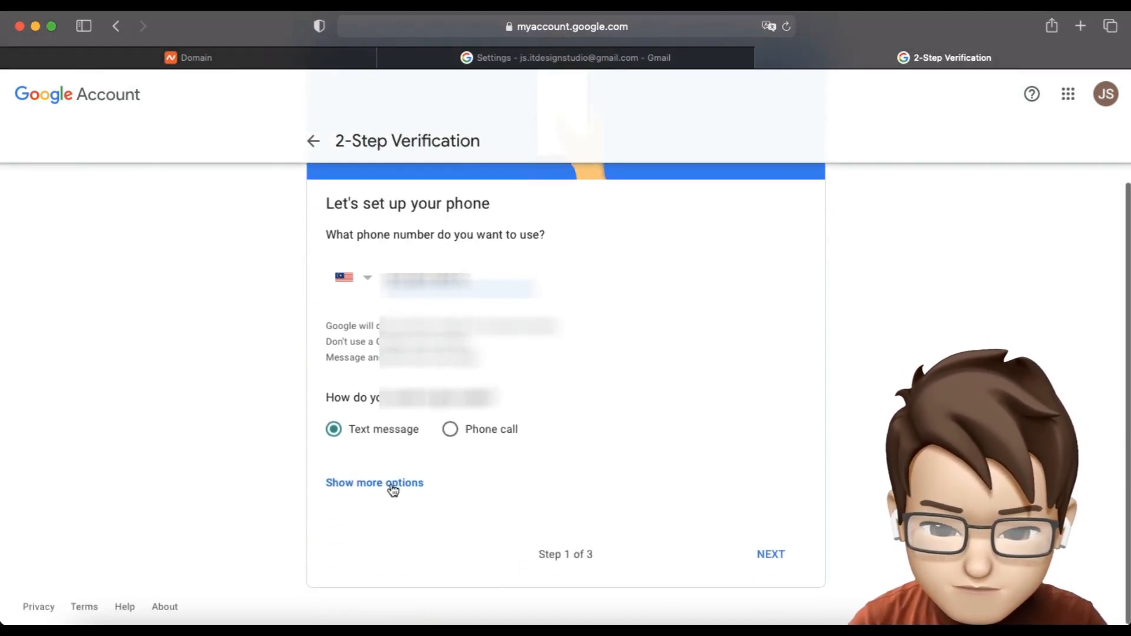
left_click(761, 555)
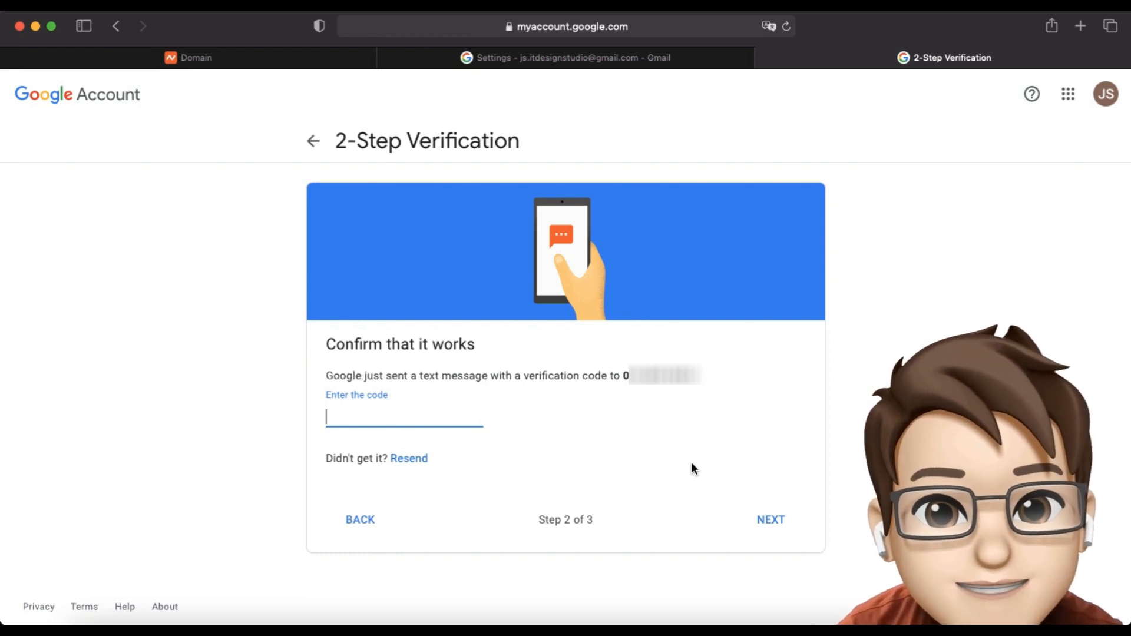
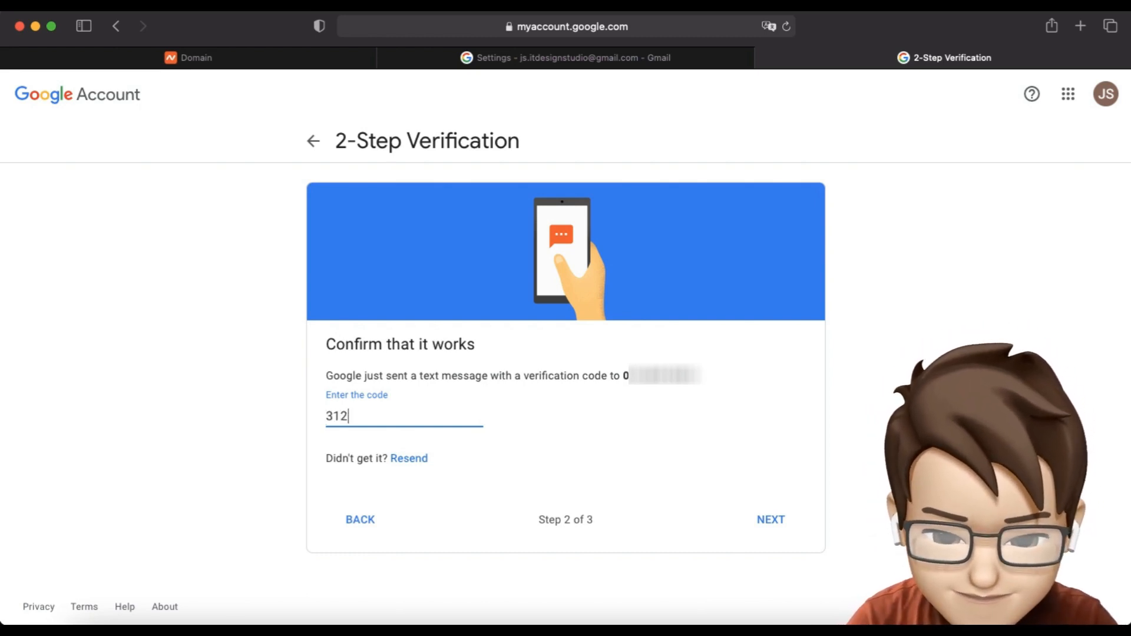
Step: Enter the SMS verification code and turn 2-Step Verification on
left_click(779, 522)
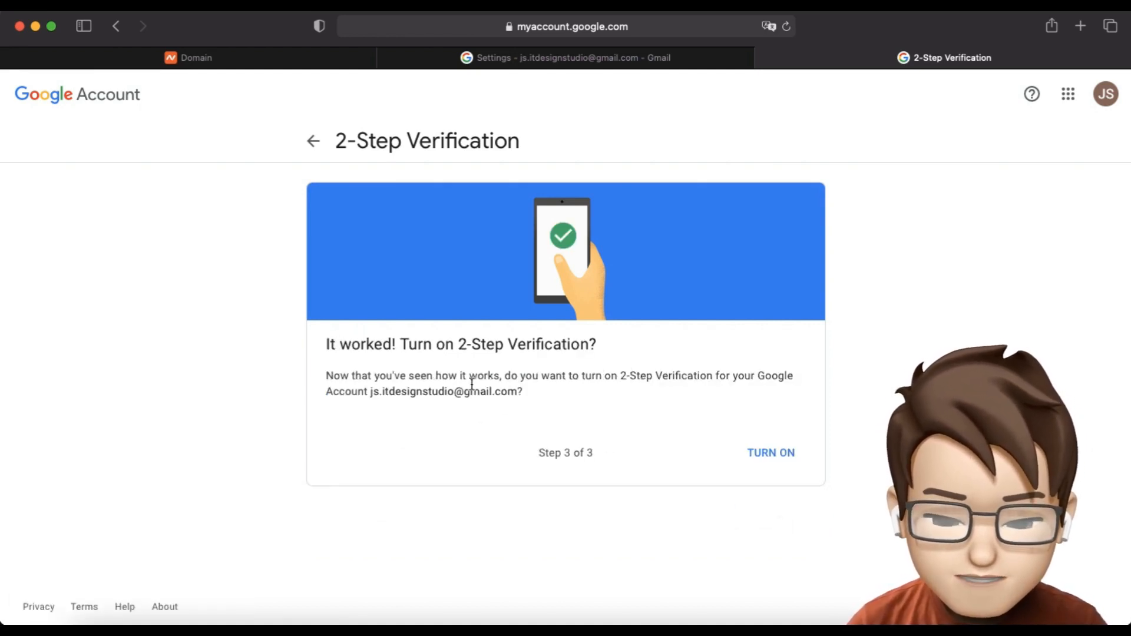
left_click(759, 454)
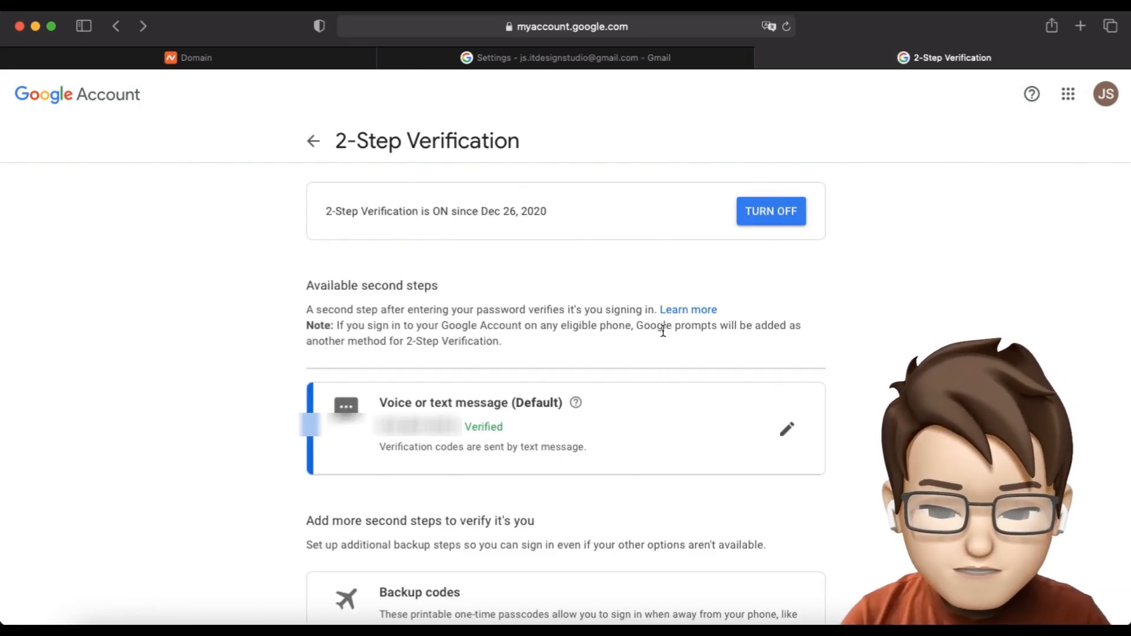
Step: Return to Security, open App passwords and re-confirm the account password
left_click(316, 143)
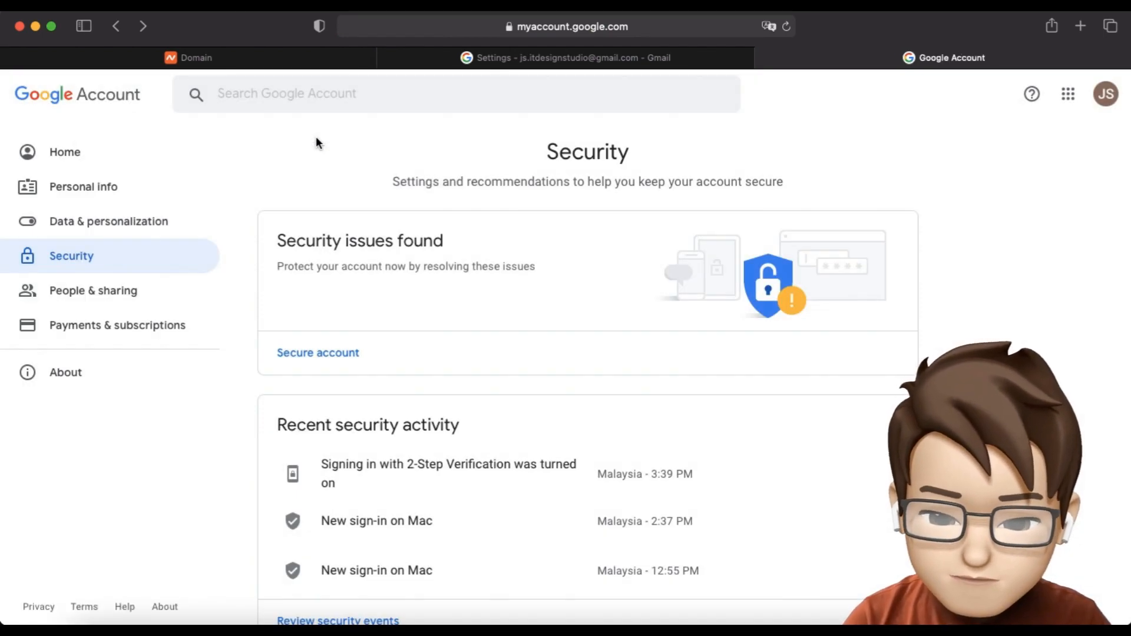
scroll(352, 191, "down", 3)
scroll(354, 199, "down", 5)
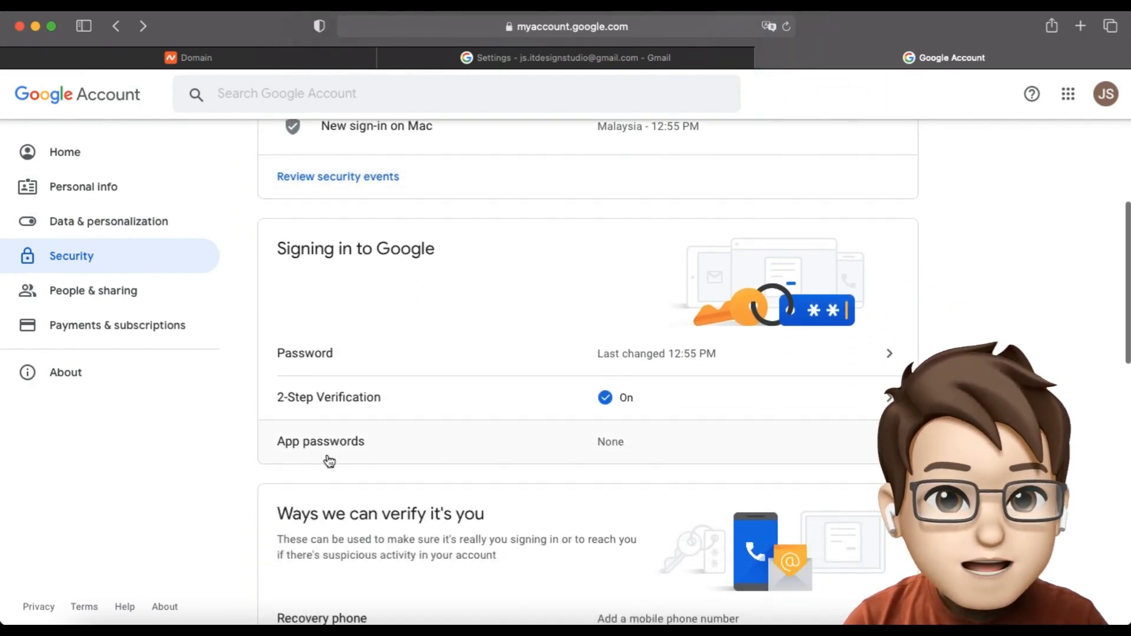
left_click(342, 441)
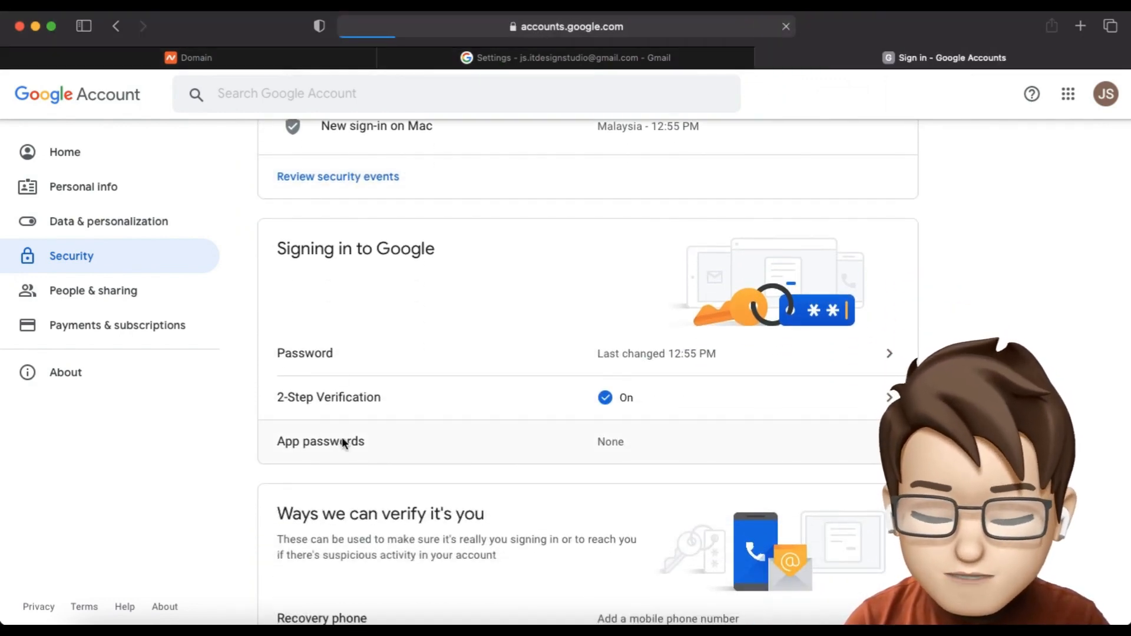
left_click(488, 359)
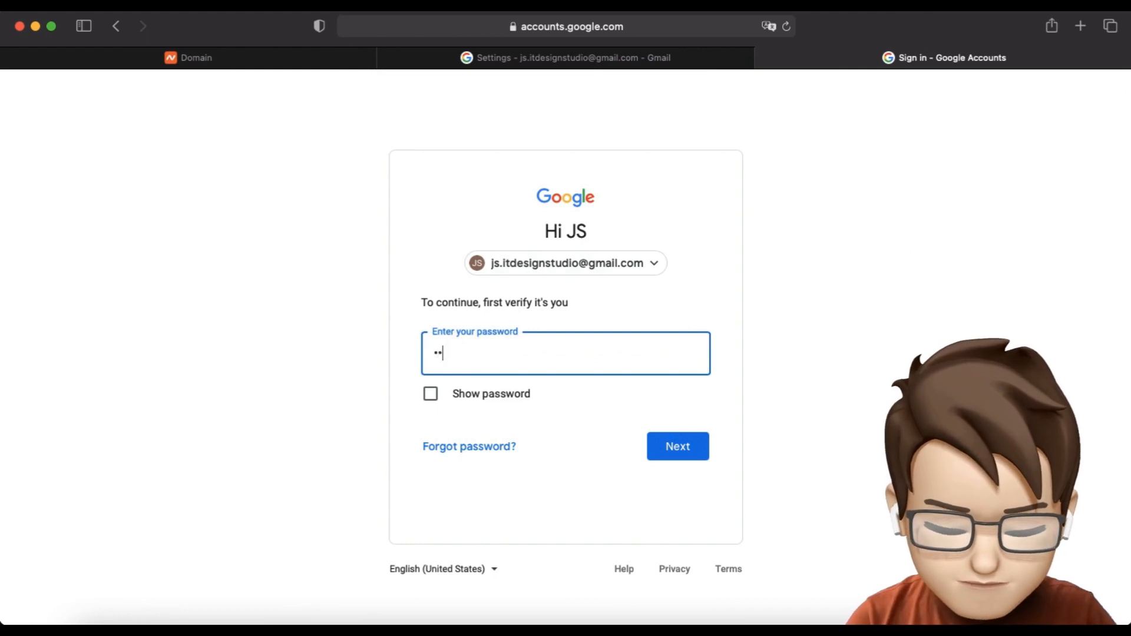
key("Return")
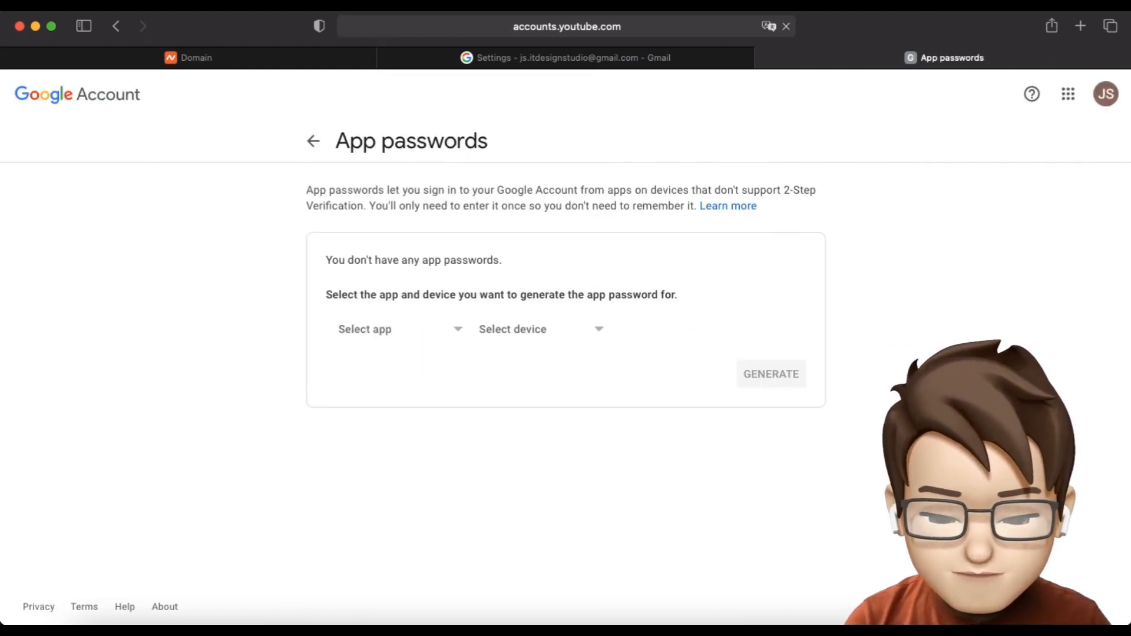
Step: Choose Other (Custom name) for the app and name it after the domain email address
left_click(423, 333)
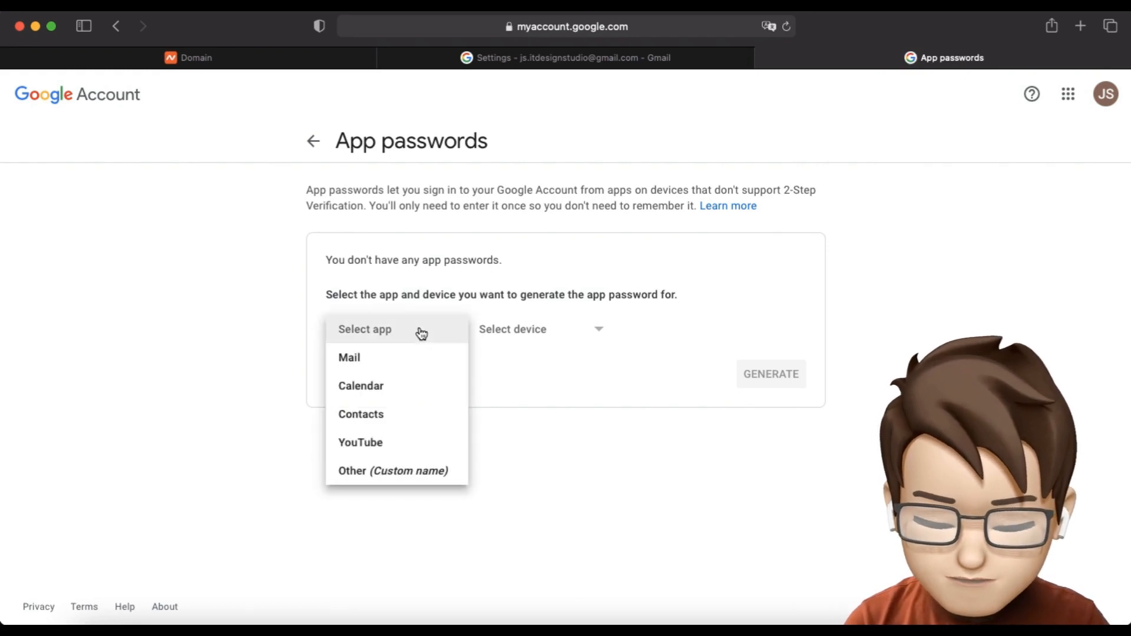
left_click(393, 470)
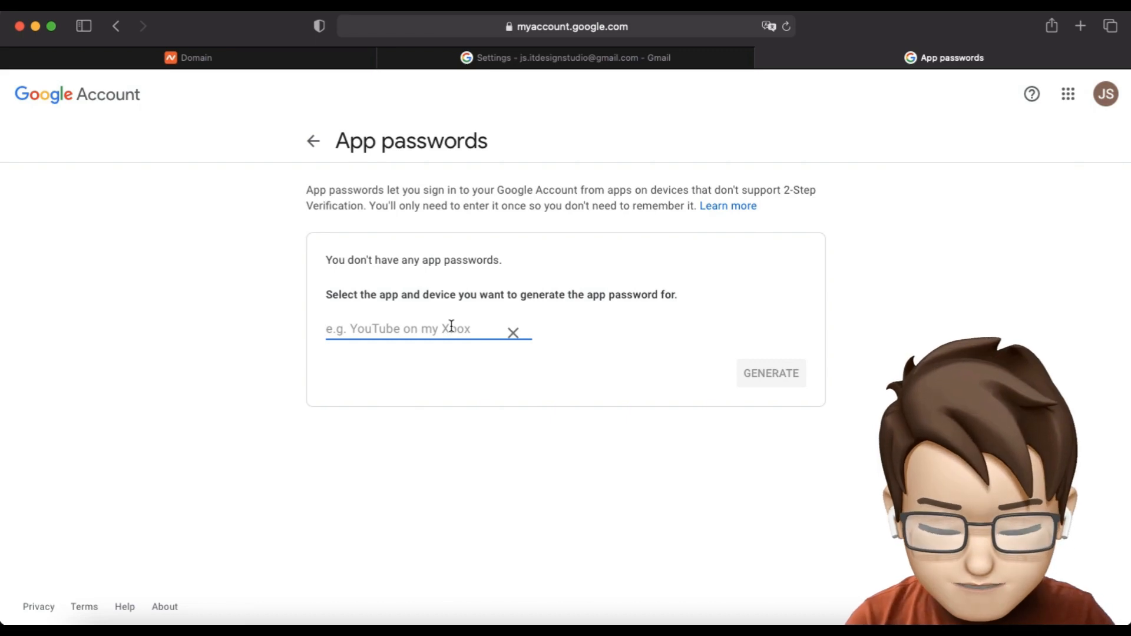
key("super+v")
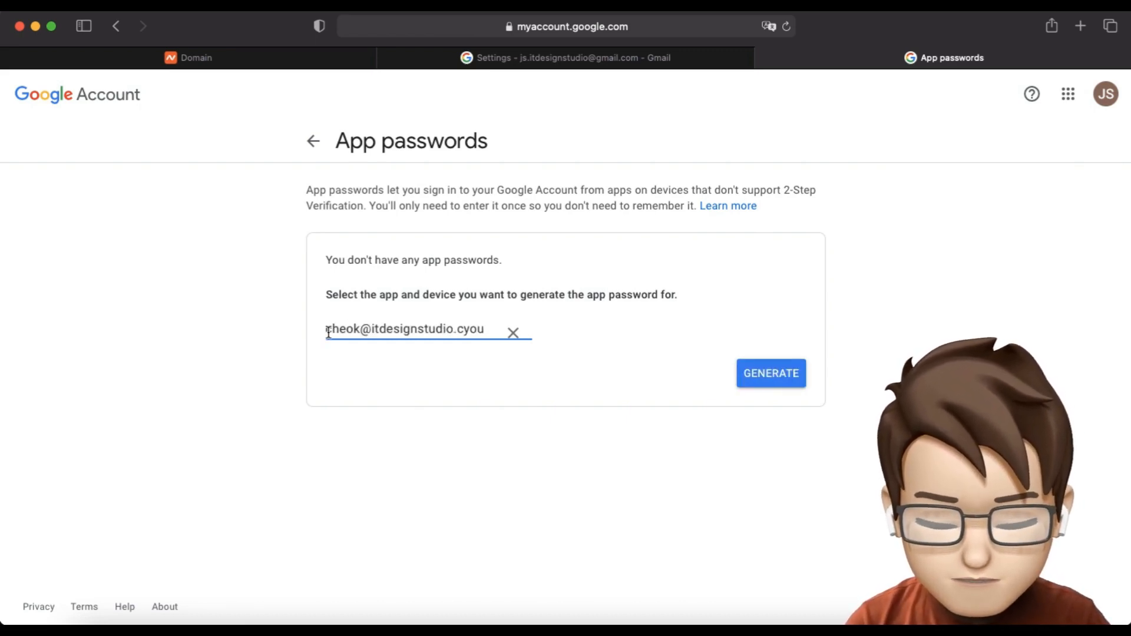
type("js")
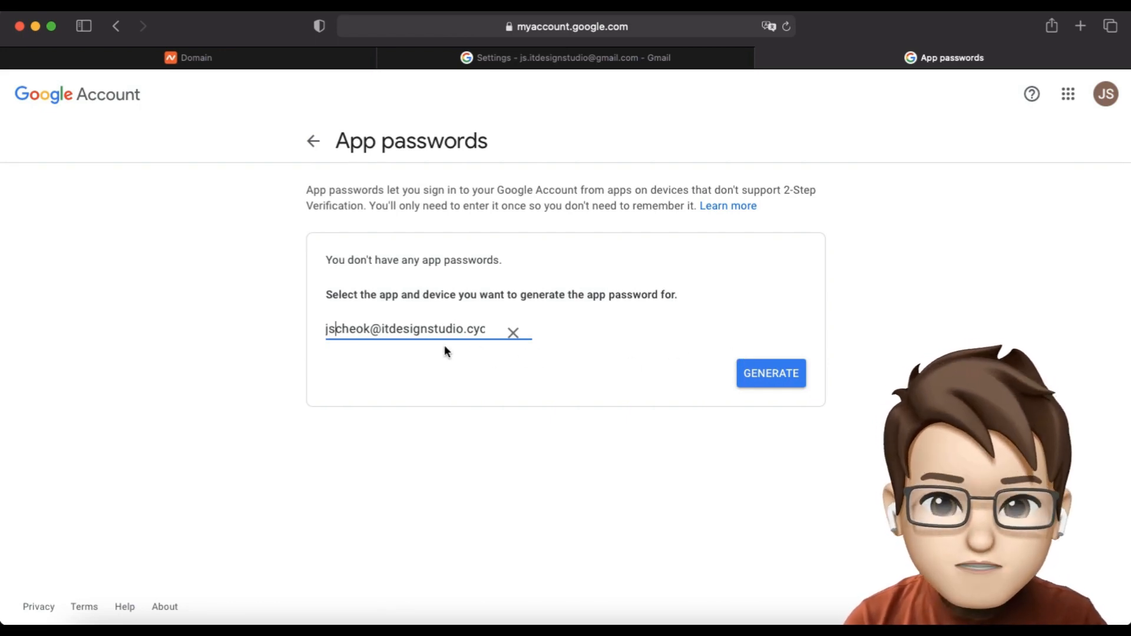
Step: Generate the new 16-character app password and select it for copying
left_click(755, 371)
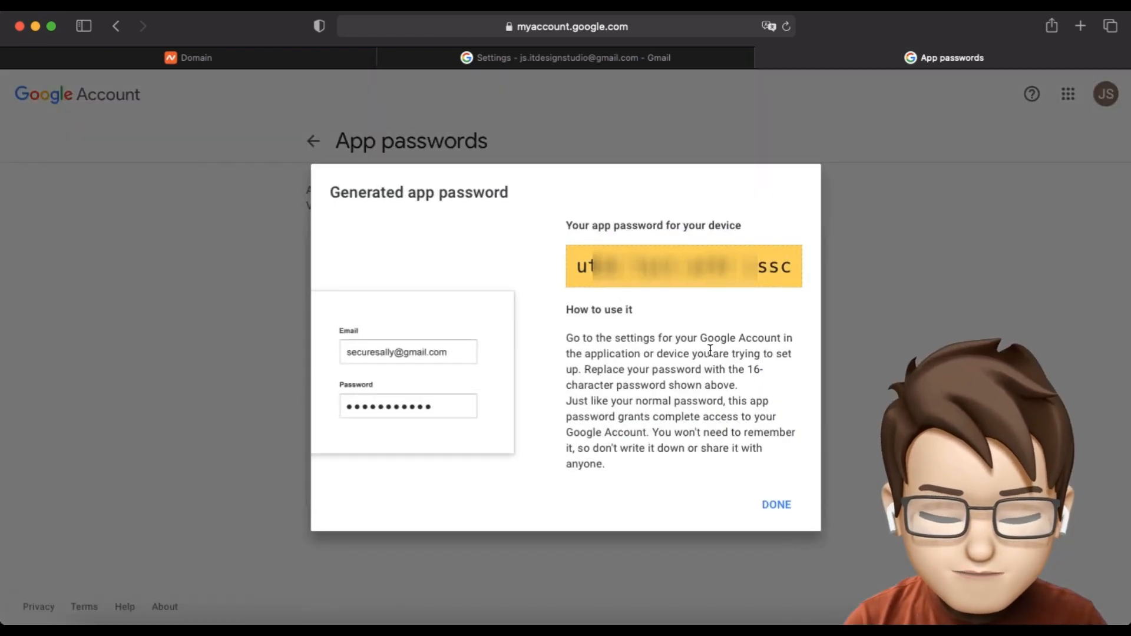
left_click_drag(575, 268, 802, 271)
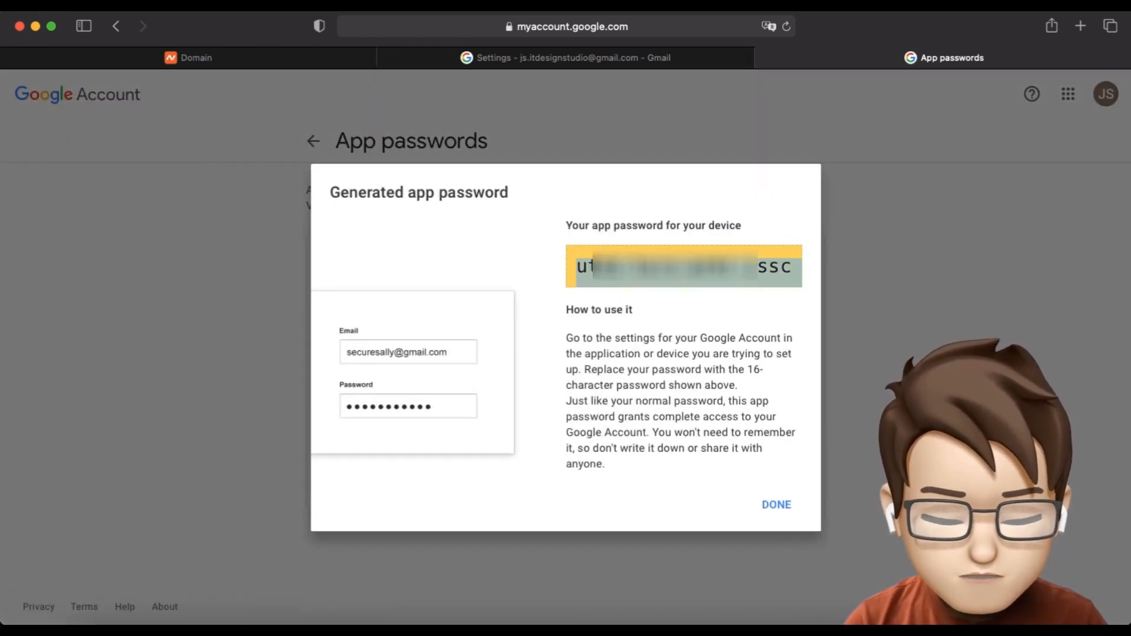
double_click(624, 271)
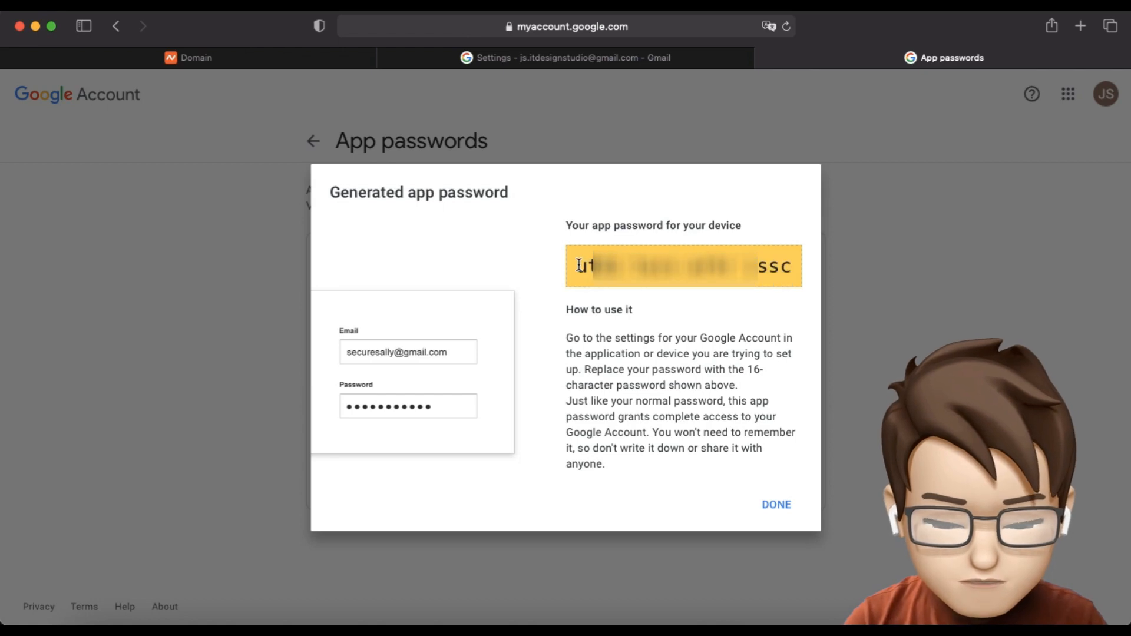
left_click_drag(576, 265, 789, 264)
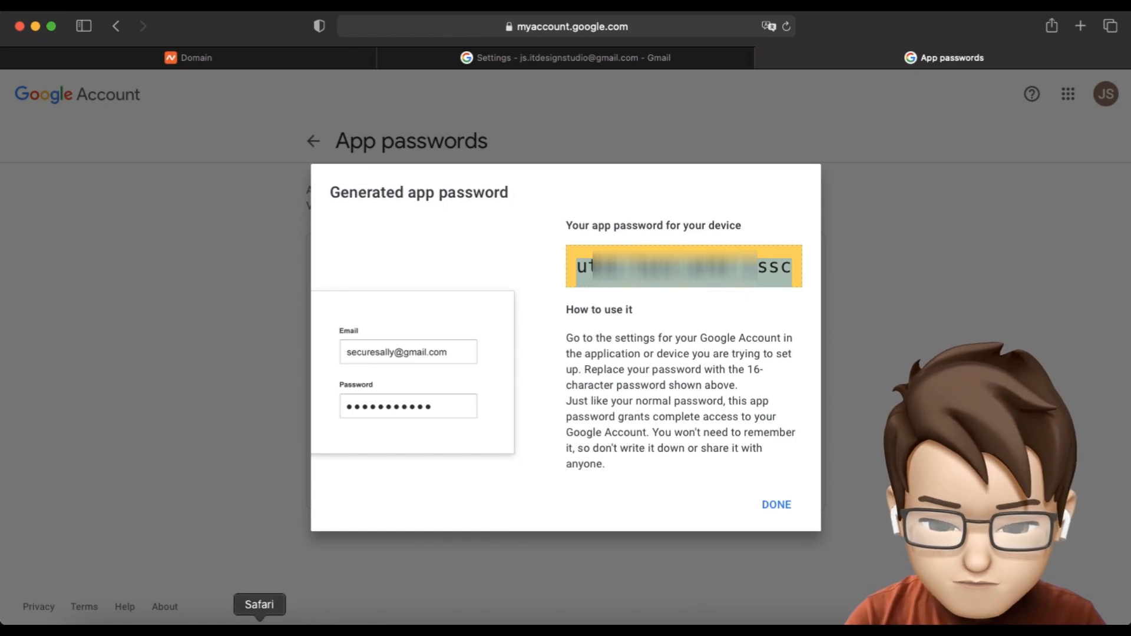
Step: Paste the app password into Gmail's SMTP password field, submit the address, and close that popup
left_click(259, 628)
left_click(259, 628)
right_click(259, 628)
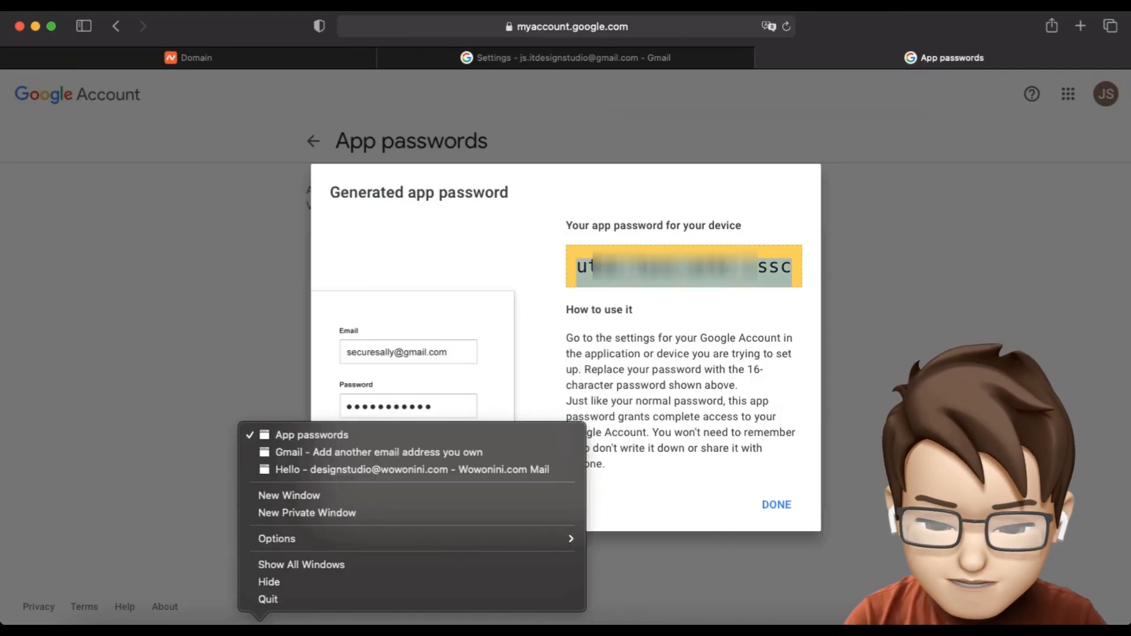
left_click(322, 452)
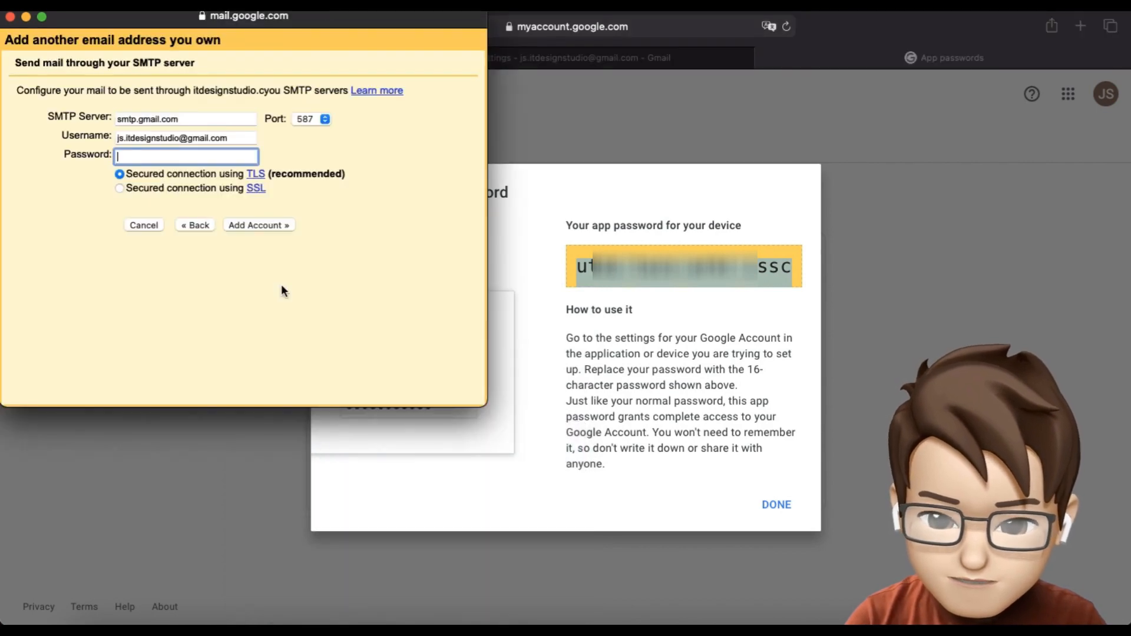
key("super+v")
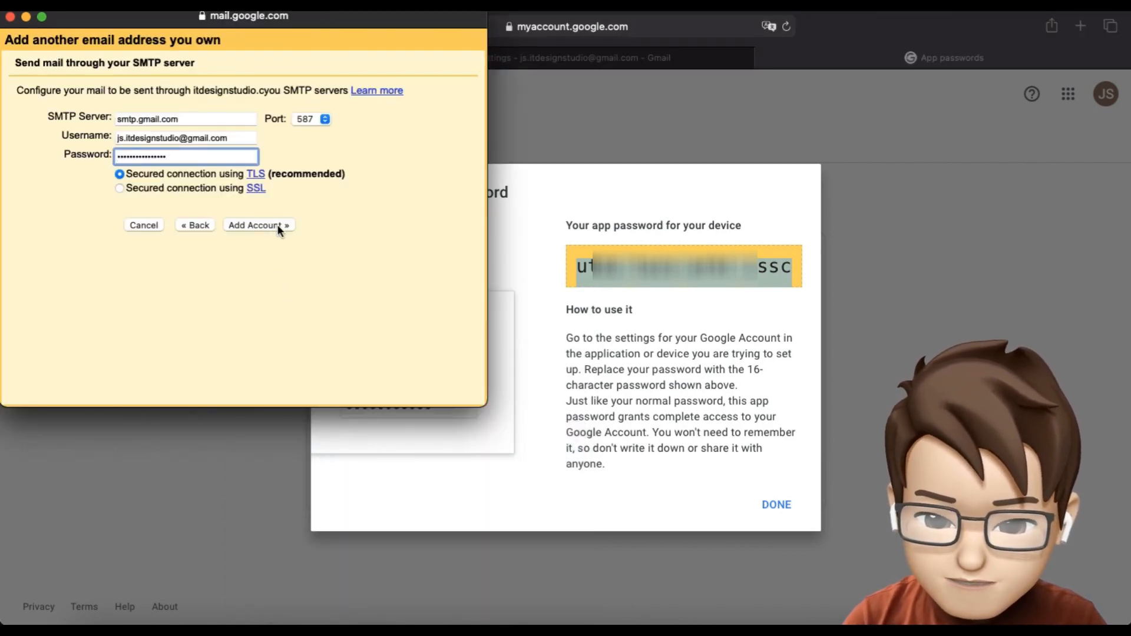
left_click(279, 224)
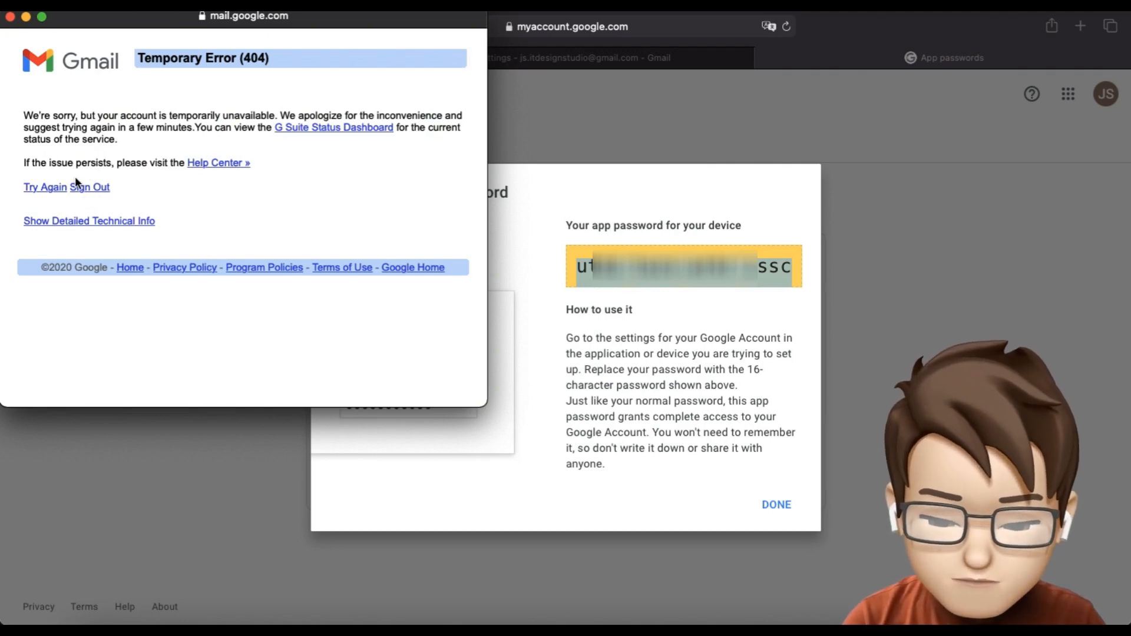
left_click(51, 188)
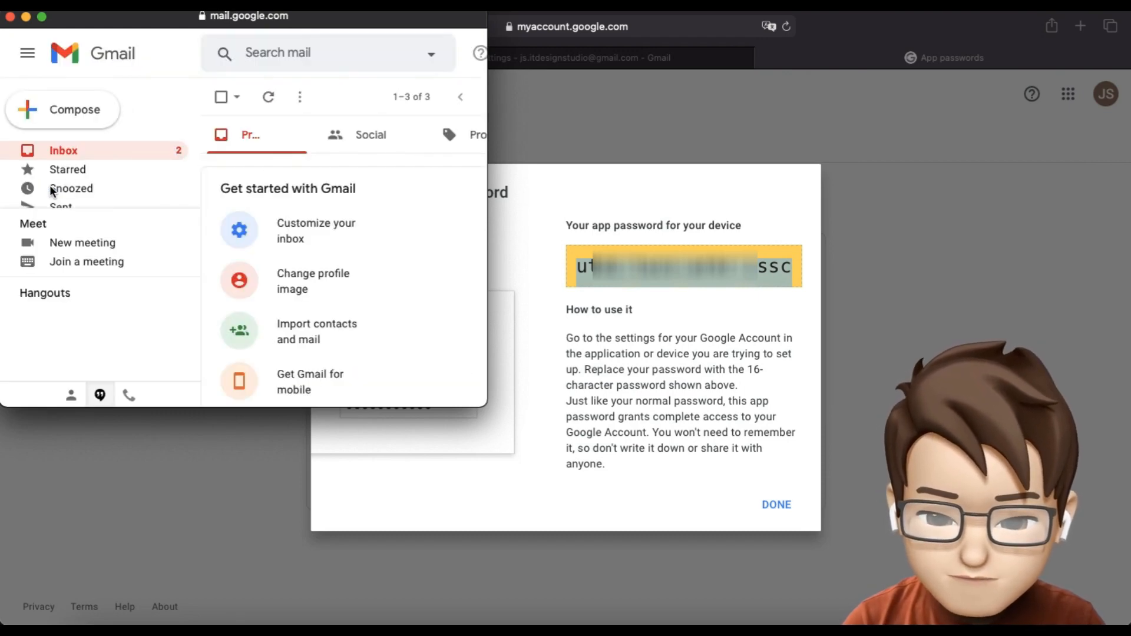
left_click(10, 17)
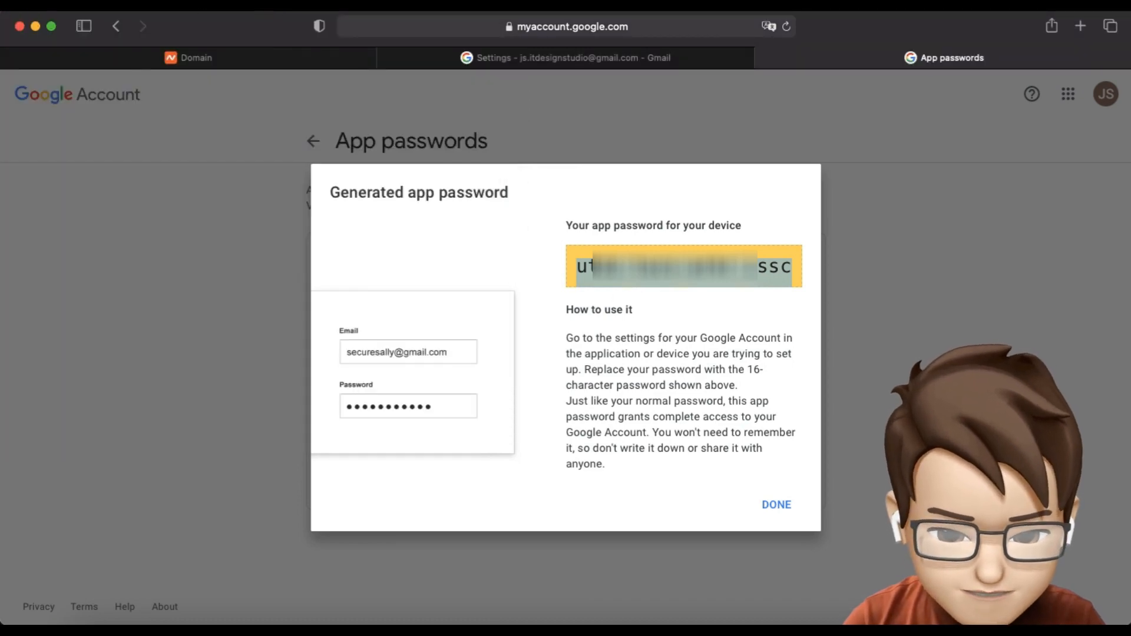
Step: Dismiss the app password notice, reload Gmail settings and enter the domain address as a new send-as alias
left_click(772, 510)
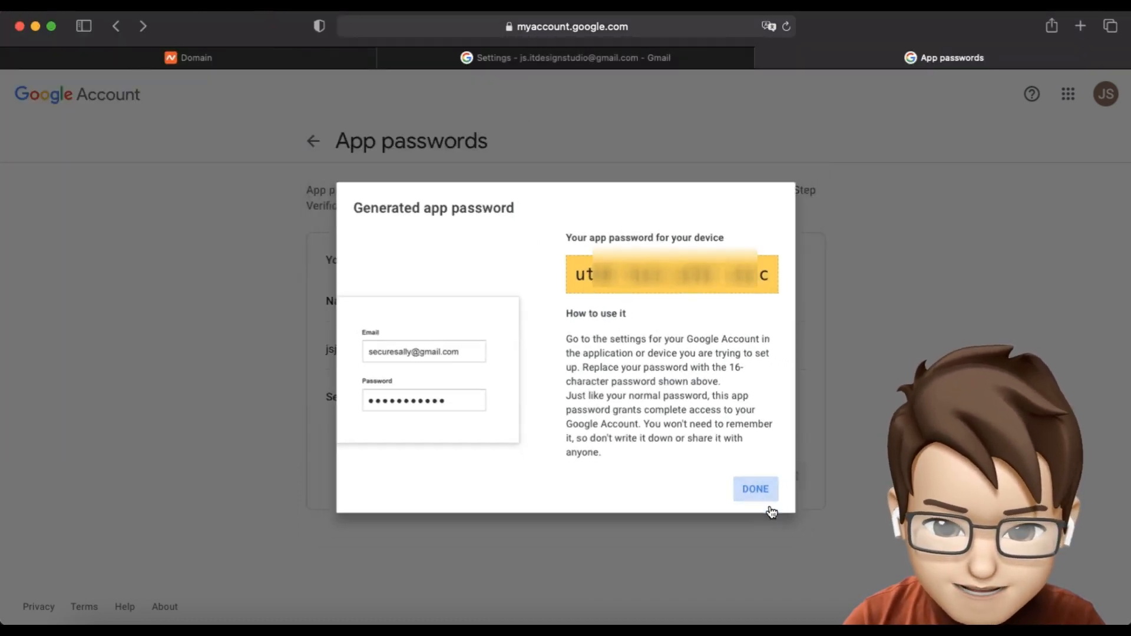
left_click(639, 64)
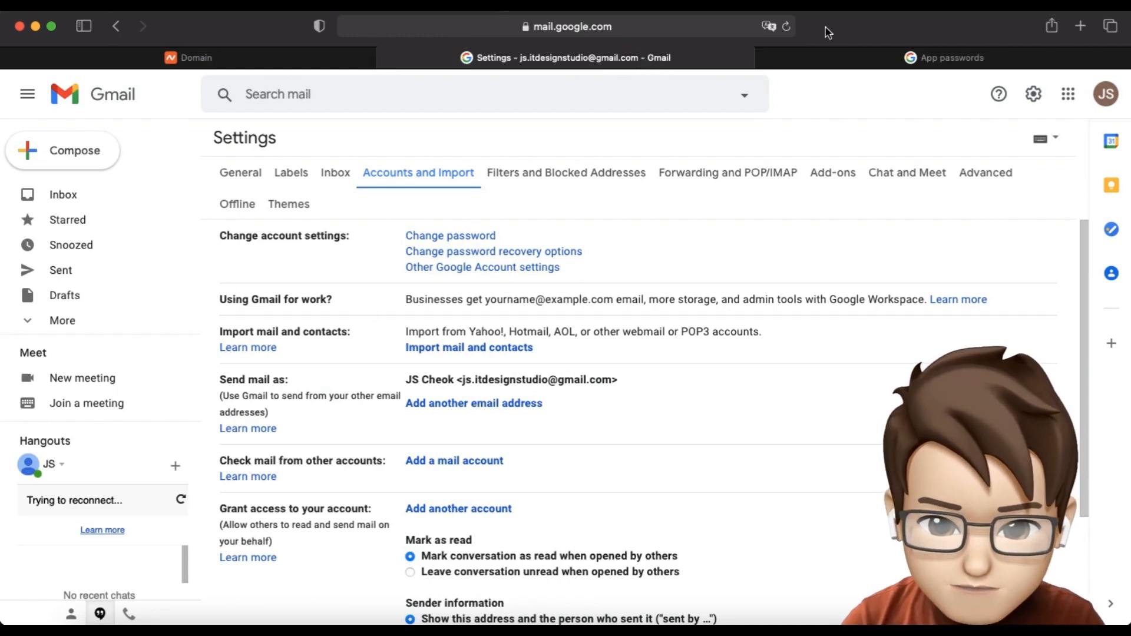
left_click(786, 27)
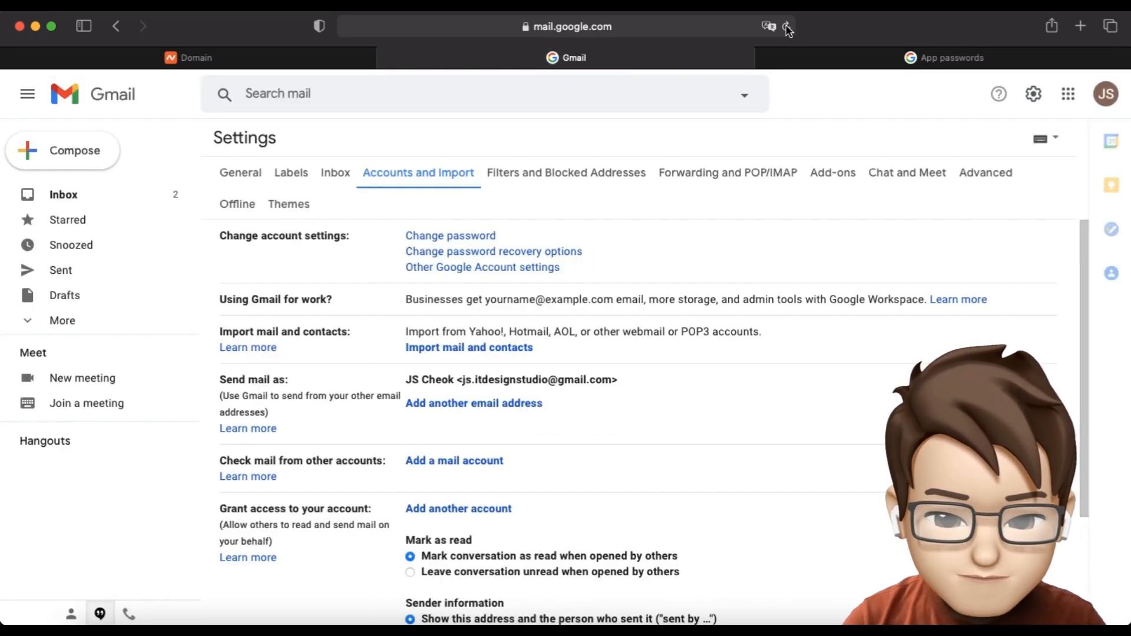
left_click(477, 405)
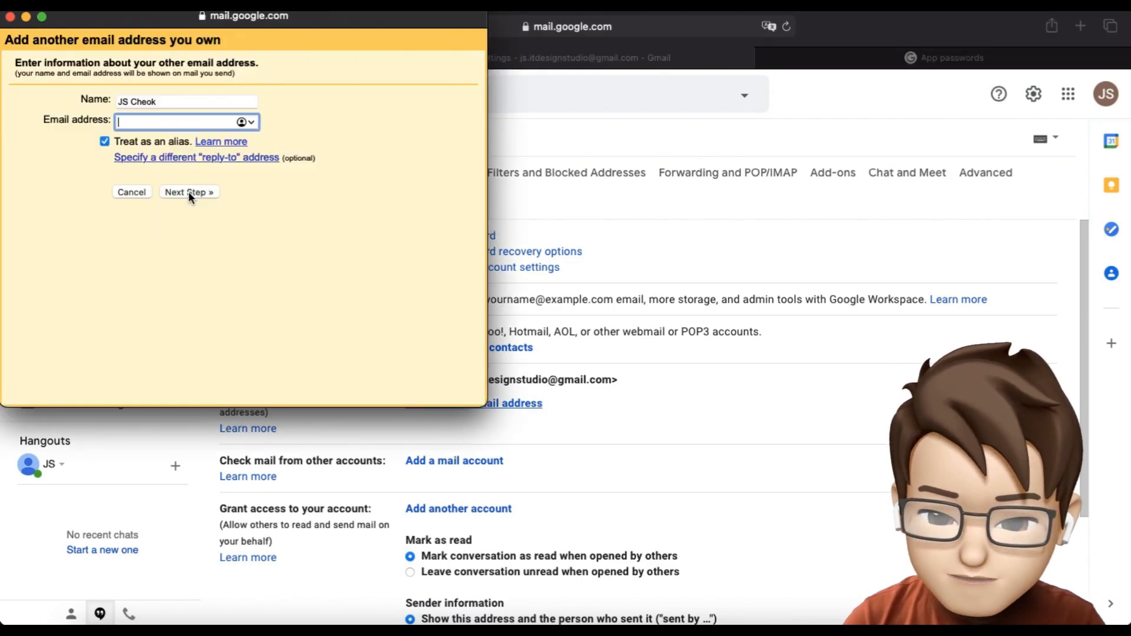
type("u")
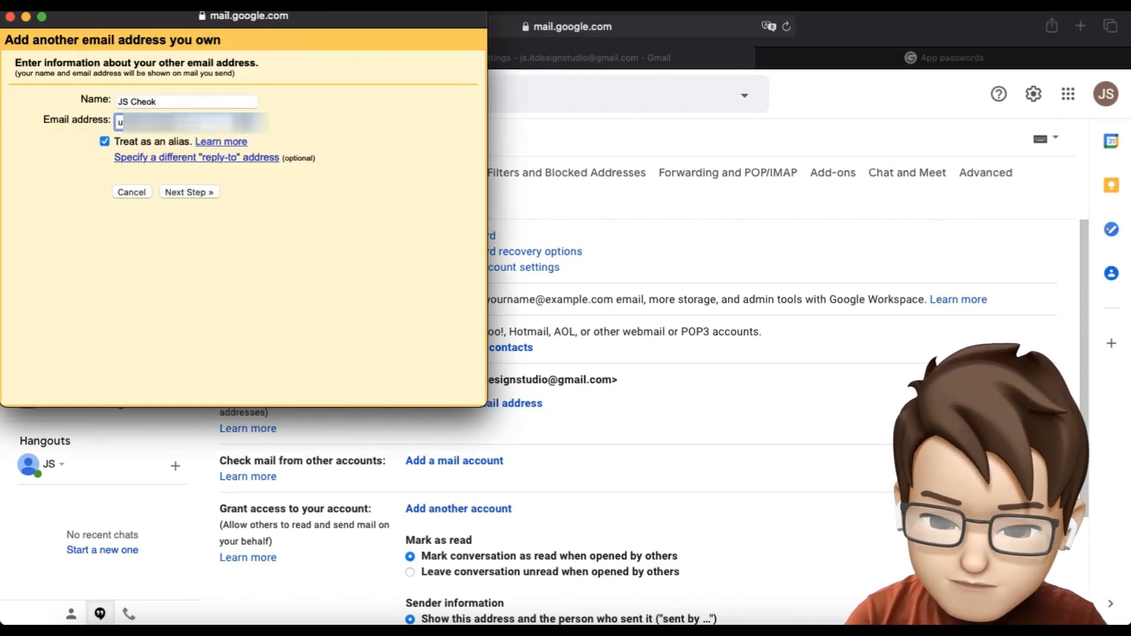
key("BackSpace")
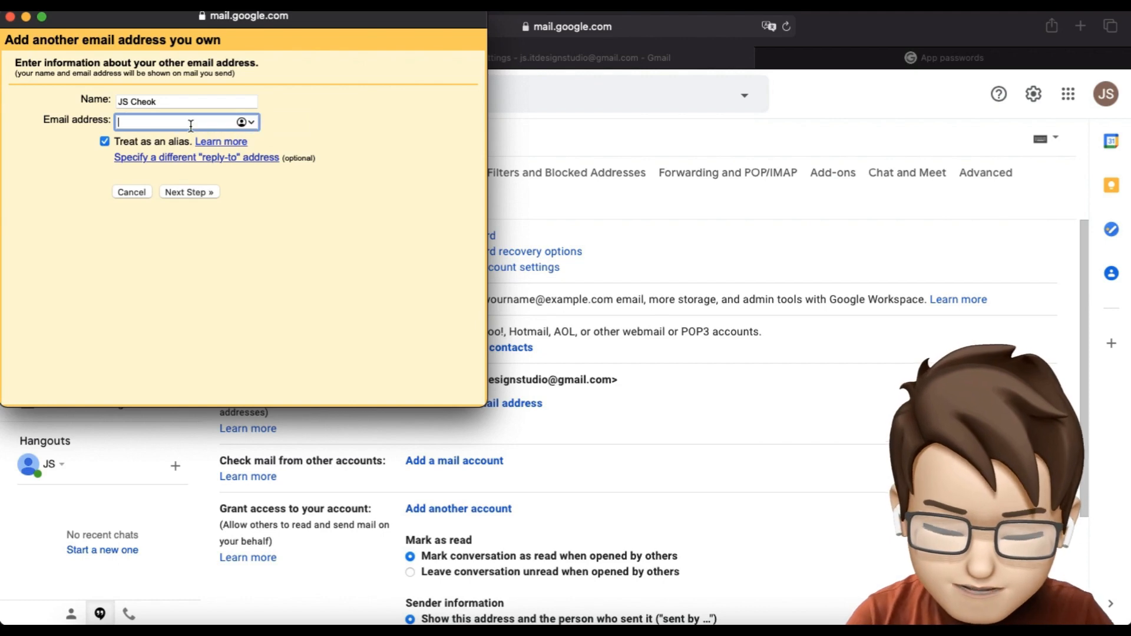
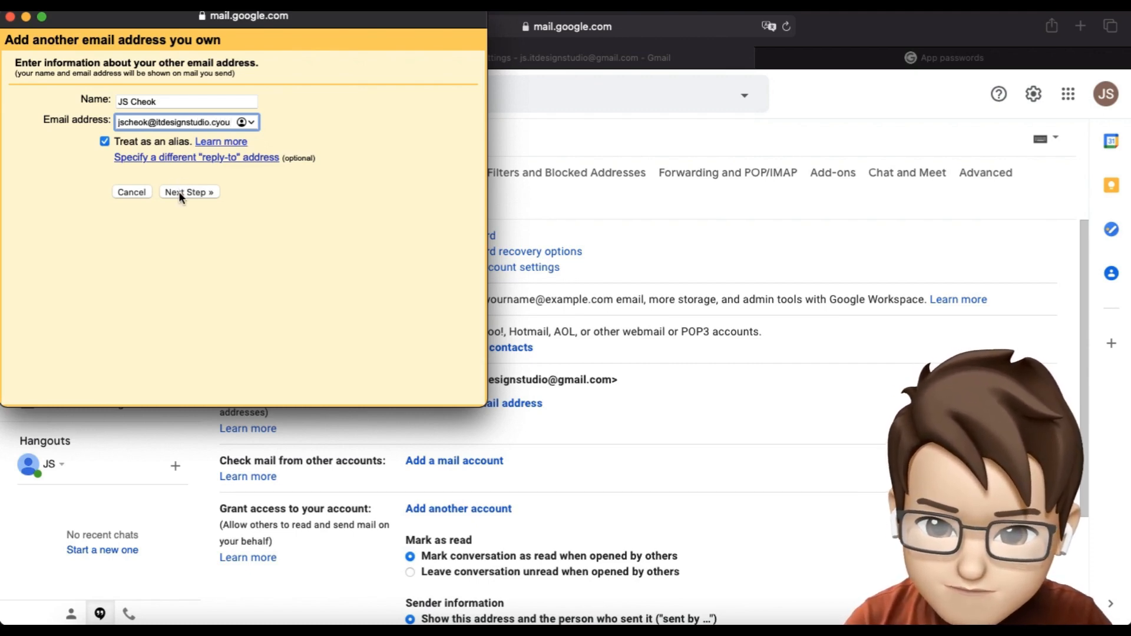
Step: Set SMTP to smtp.gmail.com port 587 with TLS, correct the Gmail username, and add the account
left_click(178, 192)
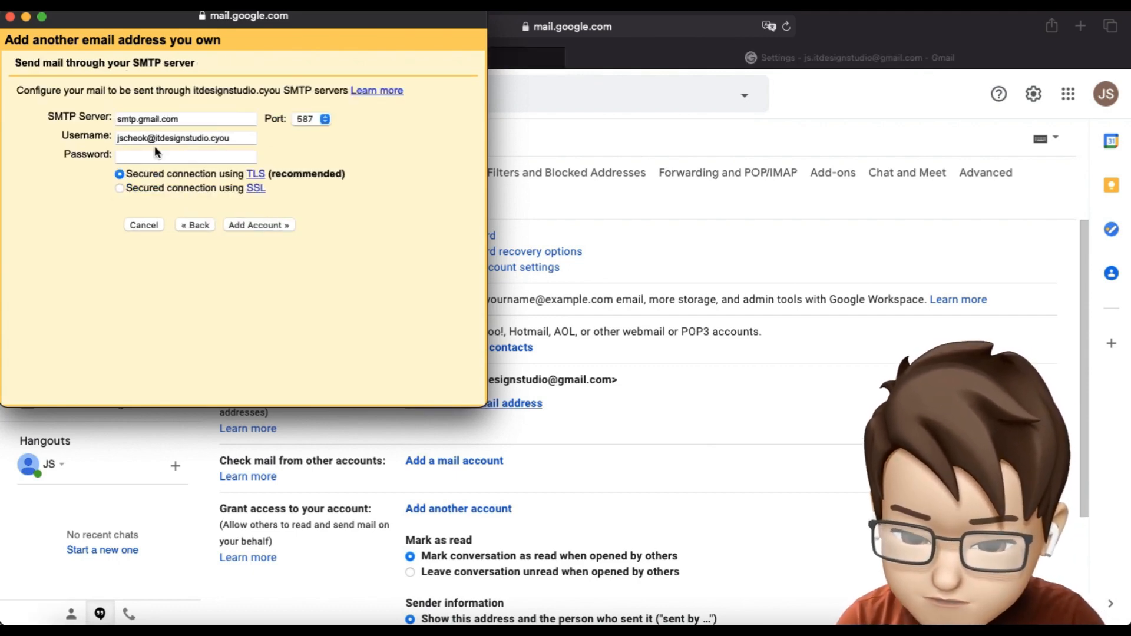
left_click(158, 137)
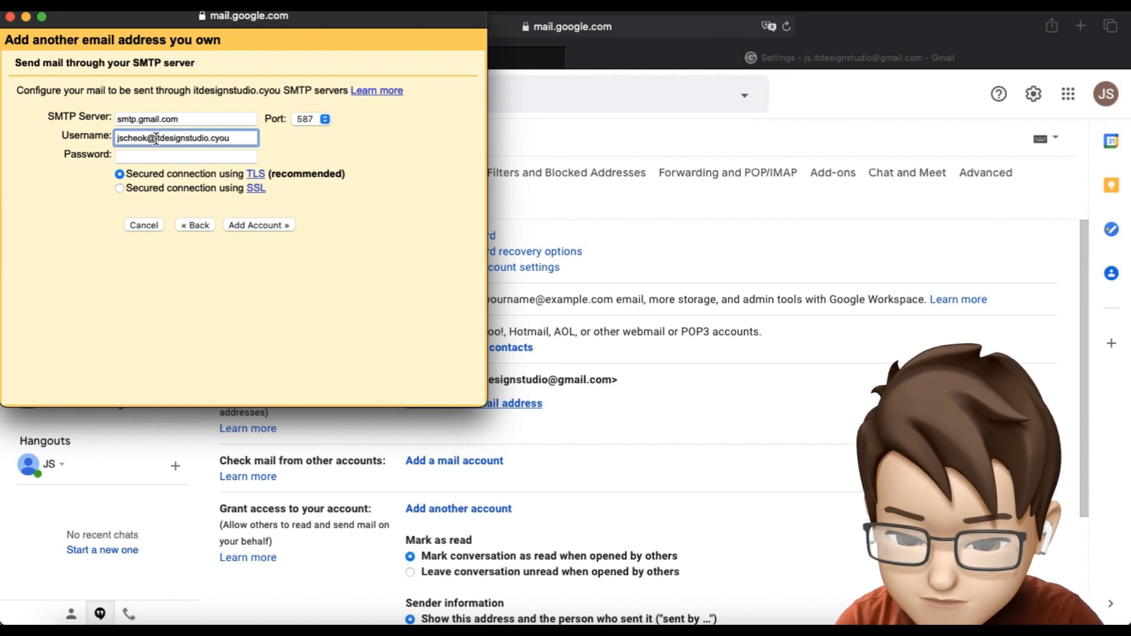
key("BackSpace")
key("BackSpace")
key("BackSpace")
key("BackSpace")
key("BackSpace")
key("BackSpace")
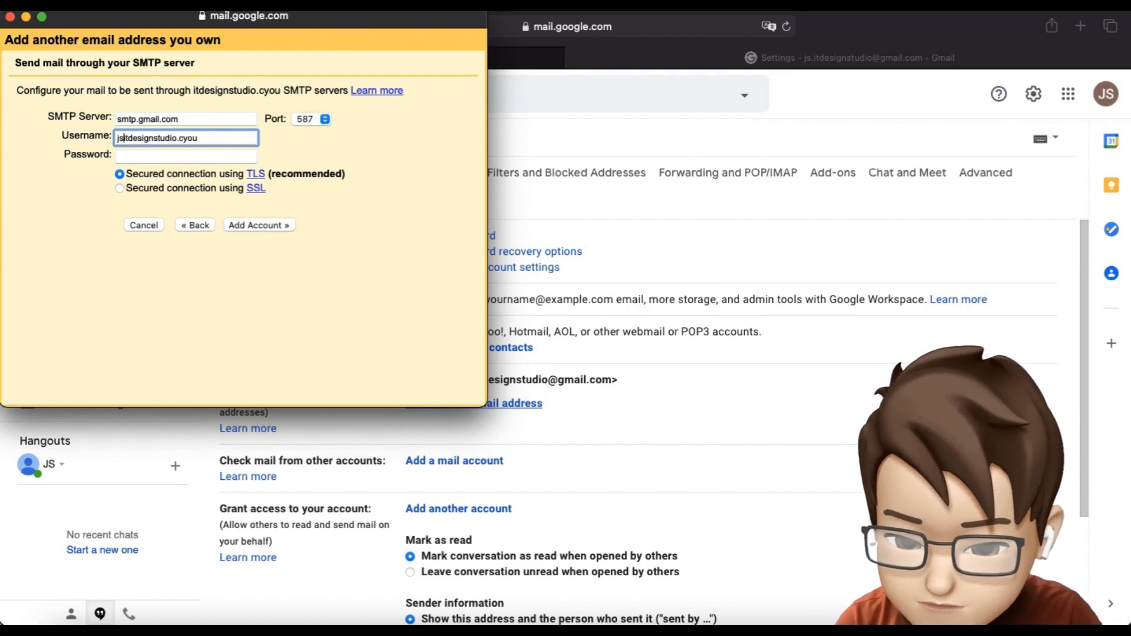
type(".")
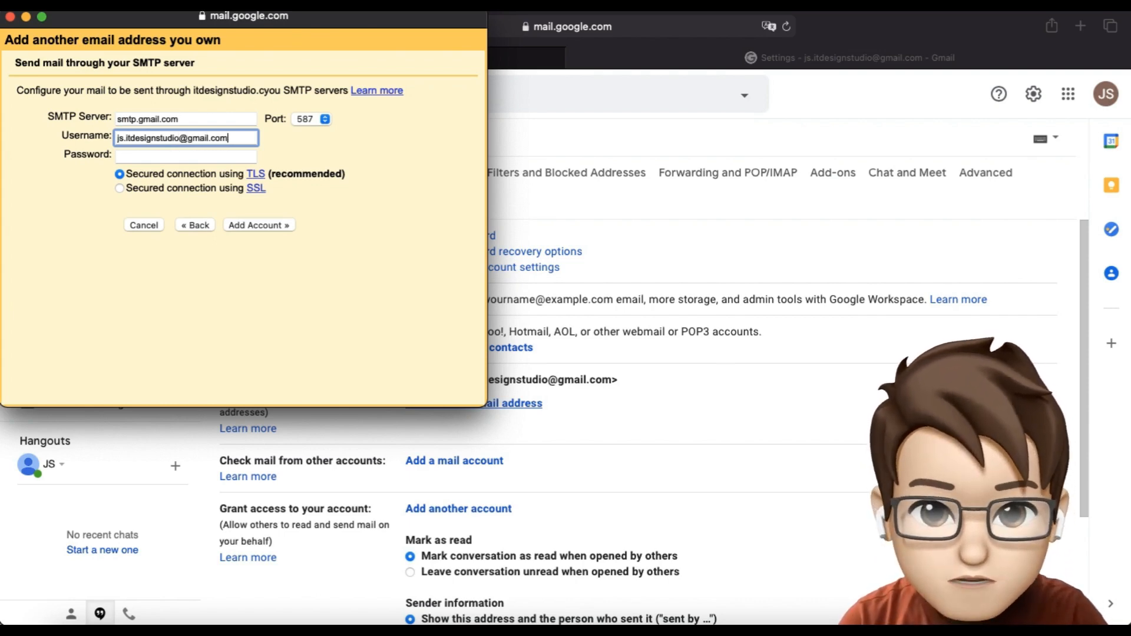
left_click(185, 157)
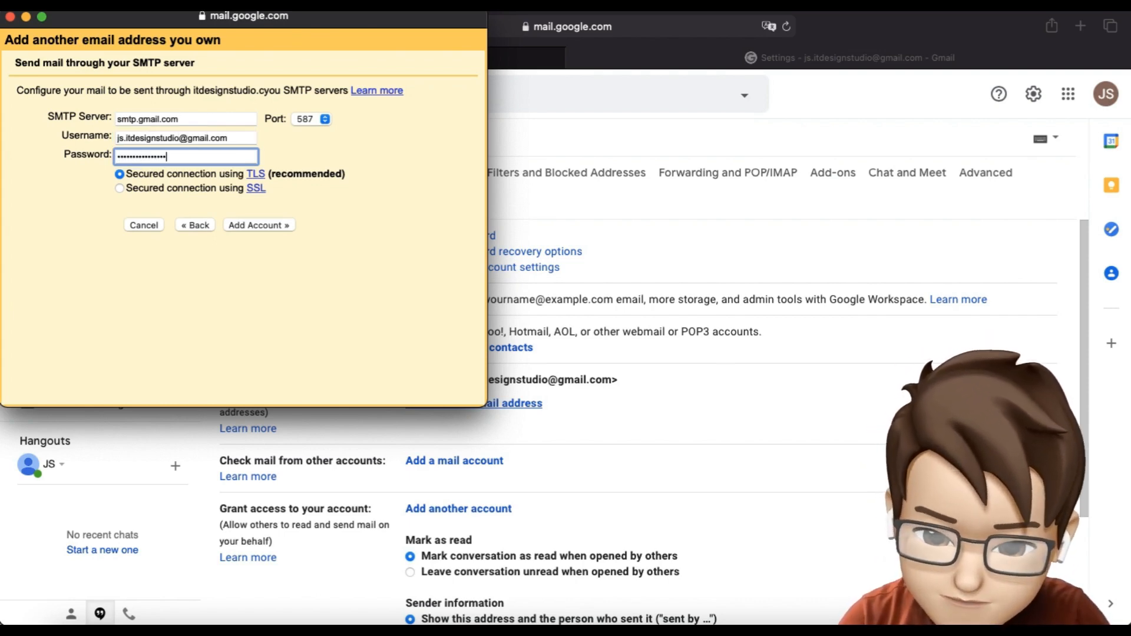
left_click(253, 225)
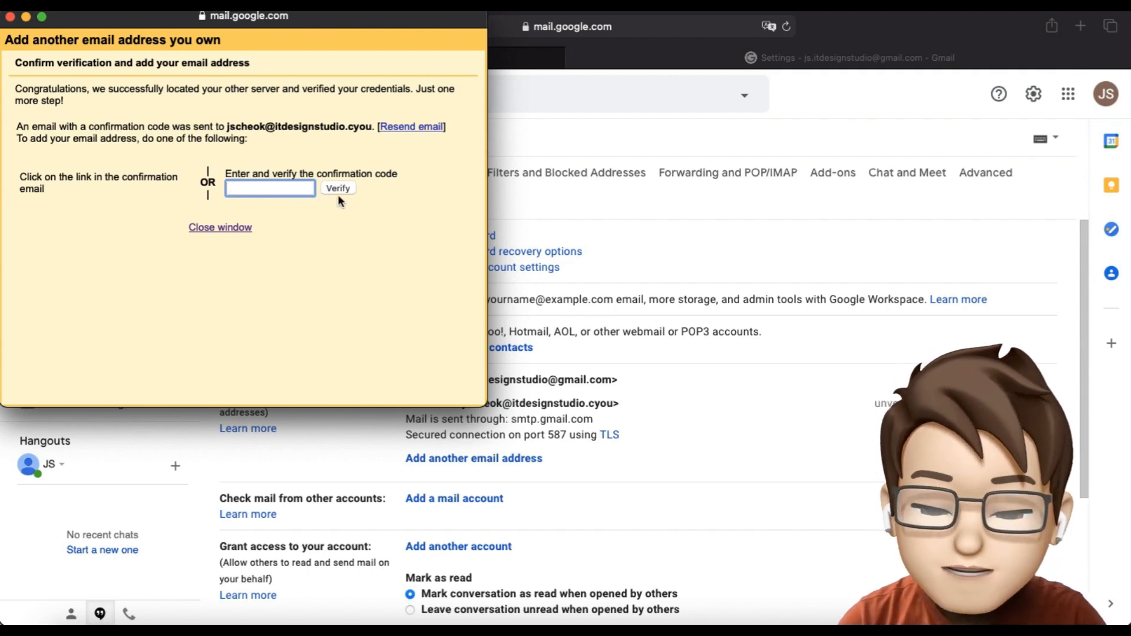
Step: Go back to the inbox and read the 2-Step Verification and App password notification emails
left_click(653, 193)
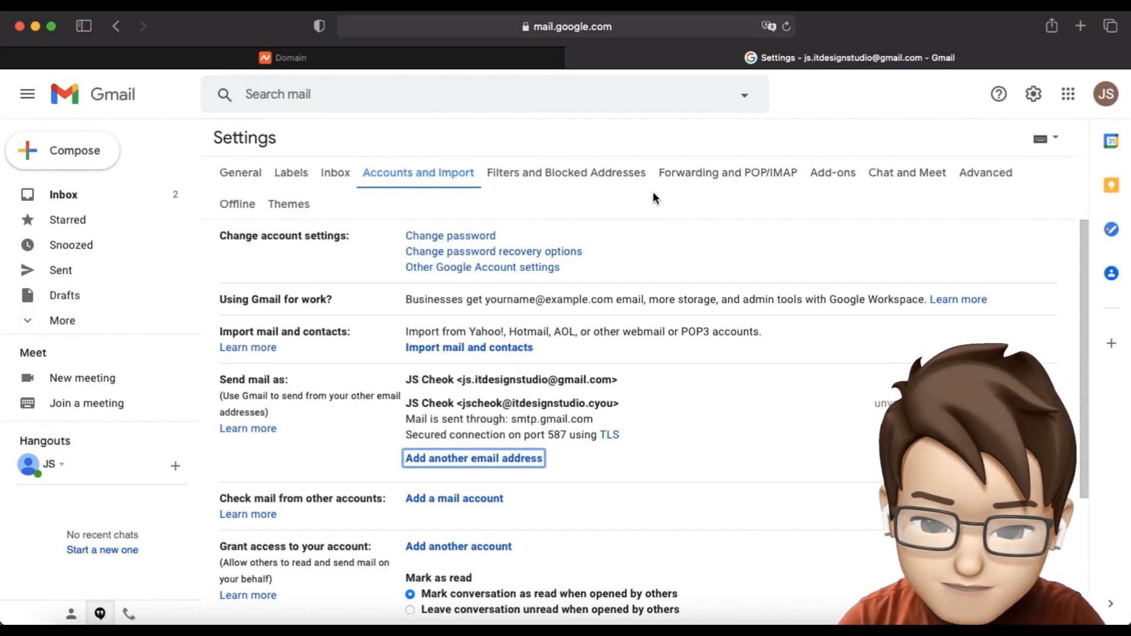
left_click(102, 190)
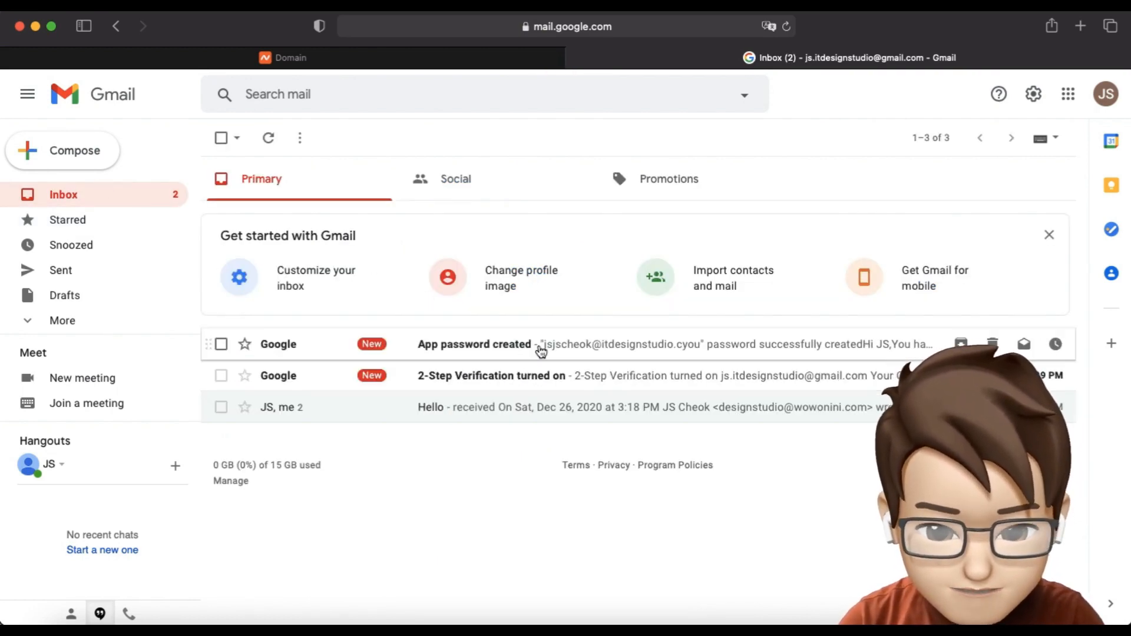
left_click(550, 374)
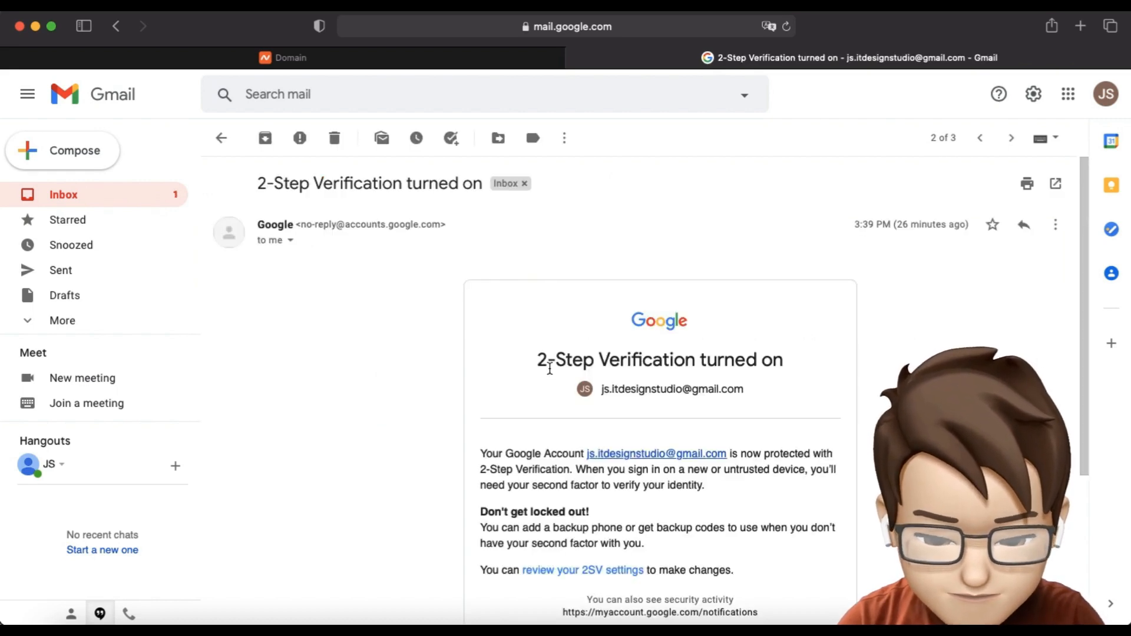
scroll(551, 369, "down", 2)
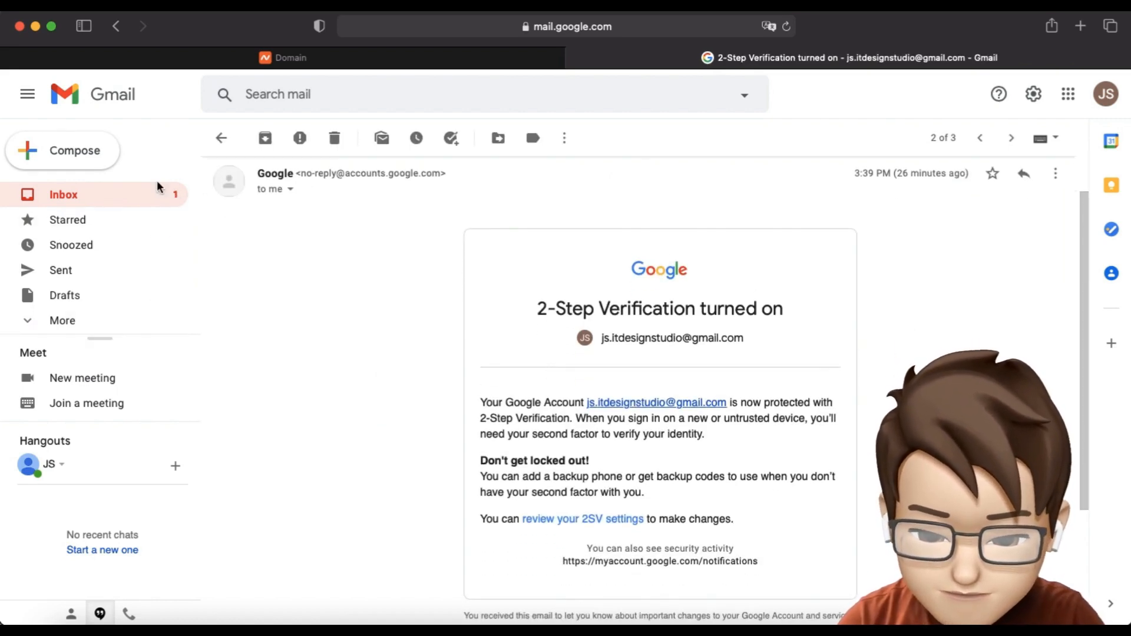
left_click(156, 195)
left_click(309, 346)
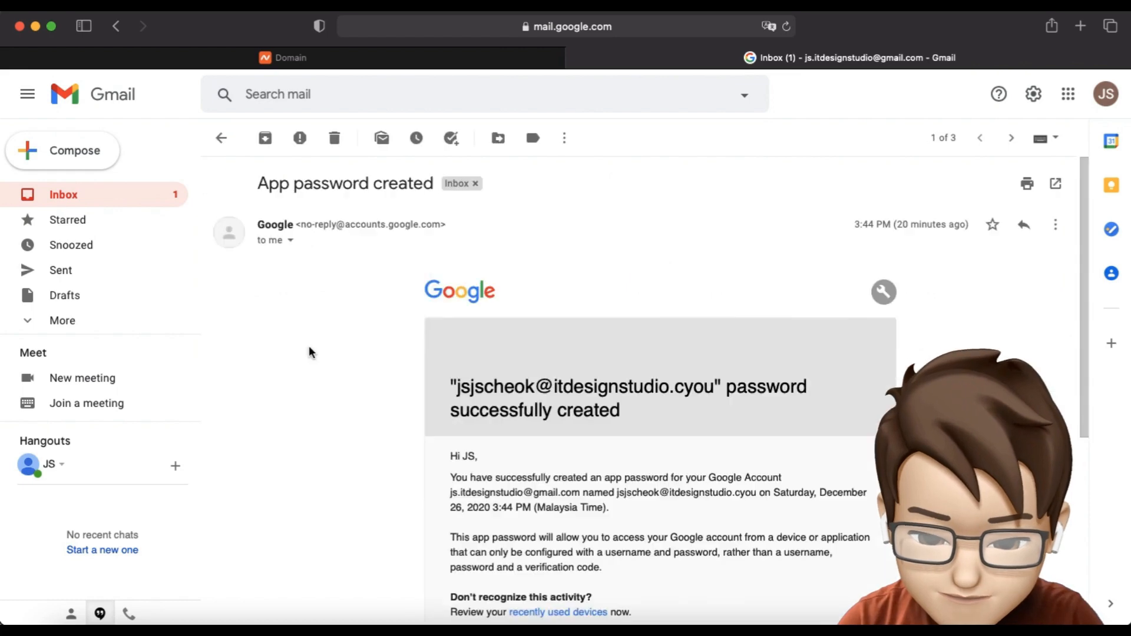
scroll(309, 345, "down", 4)
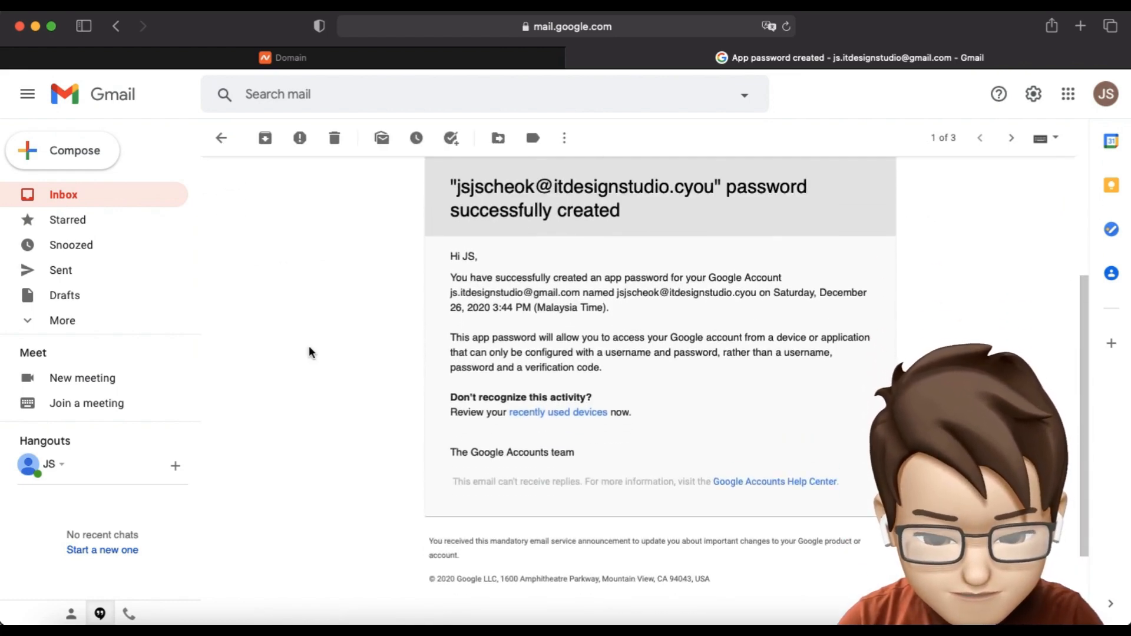
left_click(63, 196)
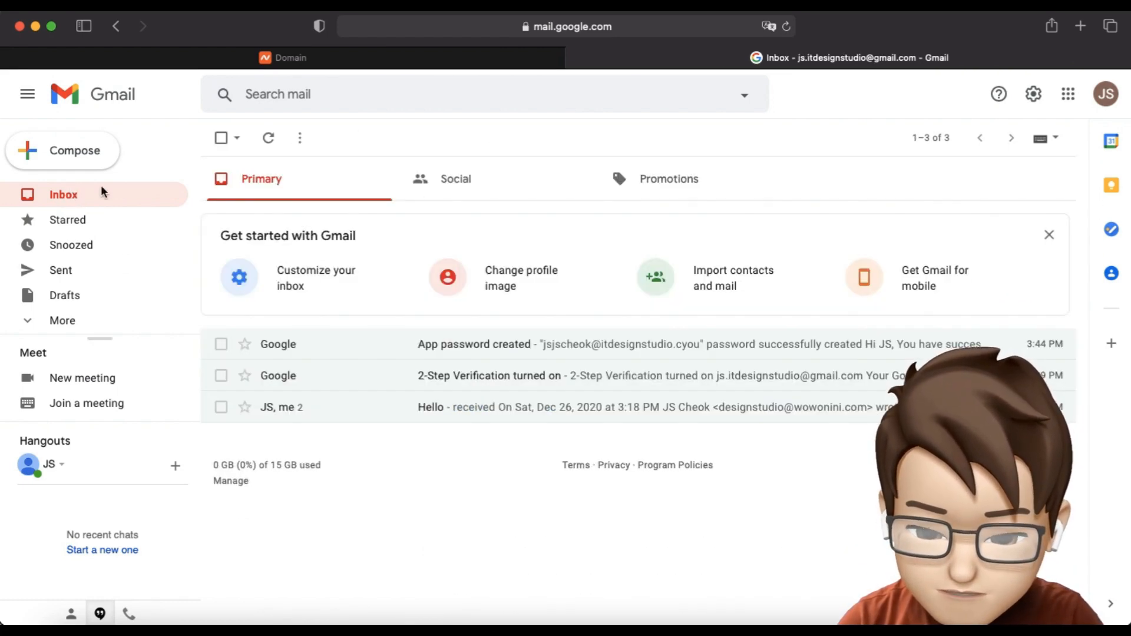
Step: Refresh and reload Gmail until the Gmail Confirmation email arrives
left_click(277, 146)
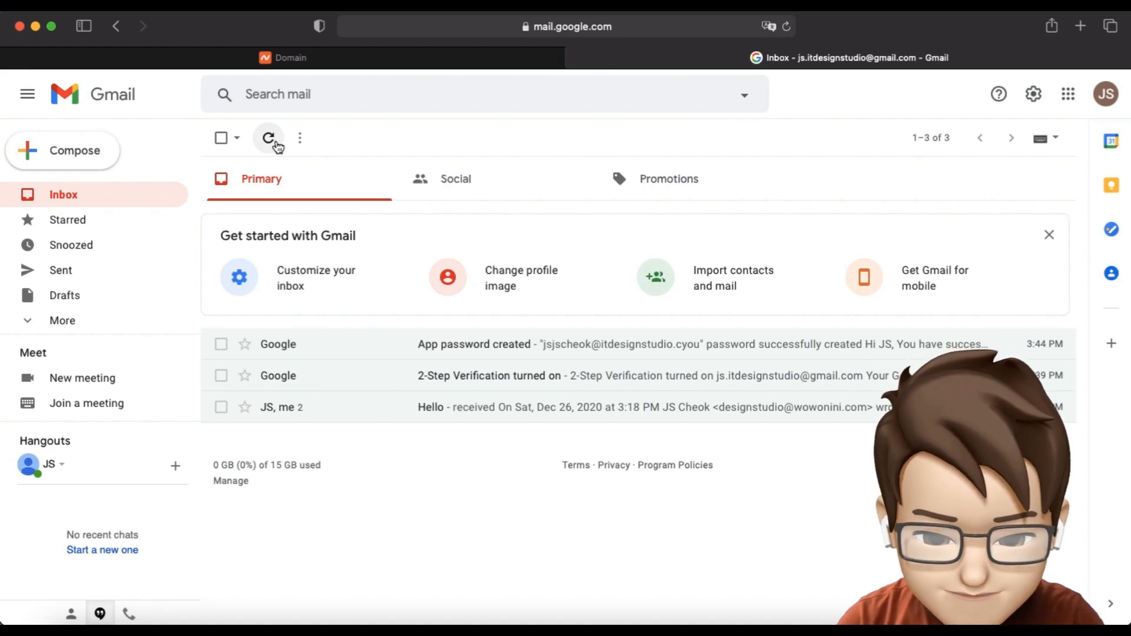
left_click(277, 147)
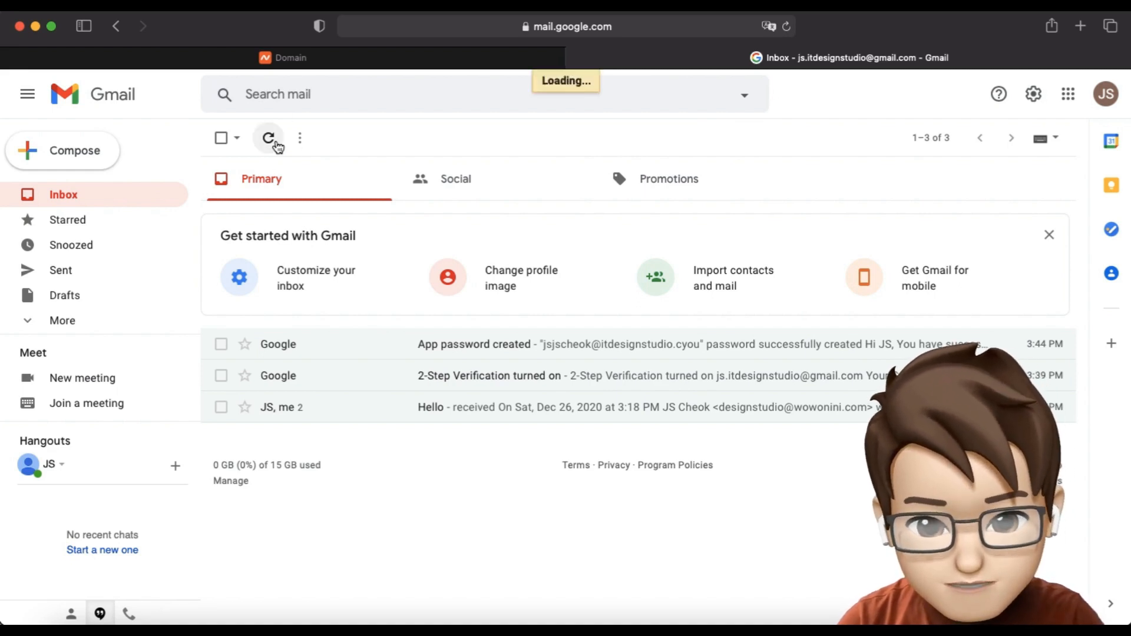
left_click(270, 145)
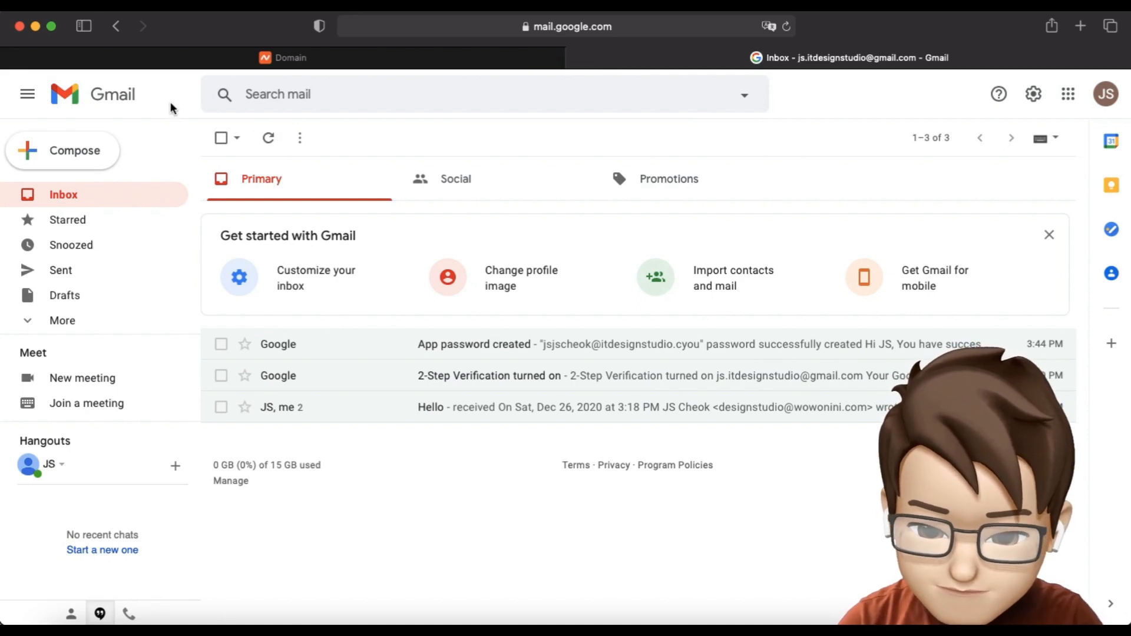
left_click(787, 27)
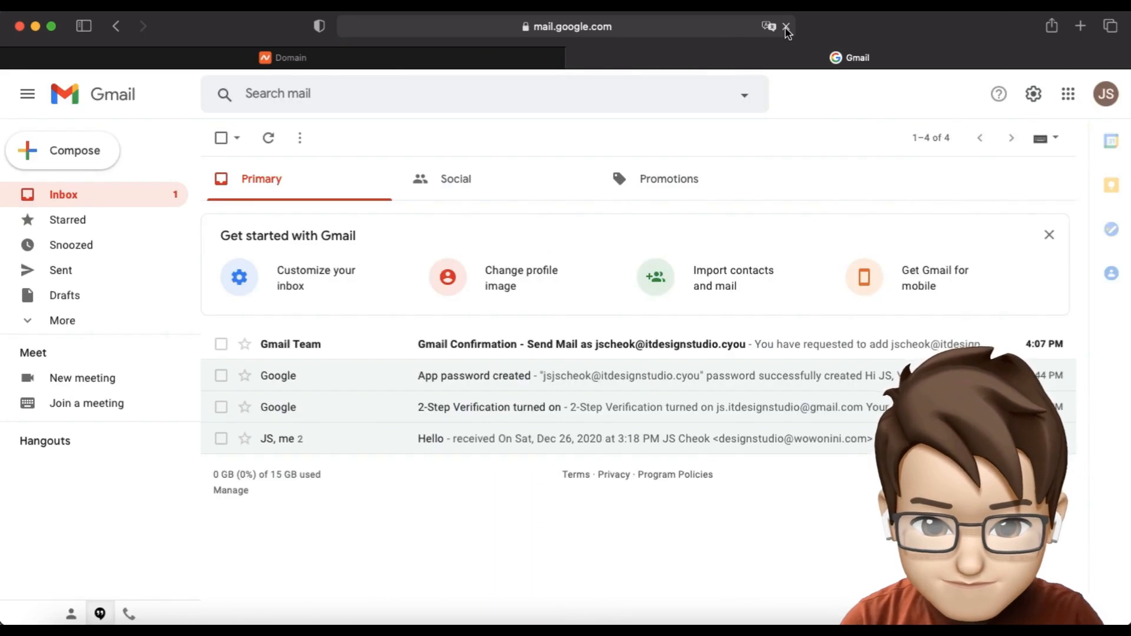
Step: Copy the code from the Gmail Confirmation email, paste it into the alias verification window, and verify
left_click(507, 348)
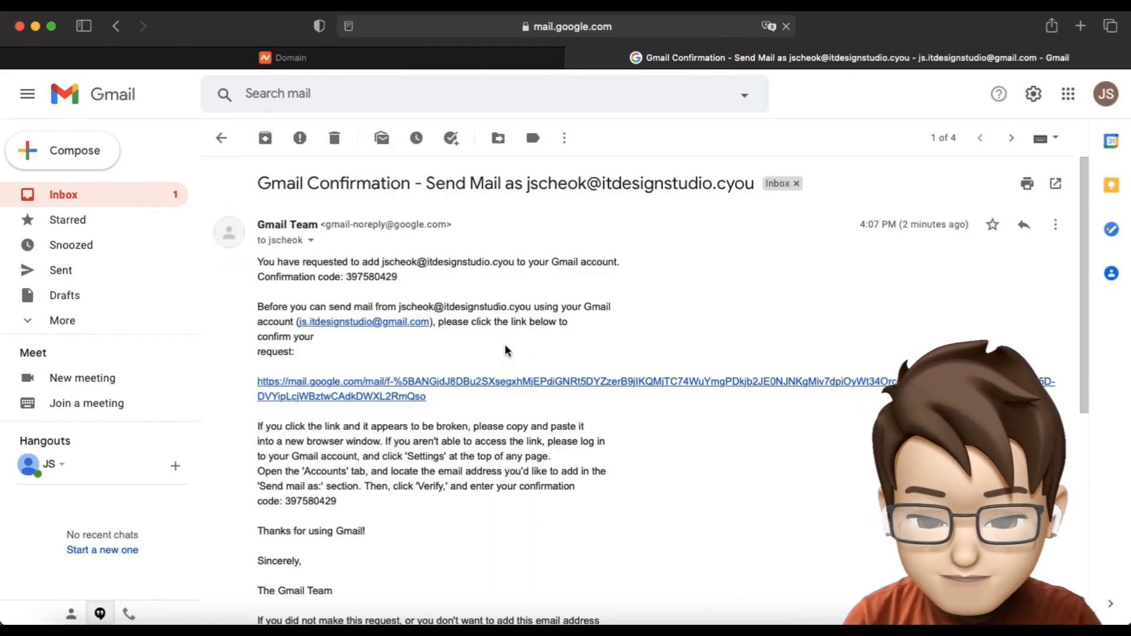
double_click(381, 273)
left_click(381, 272)
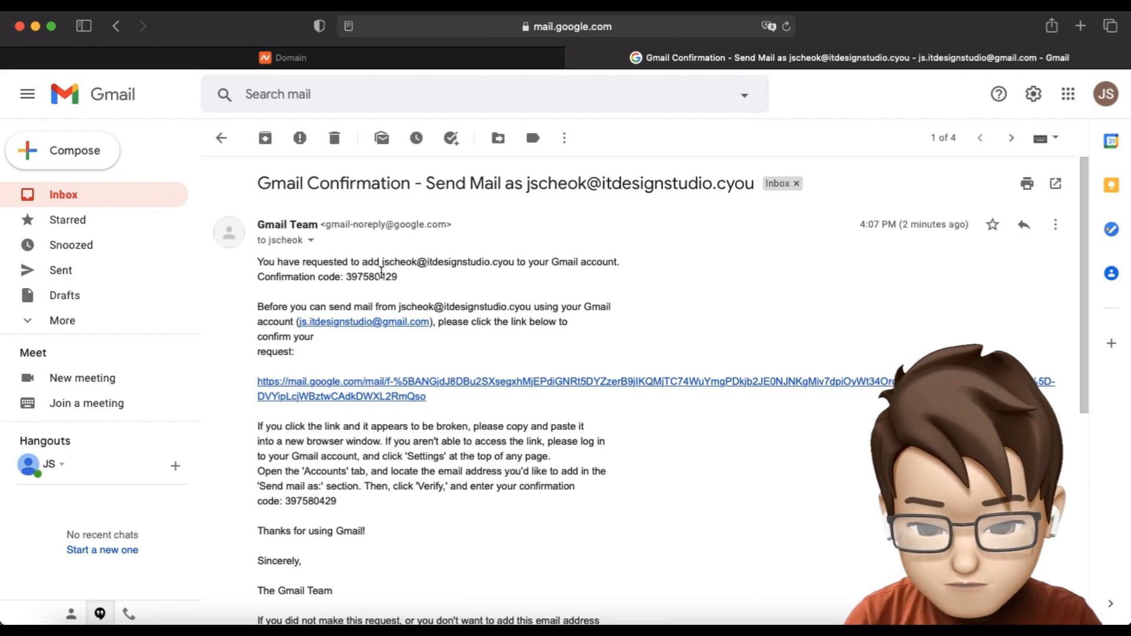
double_click(381, 273)
key("super+c")
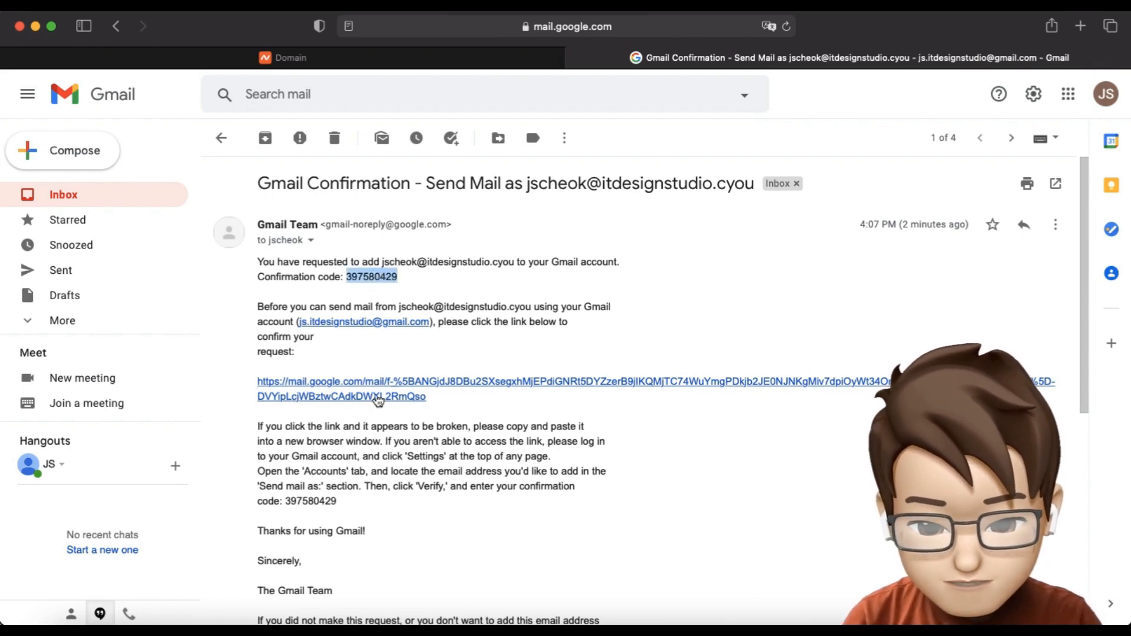
right_click(236, 625)
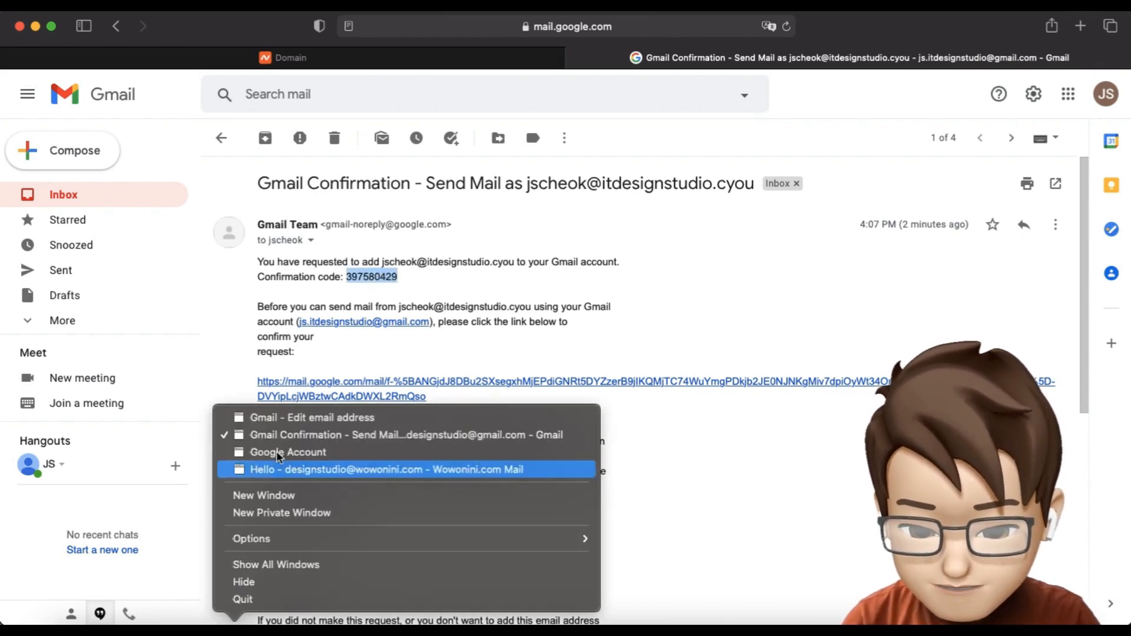
left_click(300, 418)
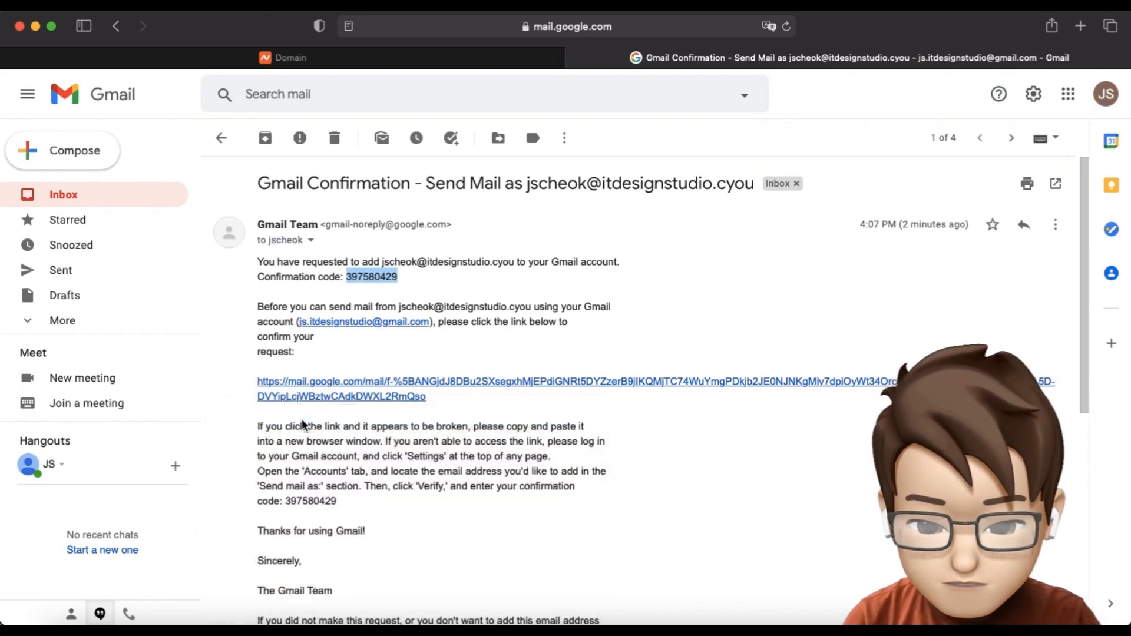
key("super+v")
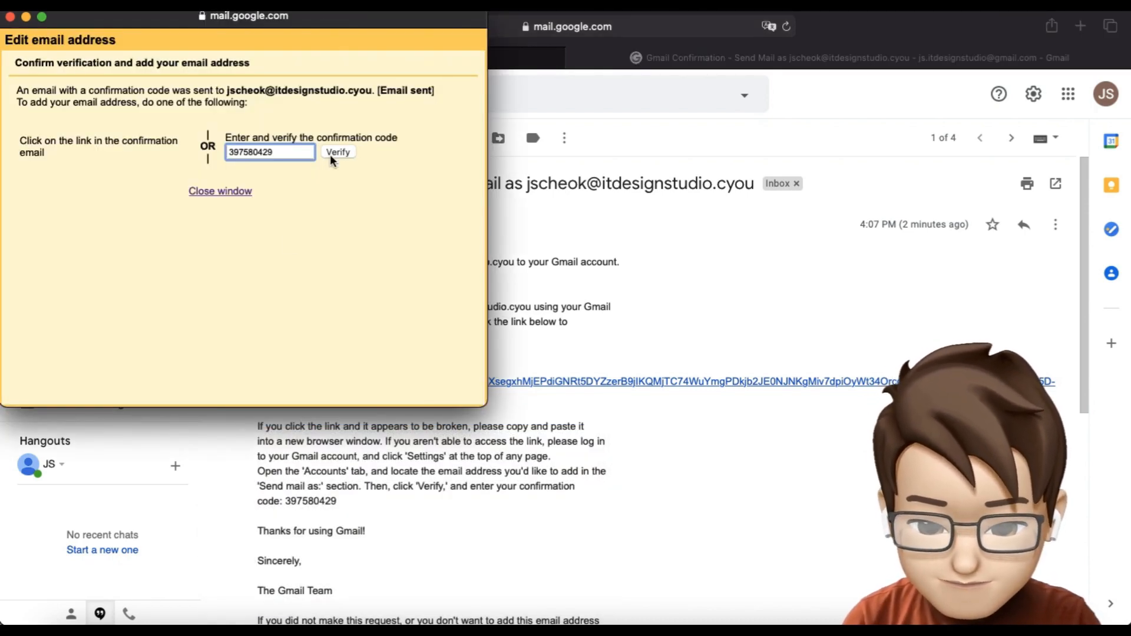
left_click(332, 154)
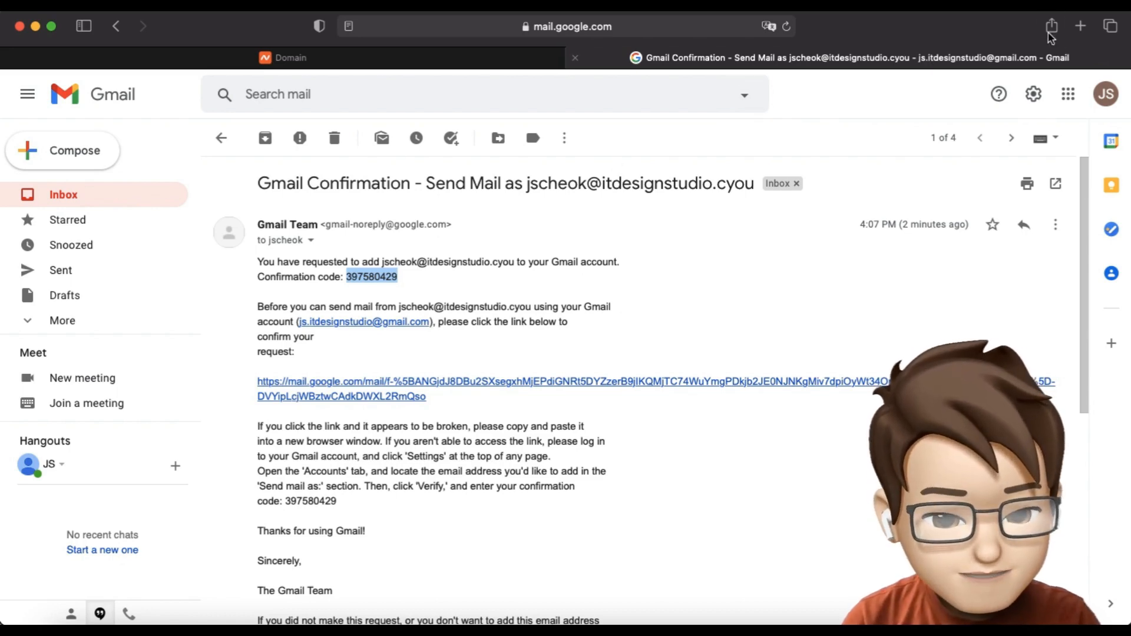
Step: Under Accounts and Import, make the domain alias the default sender and send replies from the default address
left_click(1033, 94)
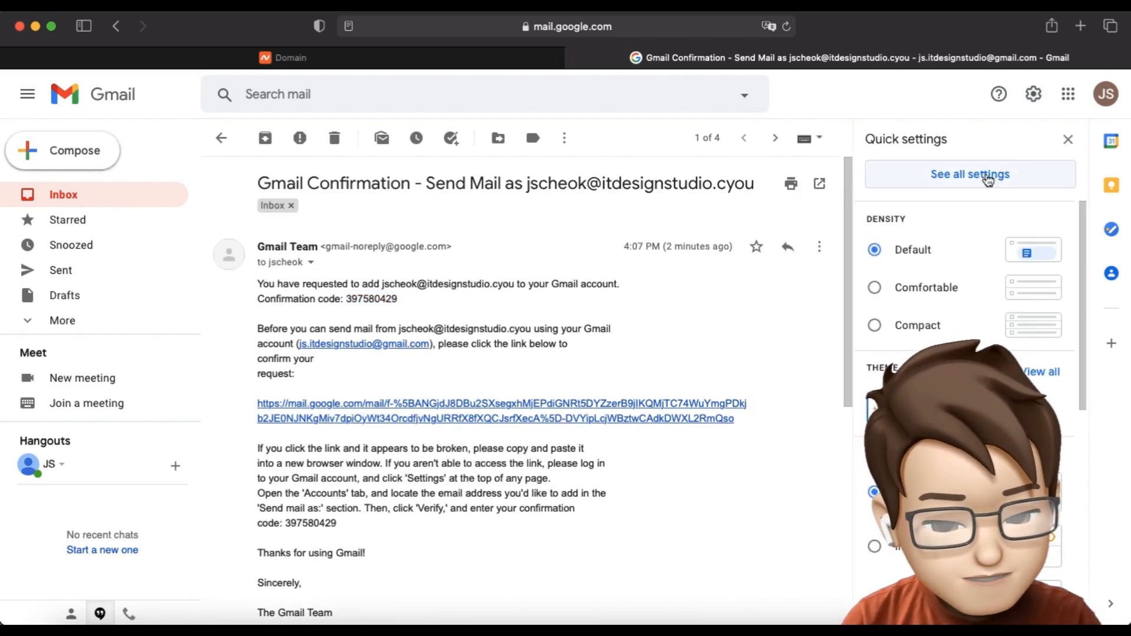
left_click(988, 175)
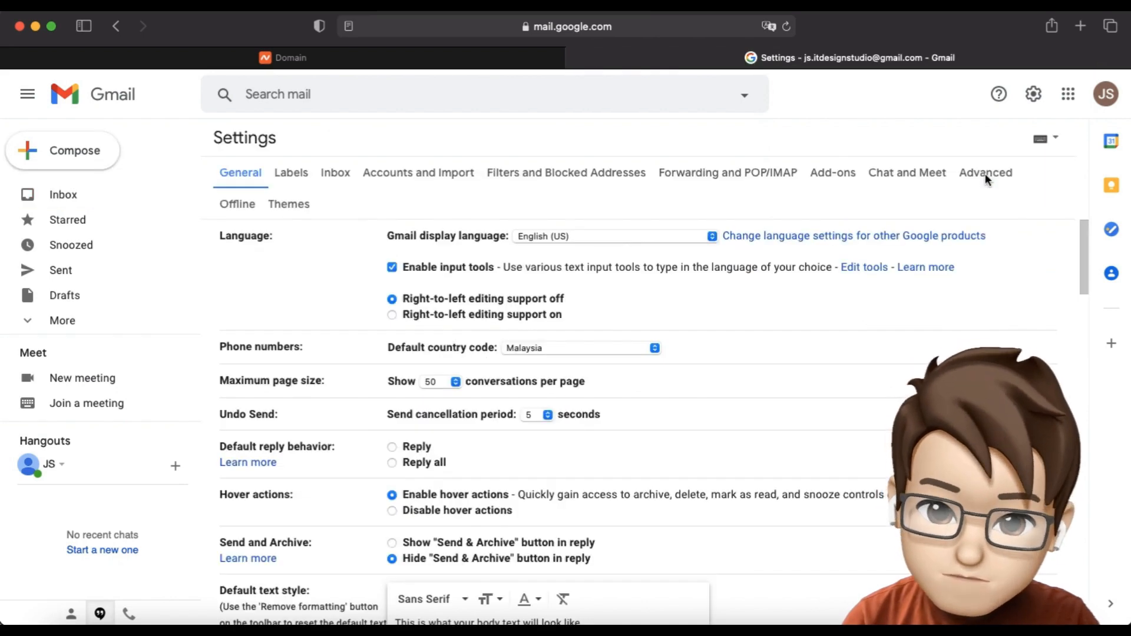
scroll(706, 291, "down", 3)
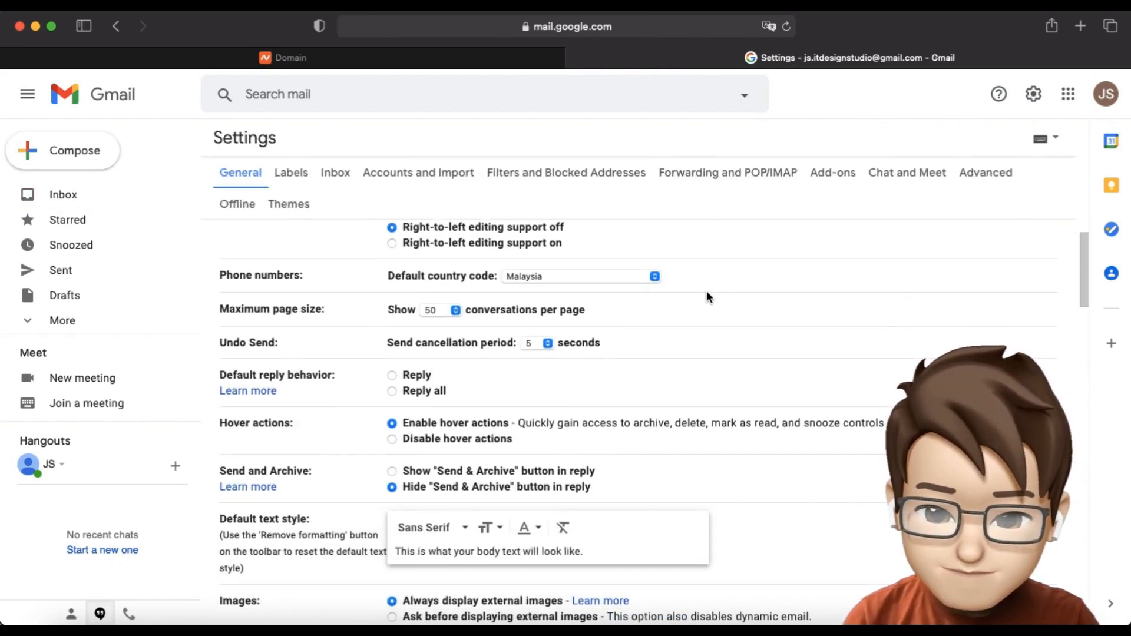
left_click(474, 180)
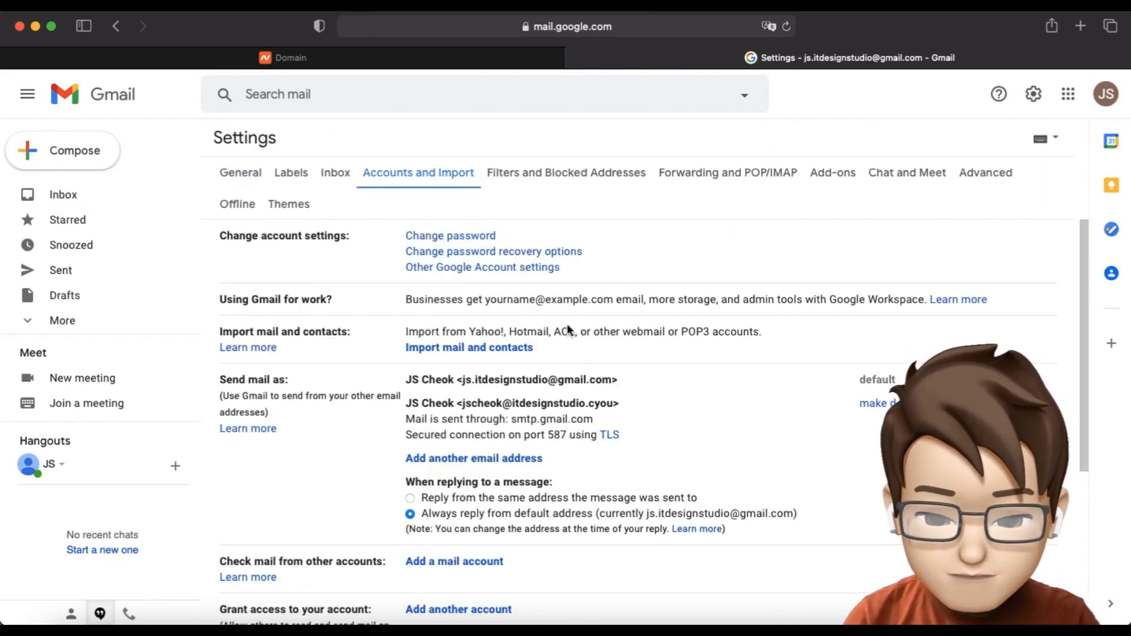
scroll(554, 354, "down", 1)
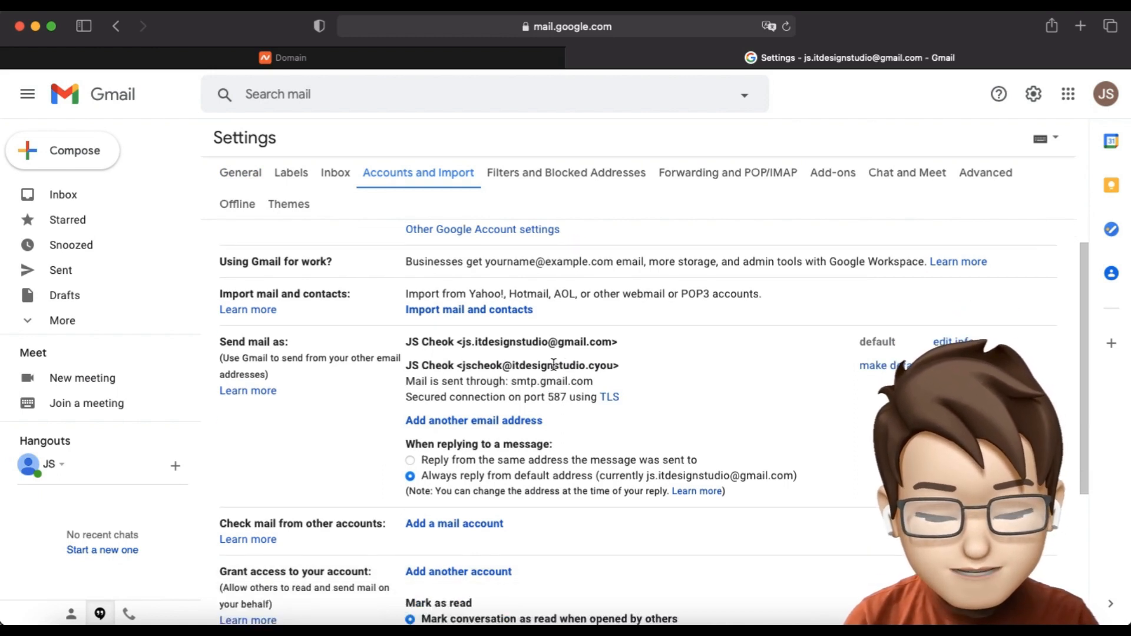
scroll(554, 364, "down", 1)
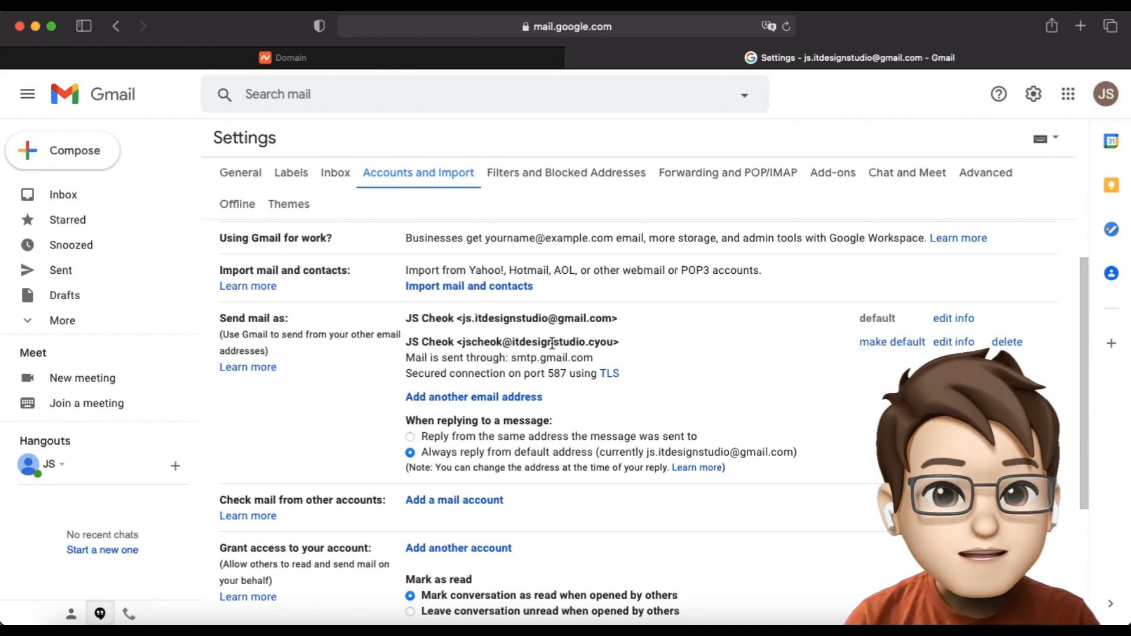
left_click(905, 343)
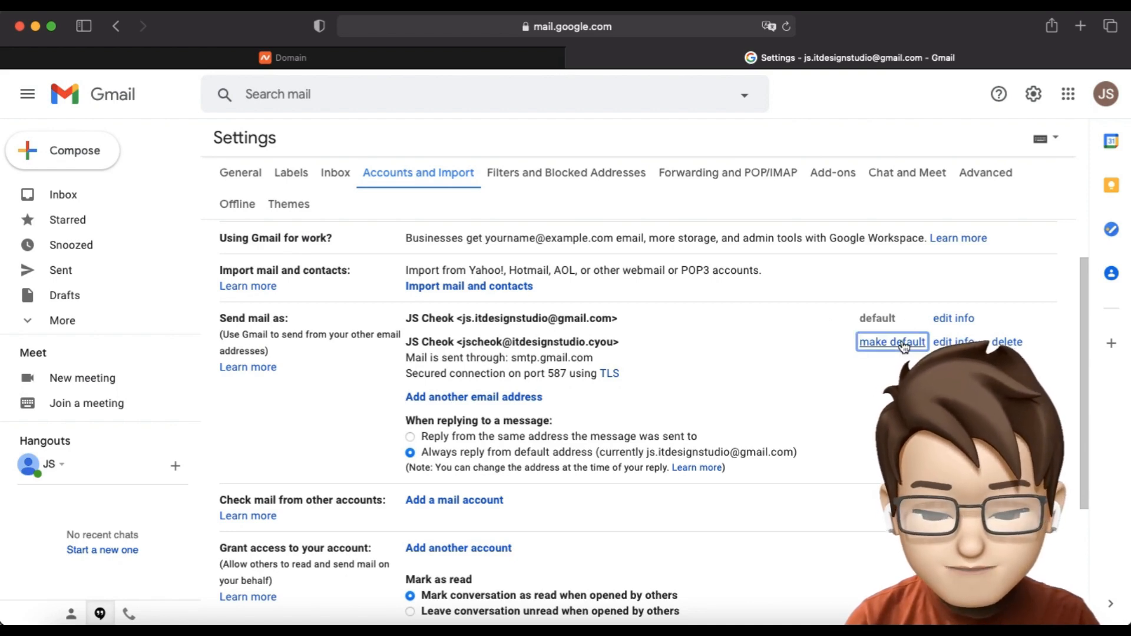
left_click(410, 437)
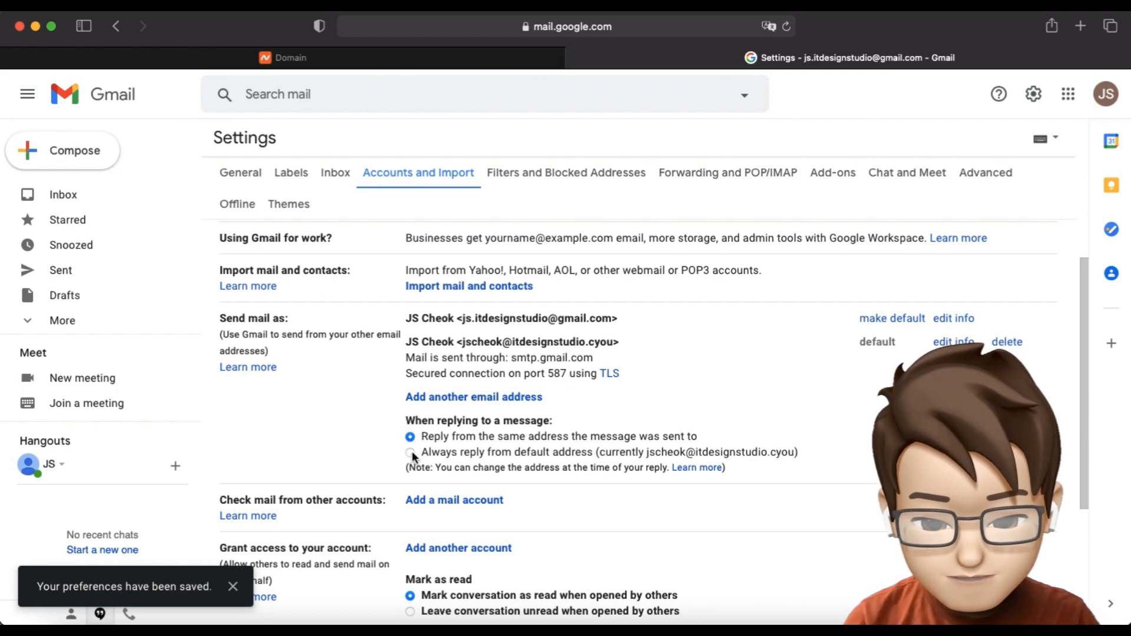
left_click(411, 453)
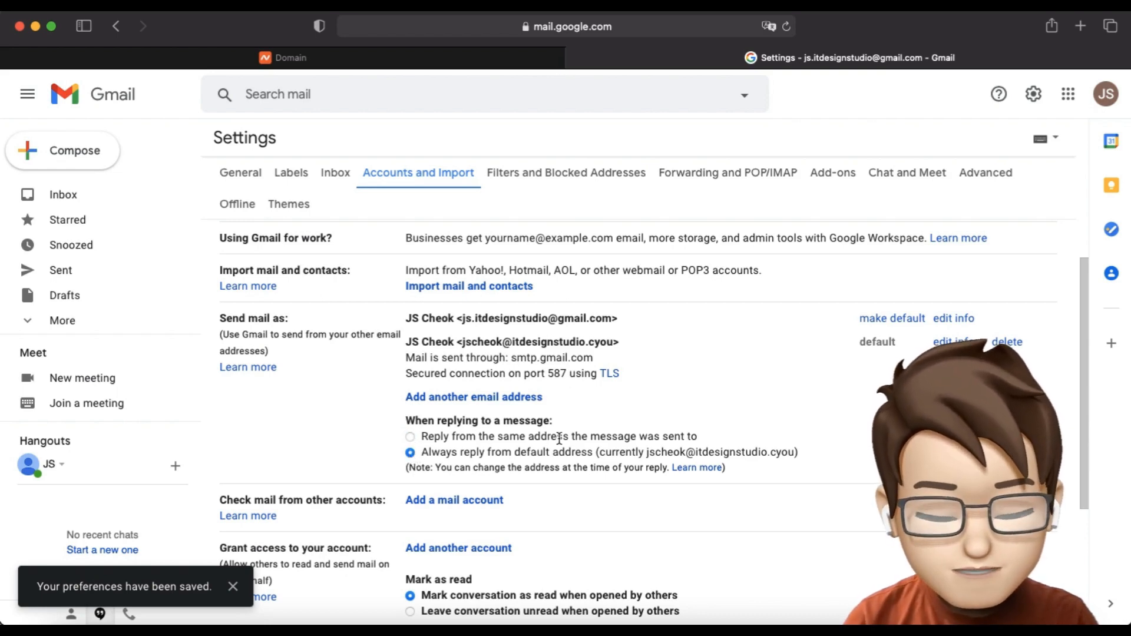
Step: Compose a new message, confirm its From line defaults to the domain alias, and return to the inbox
left_click(89, 149)
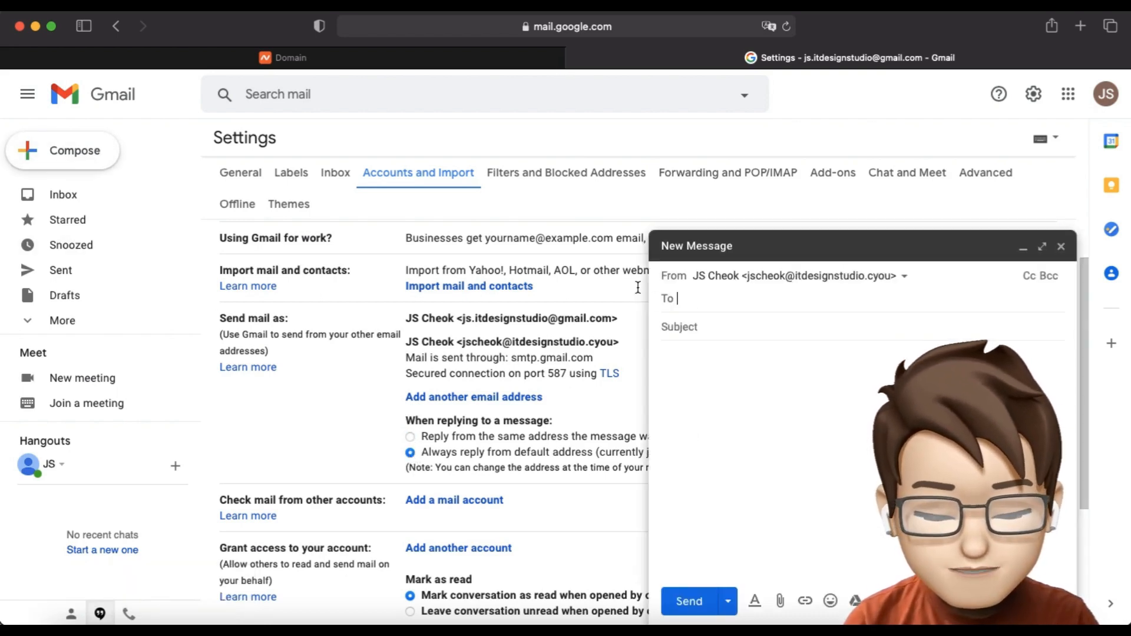
left_click(746, 287)
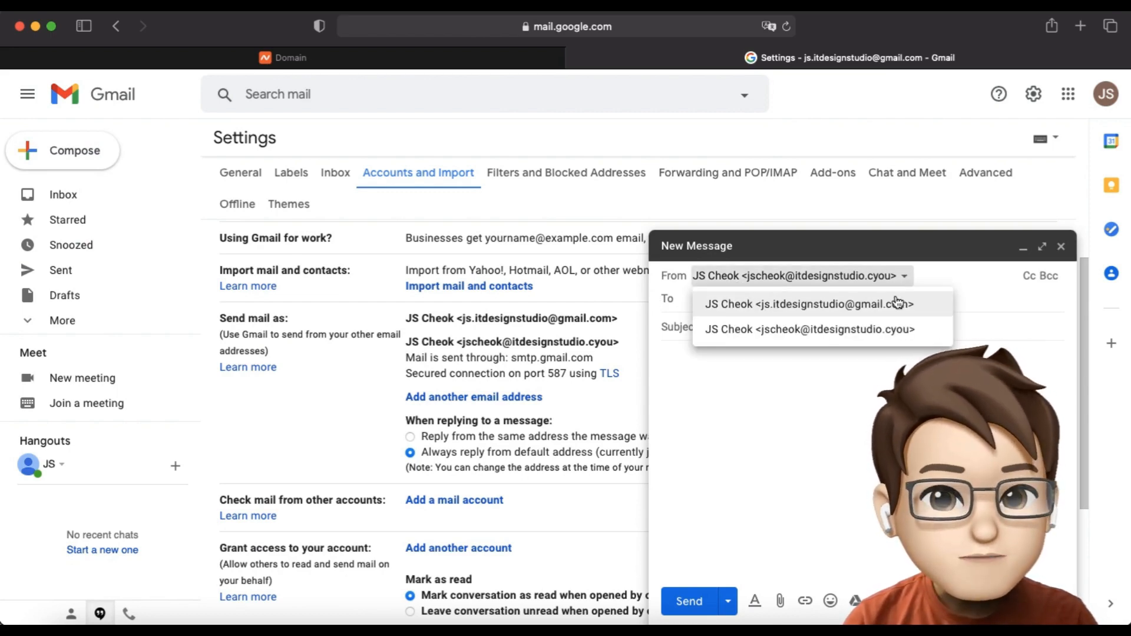
left_click(843, 418)
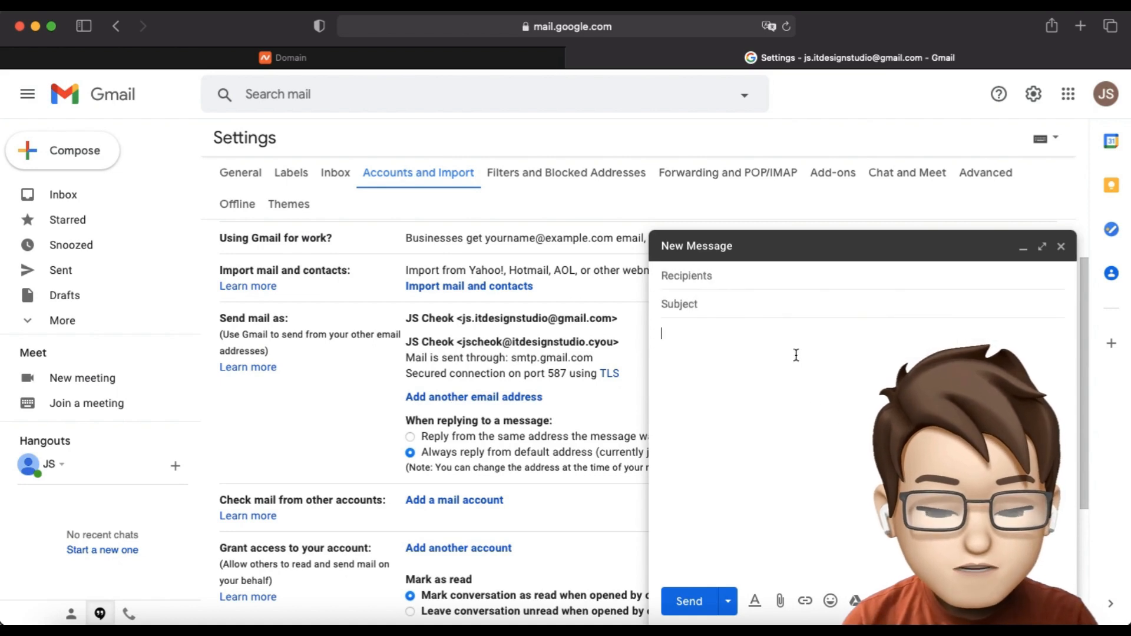
left_click(823, 268)
left_click(91, 191)
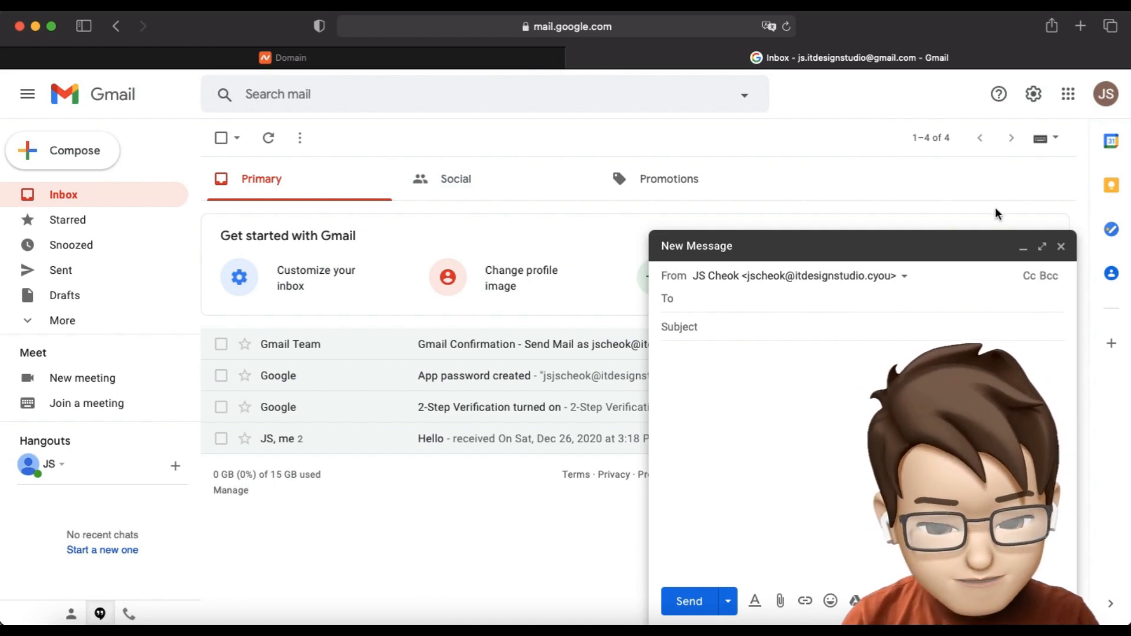
Step: Discard the draft, open the Hello conversation and start a pop-out reply with an editable subject
left_click(1061, 246)
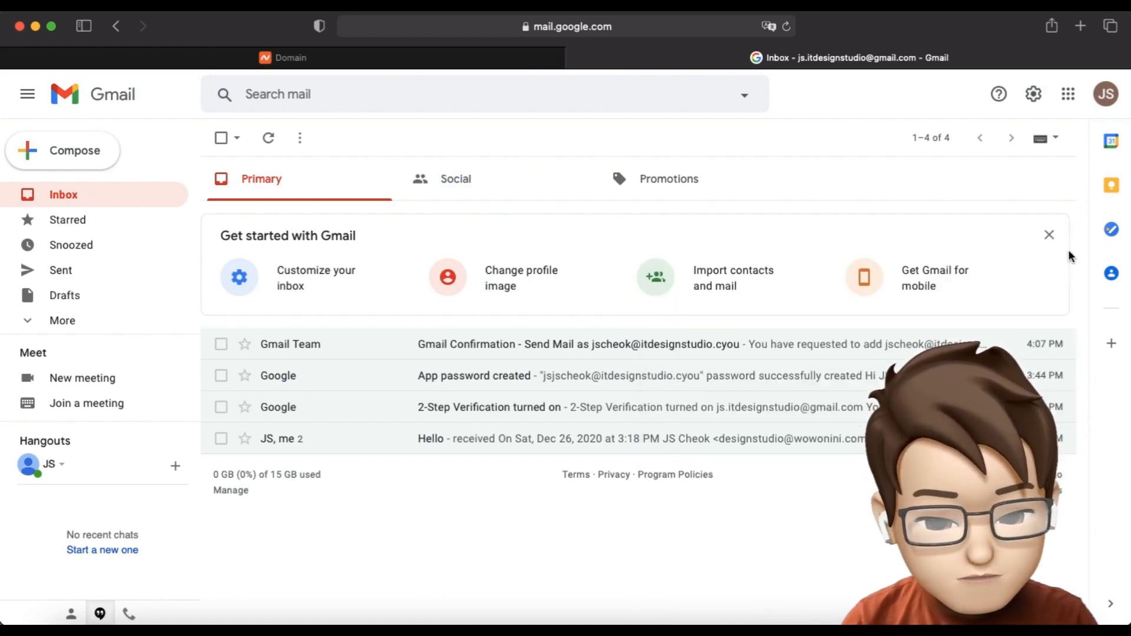
left_click(513, 446)
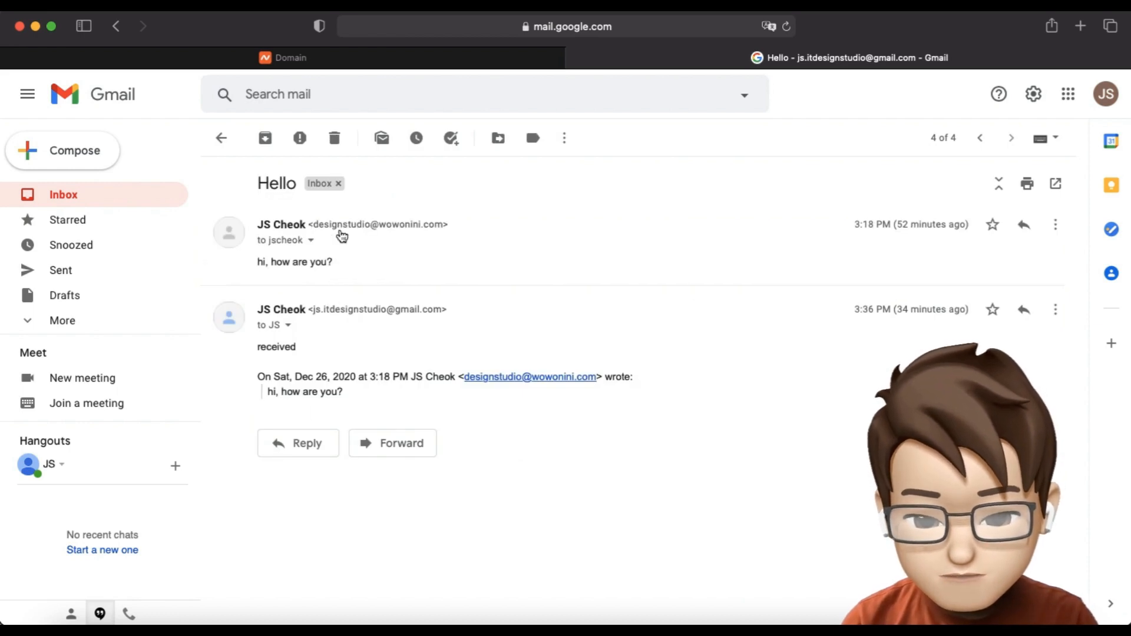
left_click(1024, 224)
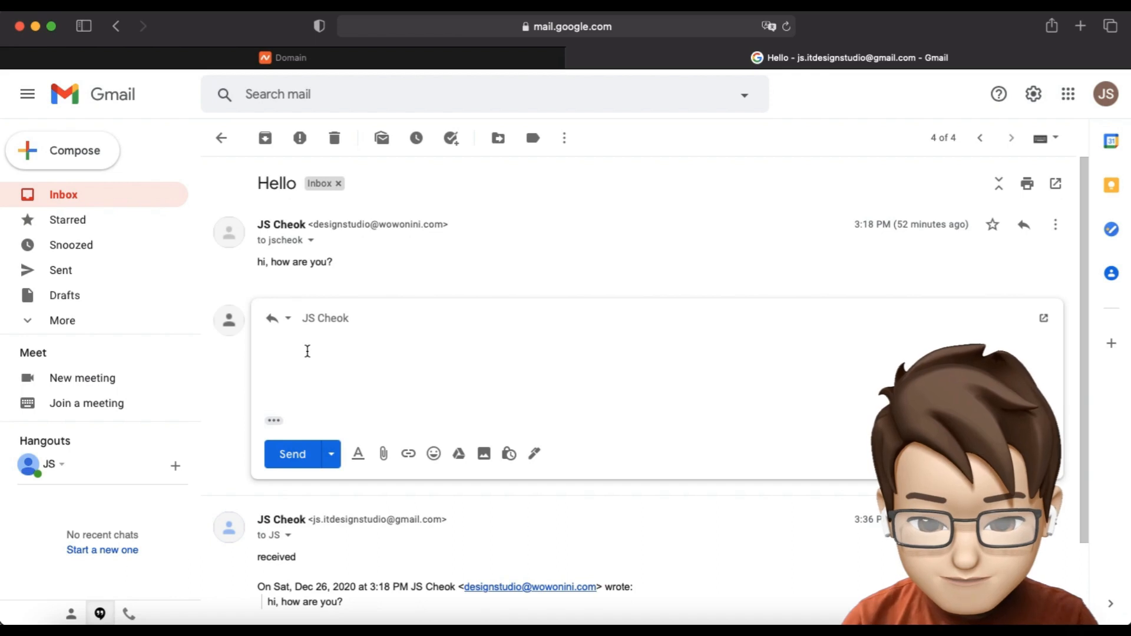
left_click(288, 324)
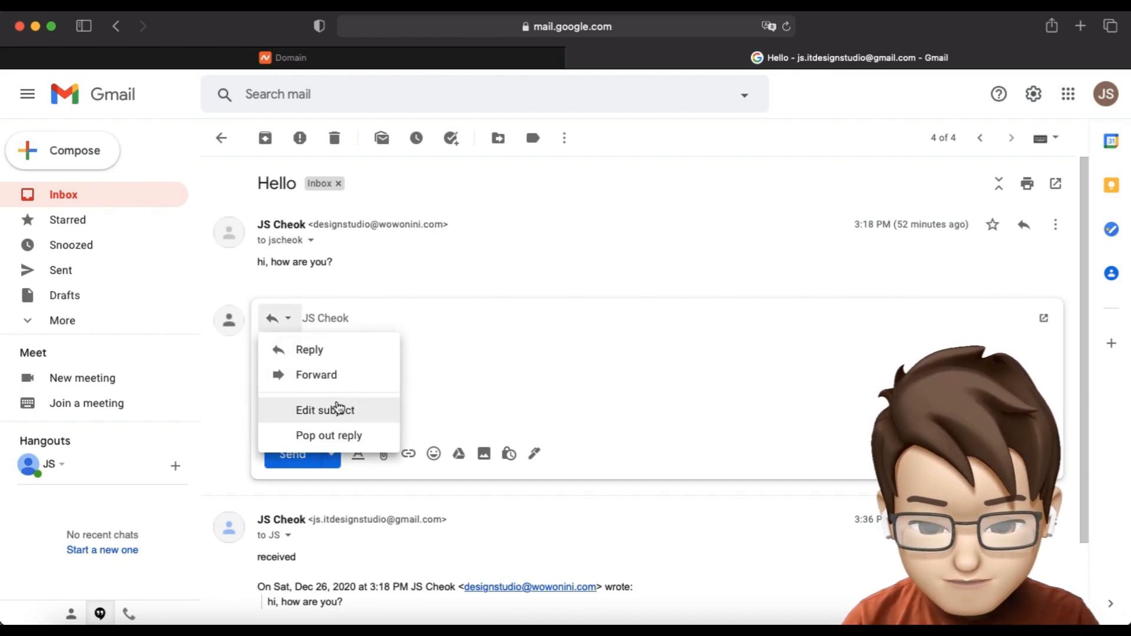
left_click(334, 410)
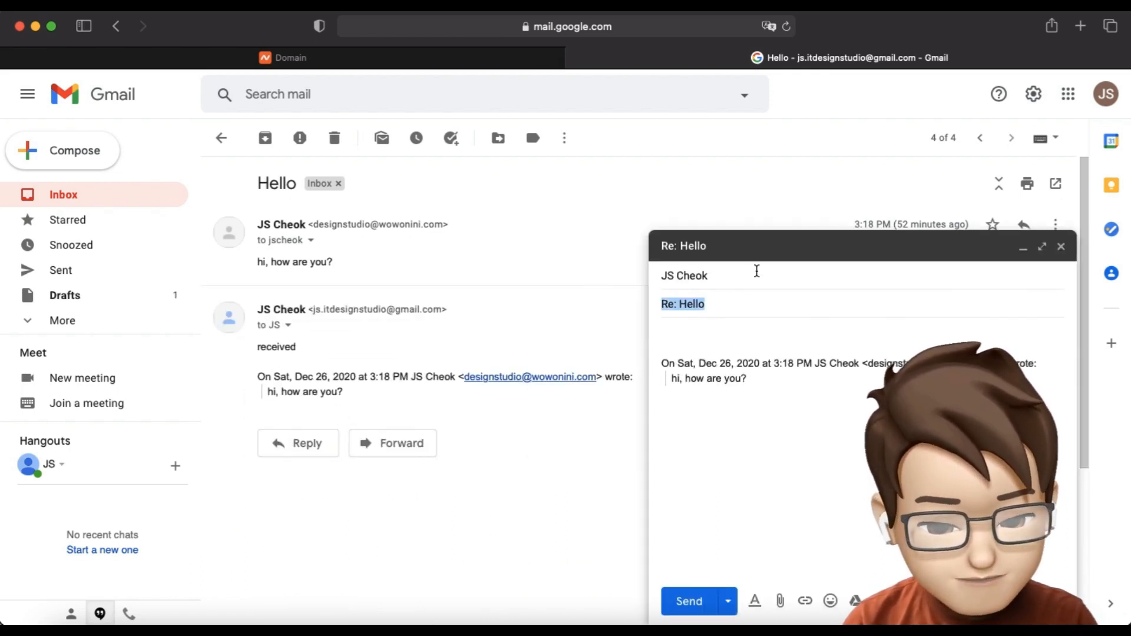
Step: Keep the domain alias as the sender and send the reply 'hi ya'
left_click(757, 271)
left_click(897, 276)
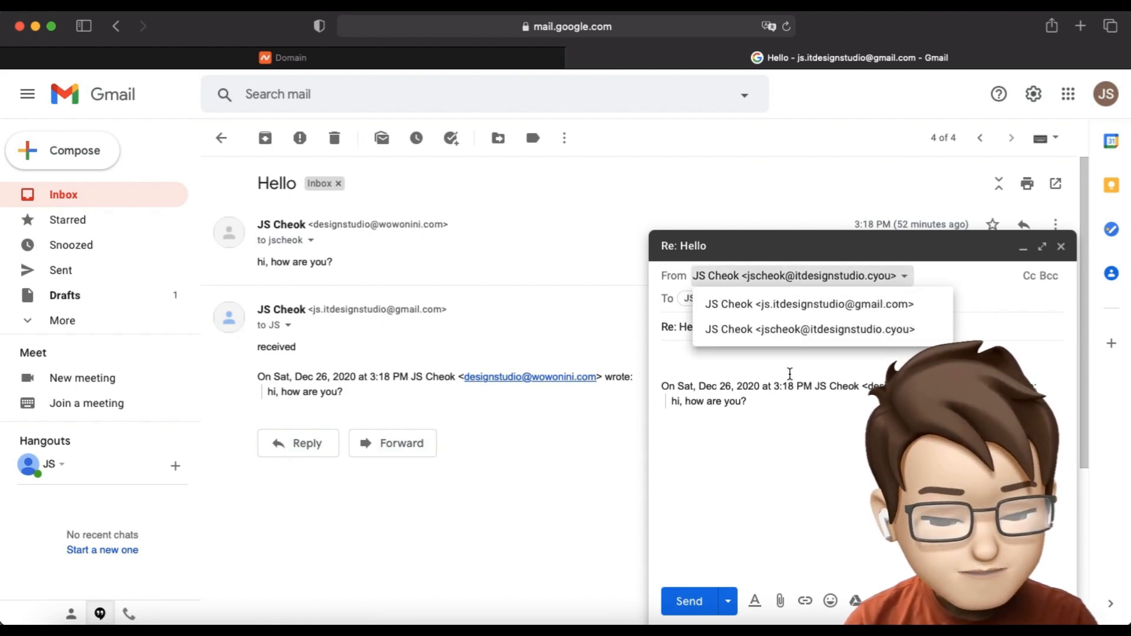
left_click(801, 363)
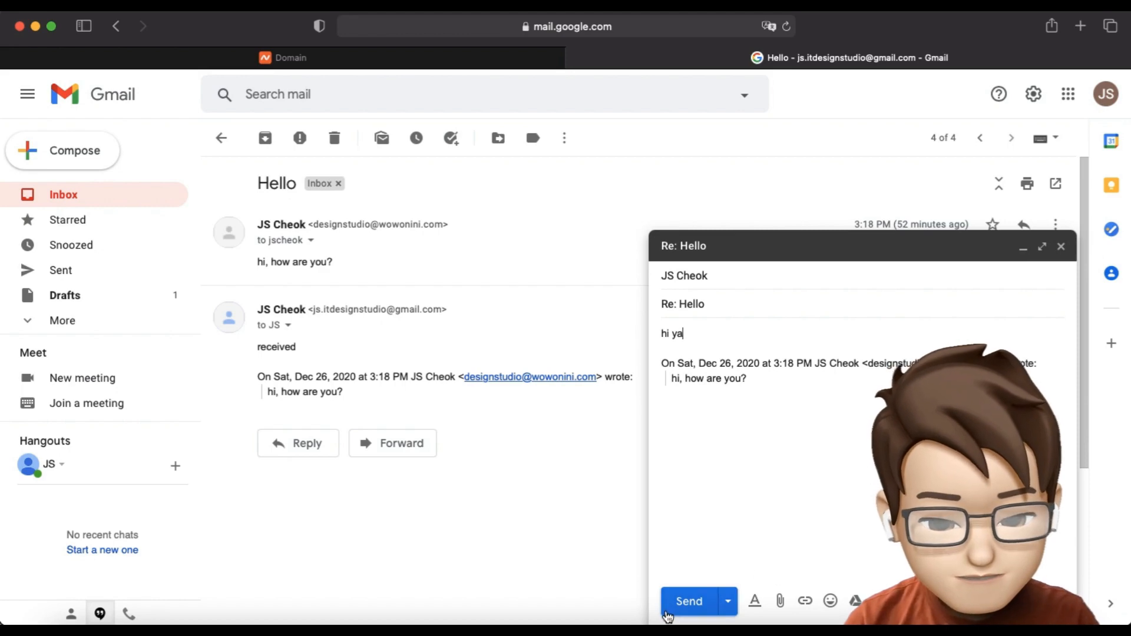
left_click(668, 614)
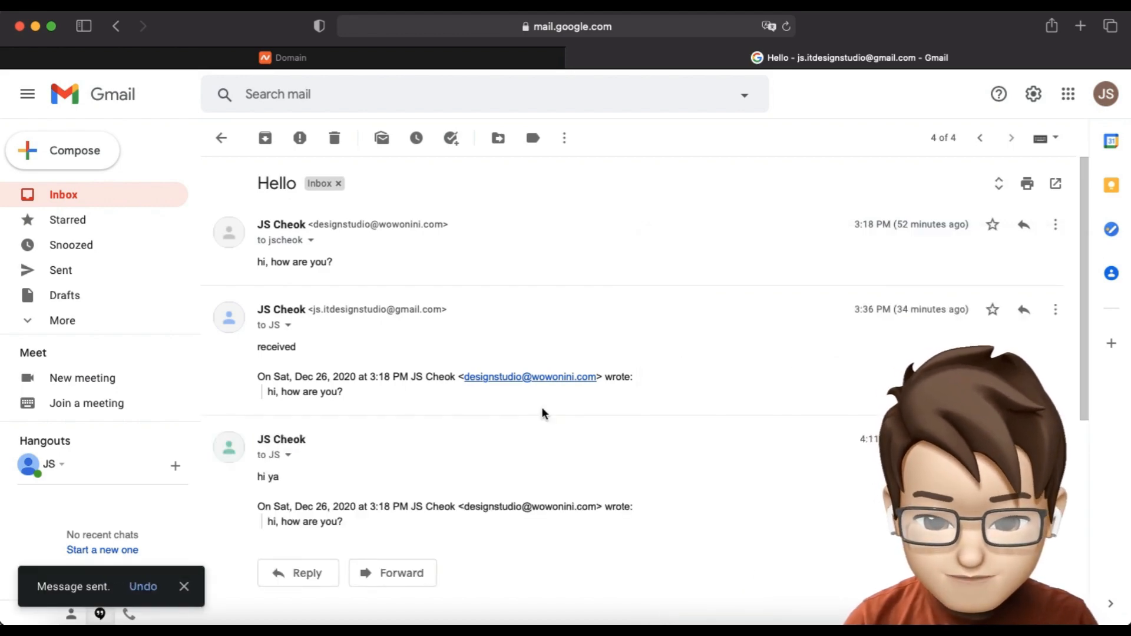
Step: Reload the receiving Gmail inbox and confirm the 'hi ya' reply in the Hello thread came from the domain alias
left_click(235, 629)
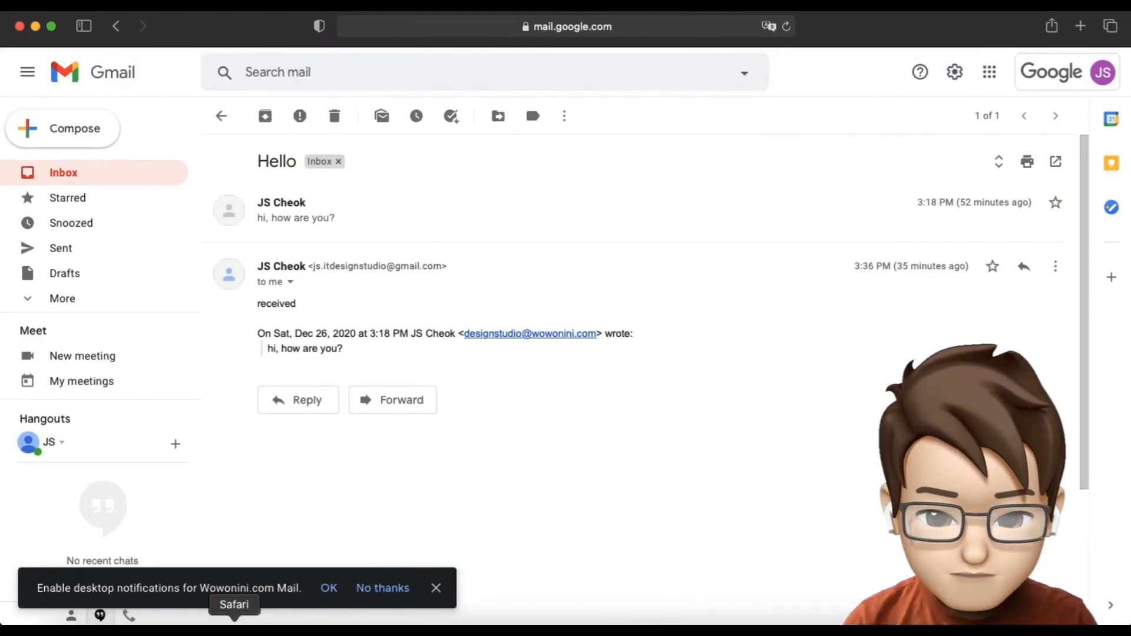
left_click(89, 175)
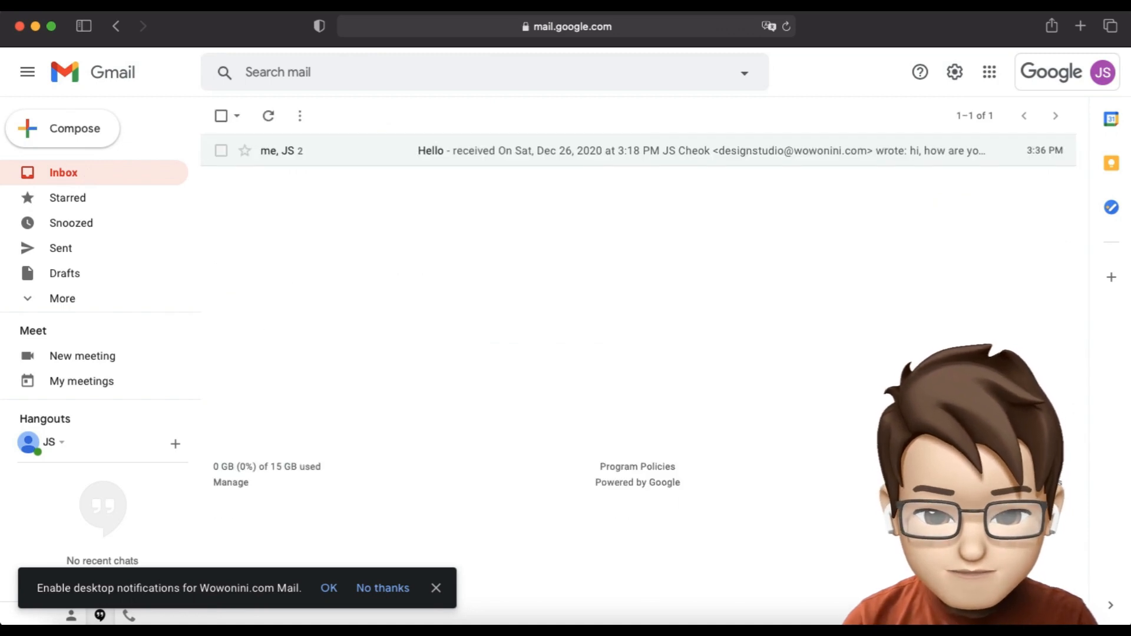
left_click(789, 26)
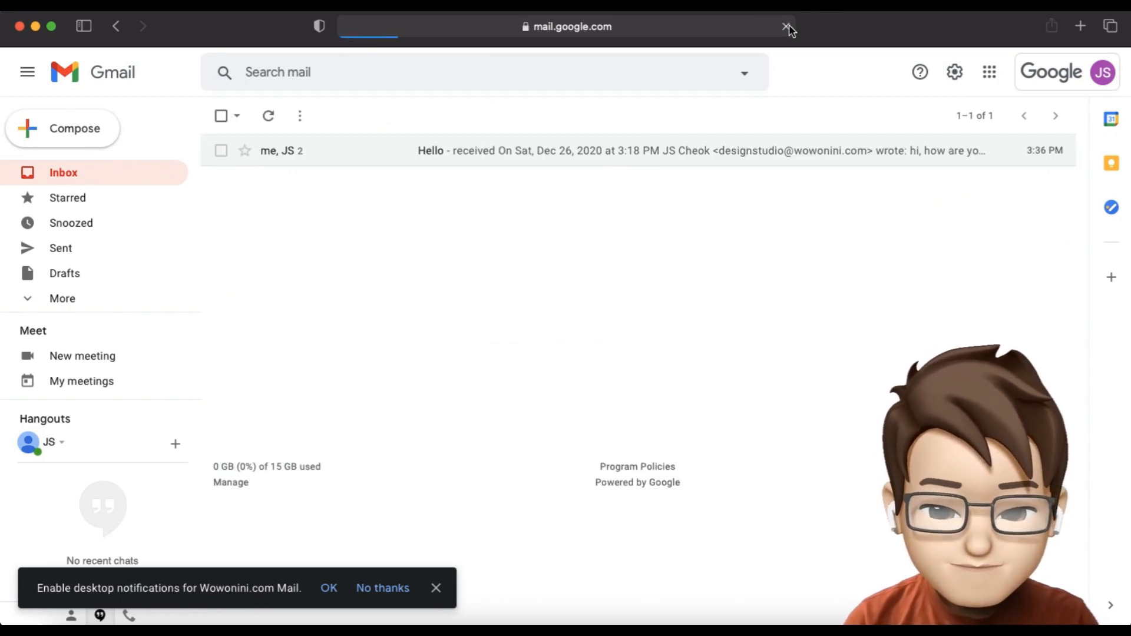
left_click(788, 26)
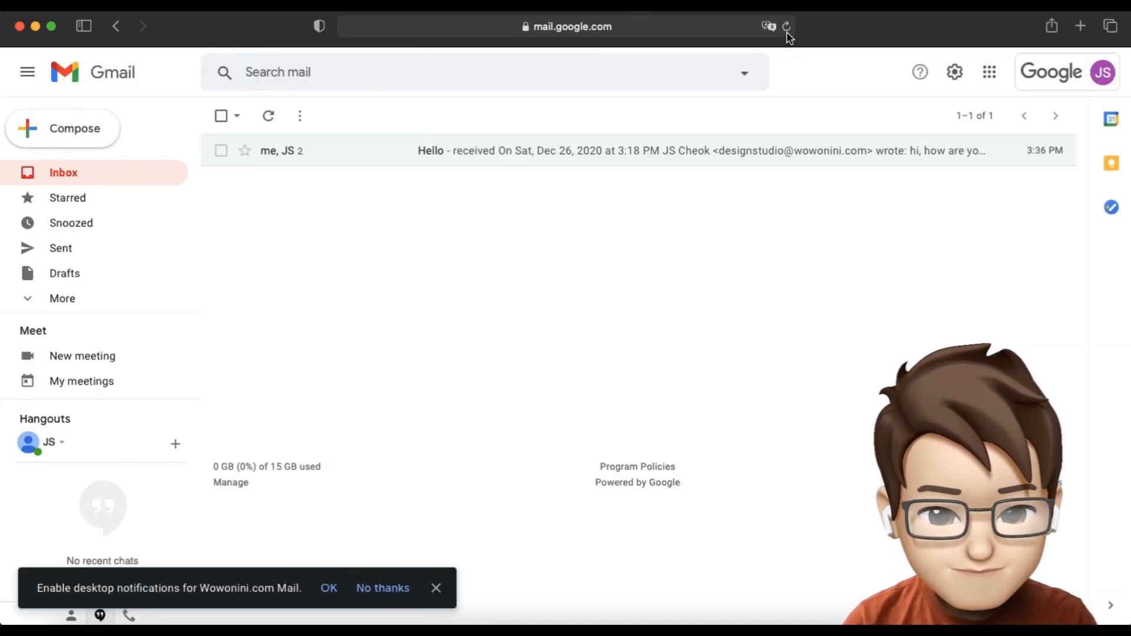
left_click(789, 32)
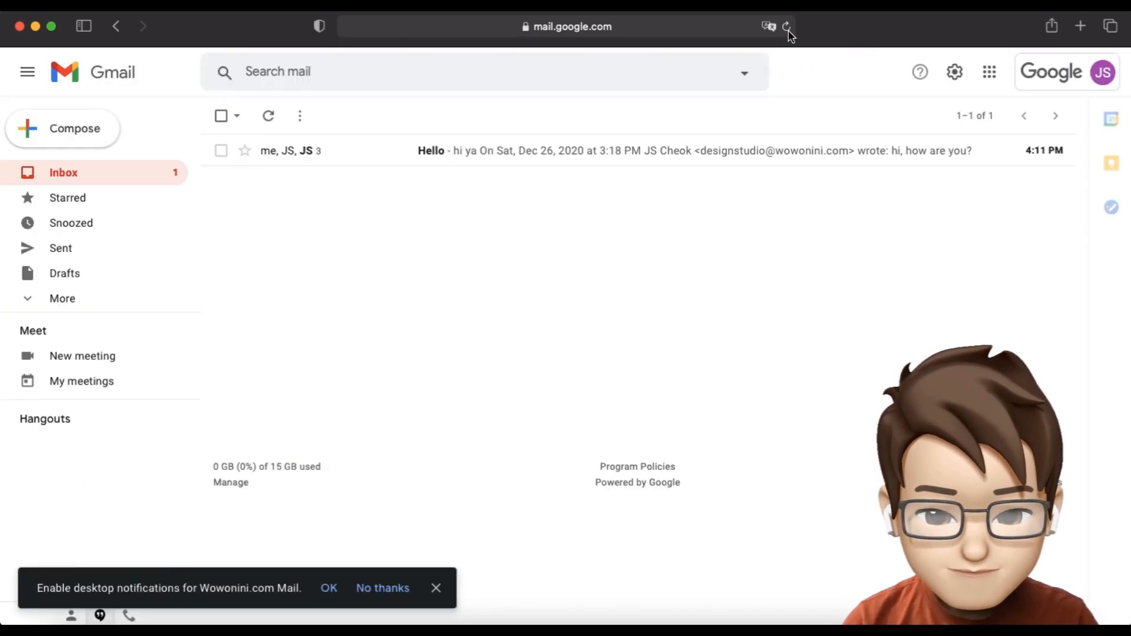
left_click(585, 151)
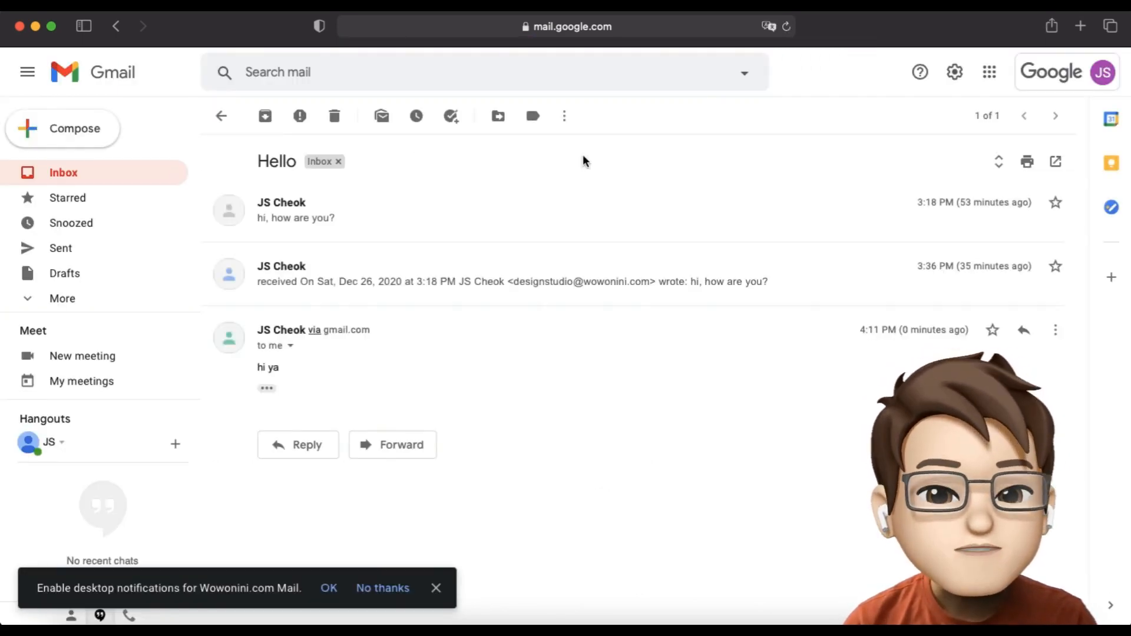
left_click(290, 347)
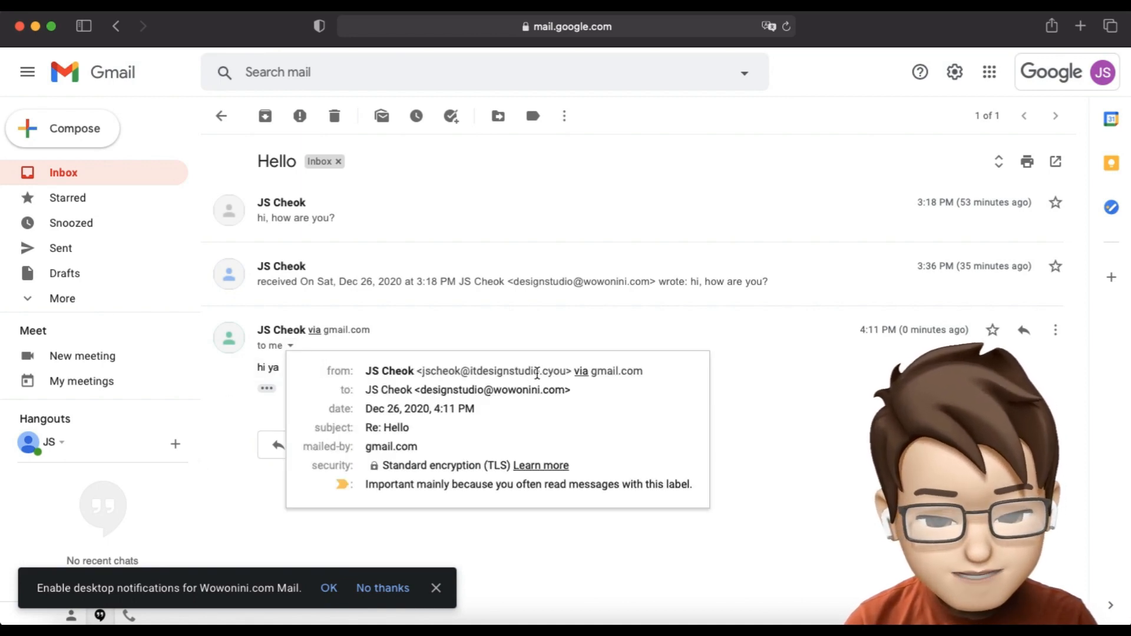